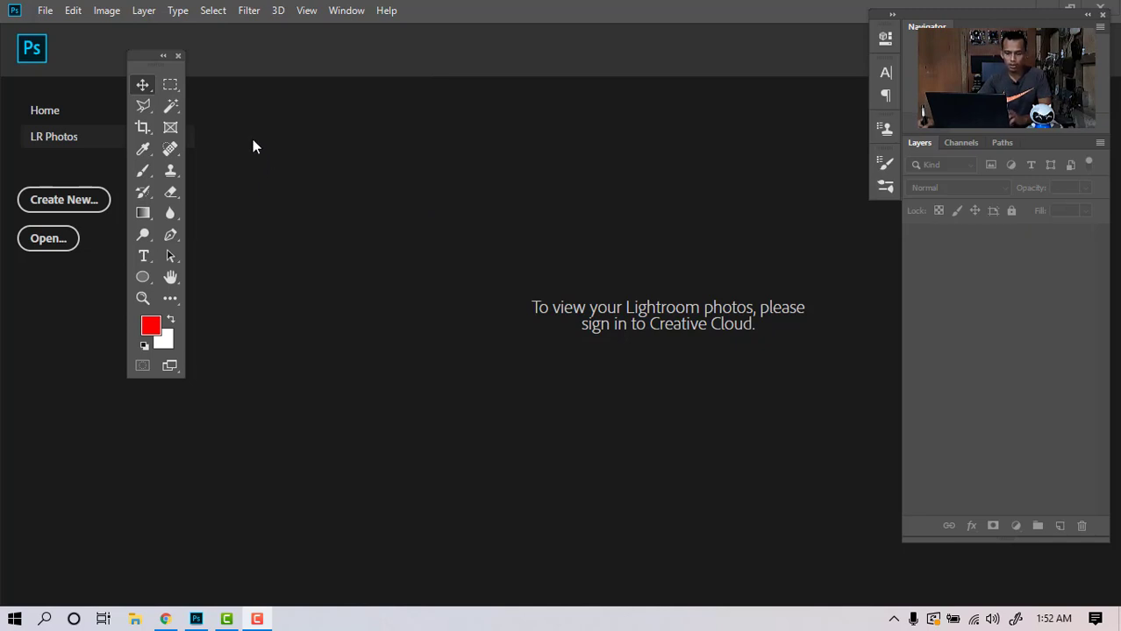
# Step: Create a 1000 x 1000 px, 300 ppi, 16-bit RGB document with a white background and switch to full-screen mode with menu bar
pyautogui.click(70, 203)
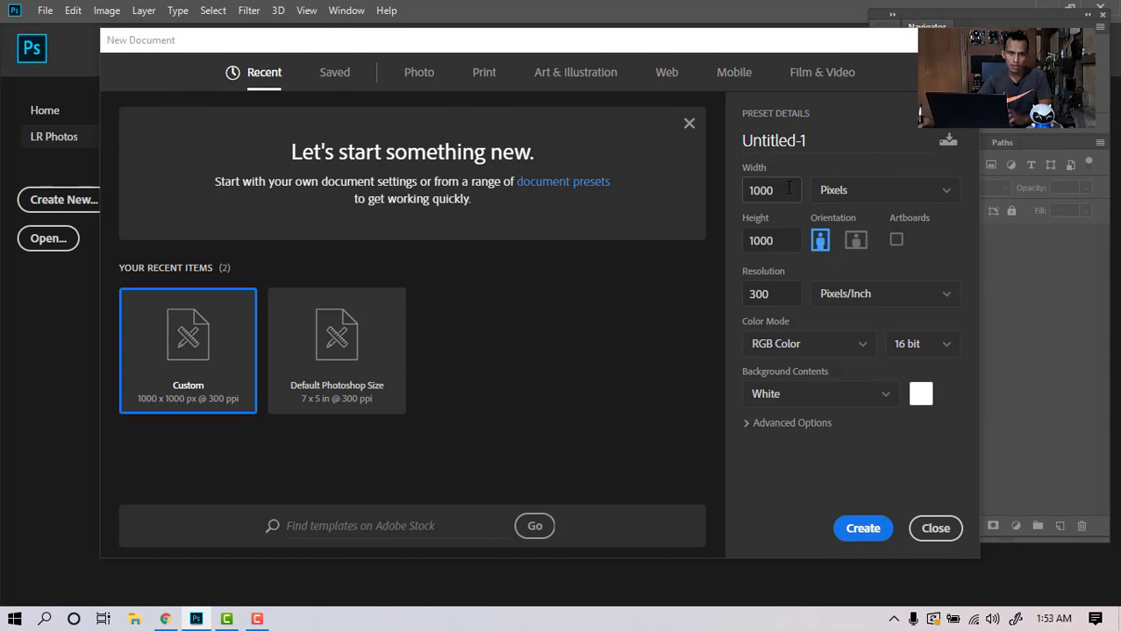
pyautogui.moveTo(793, 185); pyautogui.dragTo(740, 193)
pyautogui.doubleClick(765, 244)
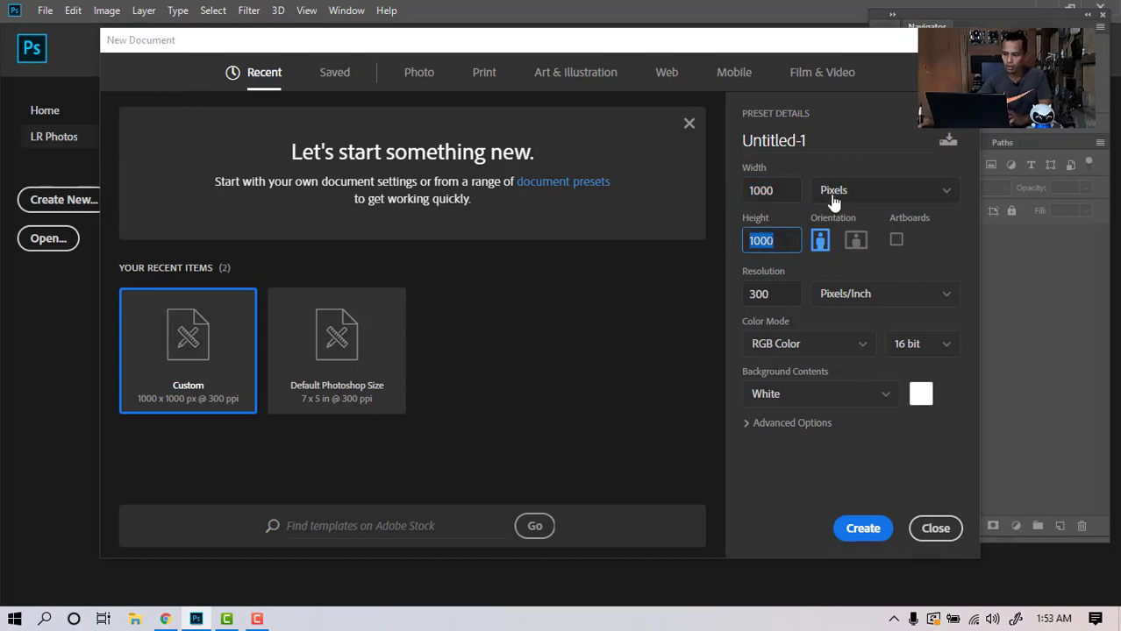
pyautogui.click(783, 295)
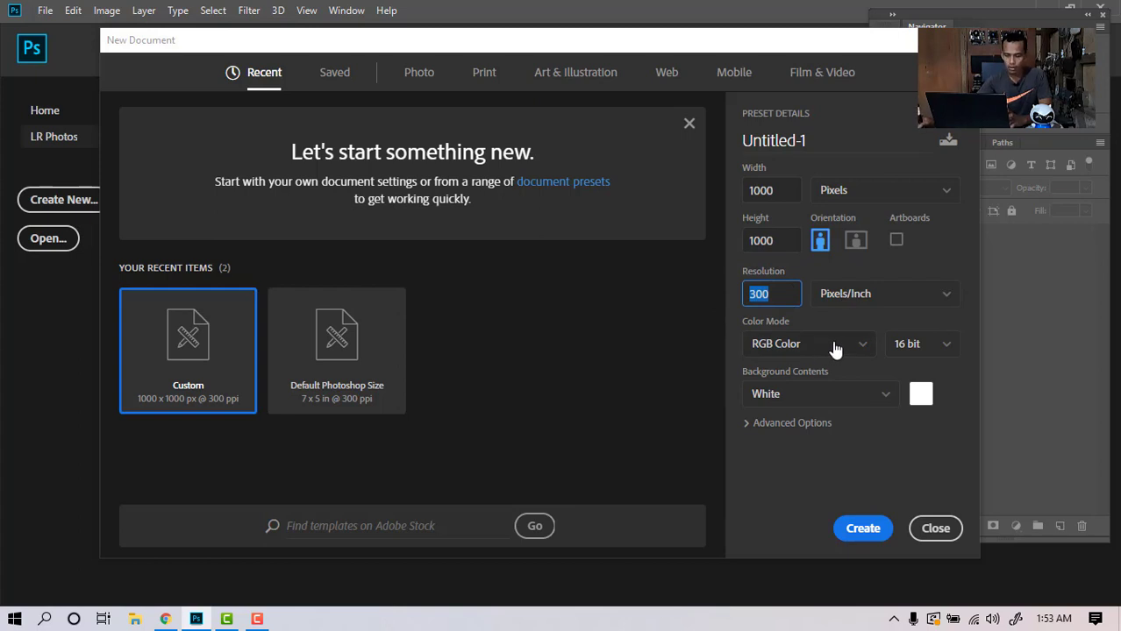
pyautogui.click(862, 530)
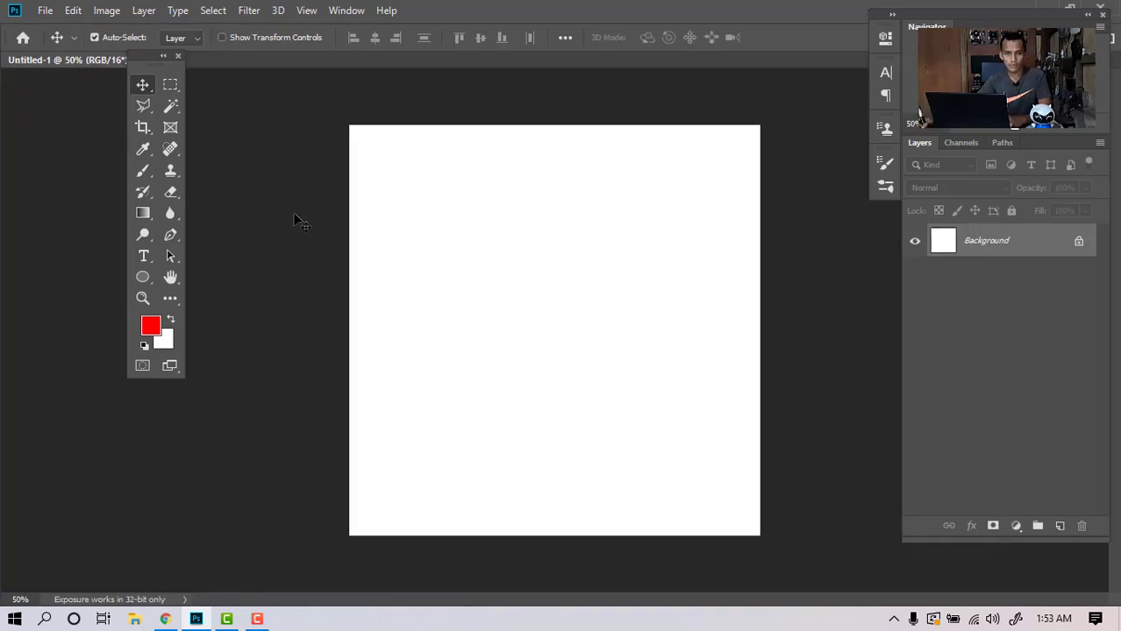
pyautogui.press('f')
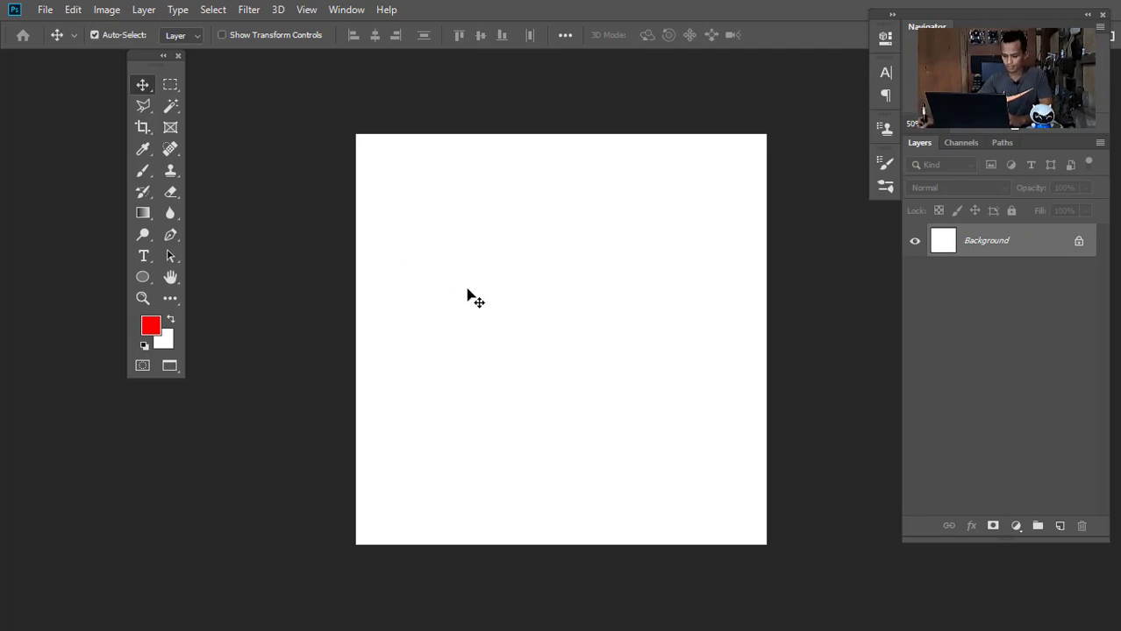
# Step: Draw a red circle shape about 734 px in diameter on the canvas with the Ellipse tool
pyautogui.click(143, 278)
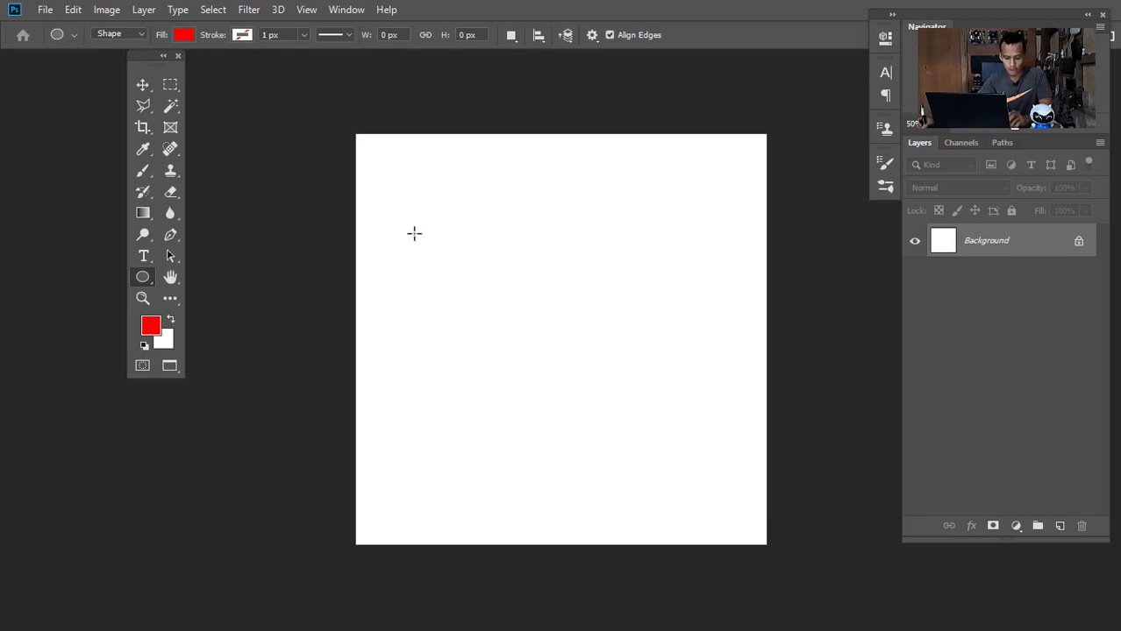
pyautogui.moveTo(390, 175); pyautogui.dragTo(704, 475)
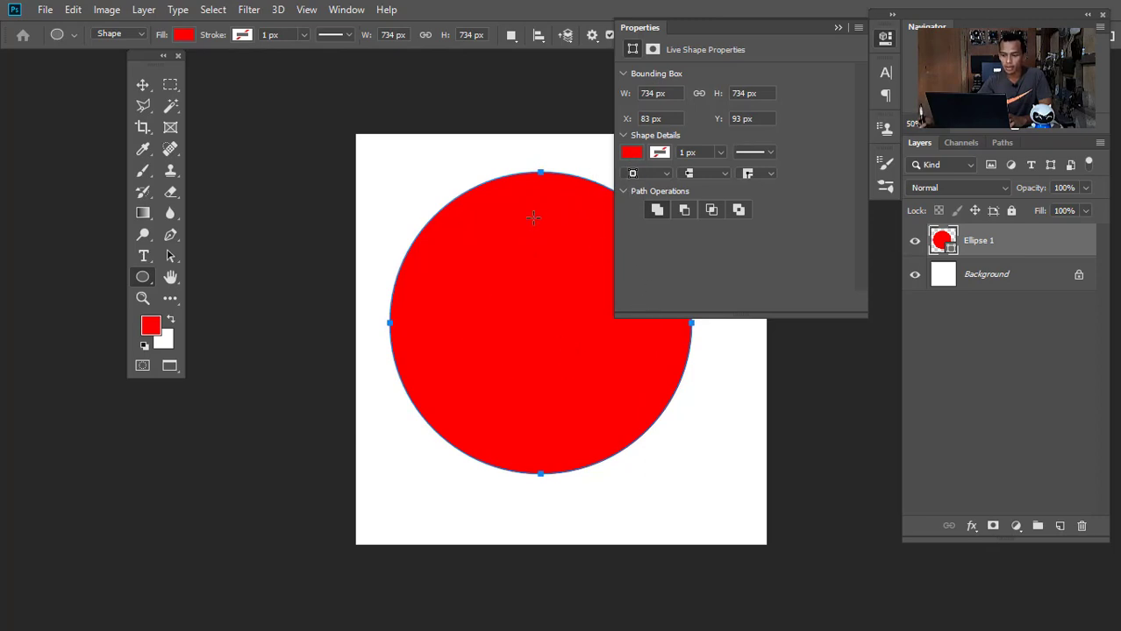
# Step: Change the circle's fill to a custom solid green, 22ff6b, and collapse the shape properties
pyautogui.click(631, 154)
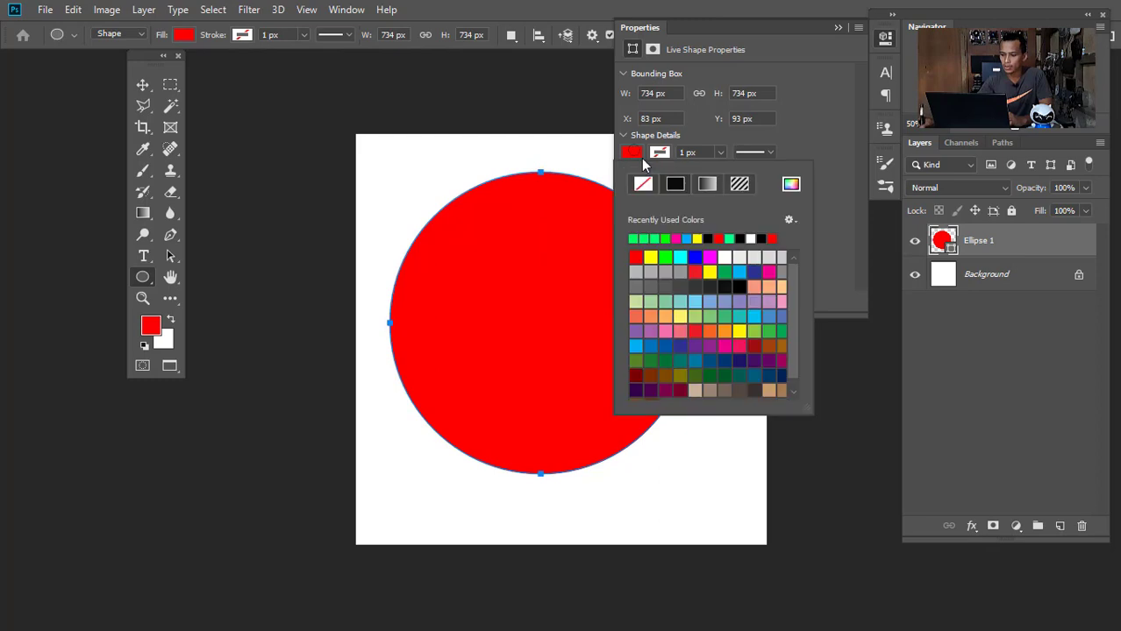
pyautogui.click(791, 185)
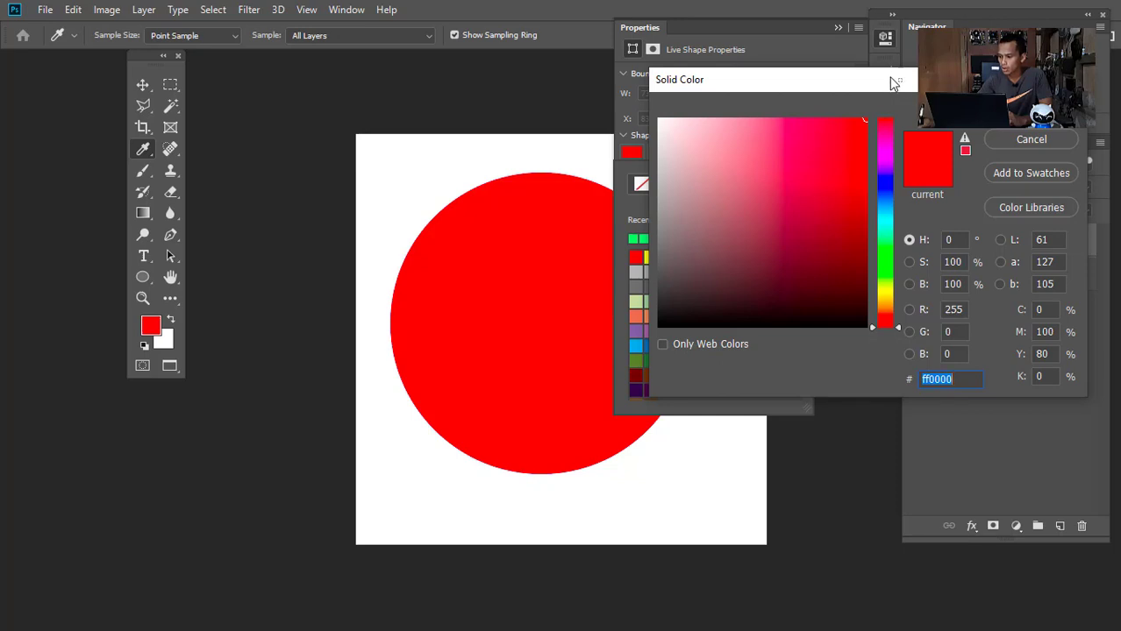
pyautogui.moveTo(890, 81); pyautogui.dragTo(843, 92)
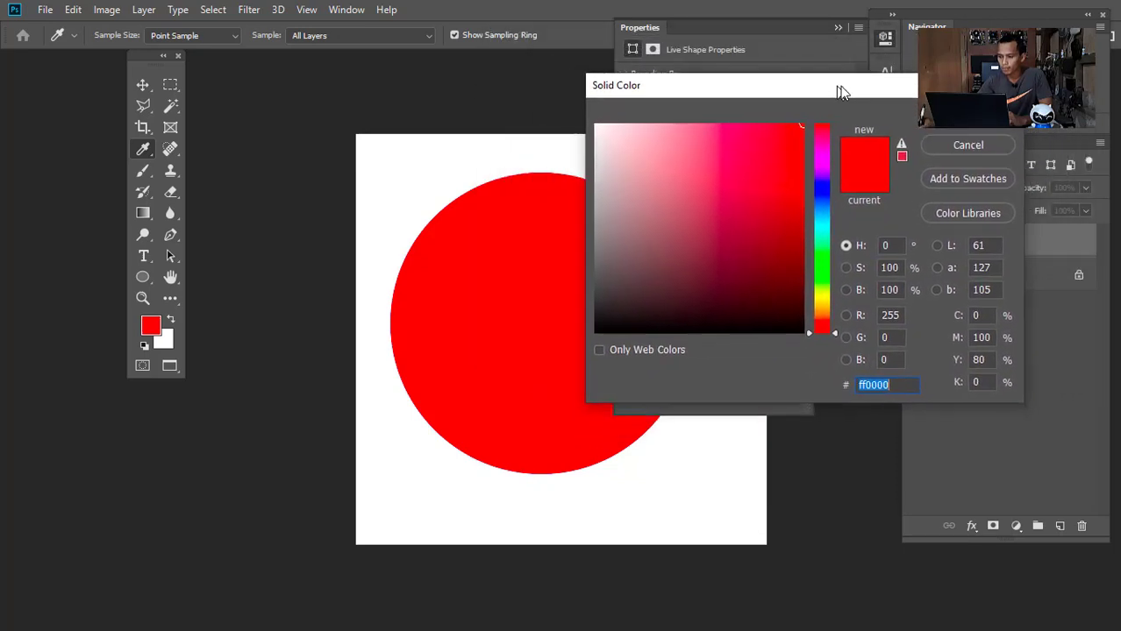
pyautogui.moveTo(813, 224); pyautogui.dragTo(840, 254)
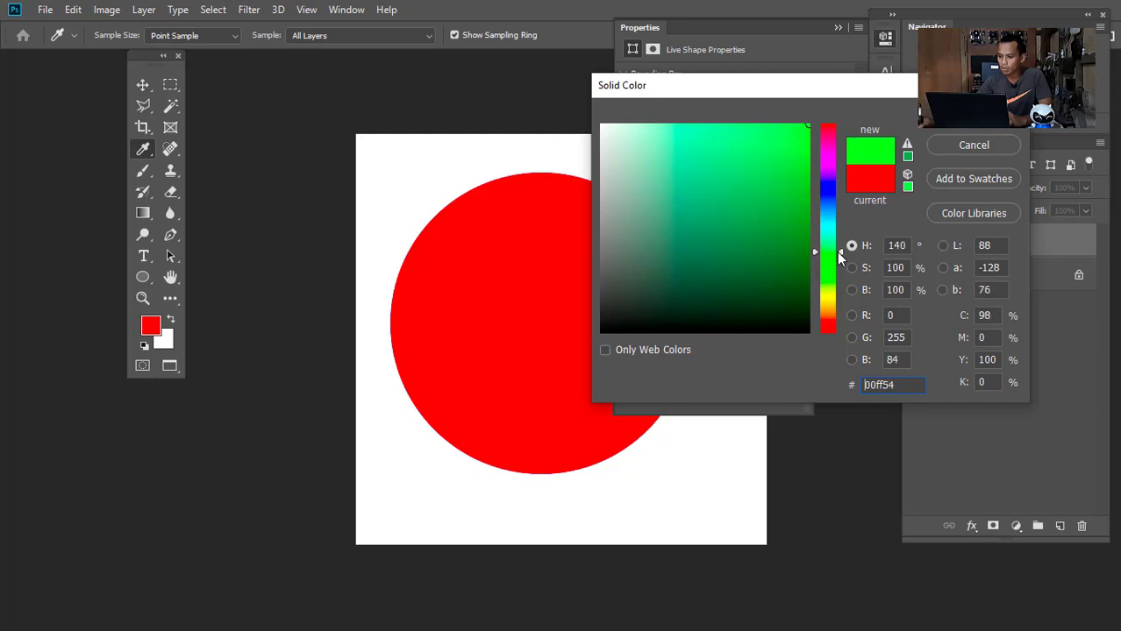
pyautogui.moveTo(778, 167); pyautogui.dragTo(782, 121)
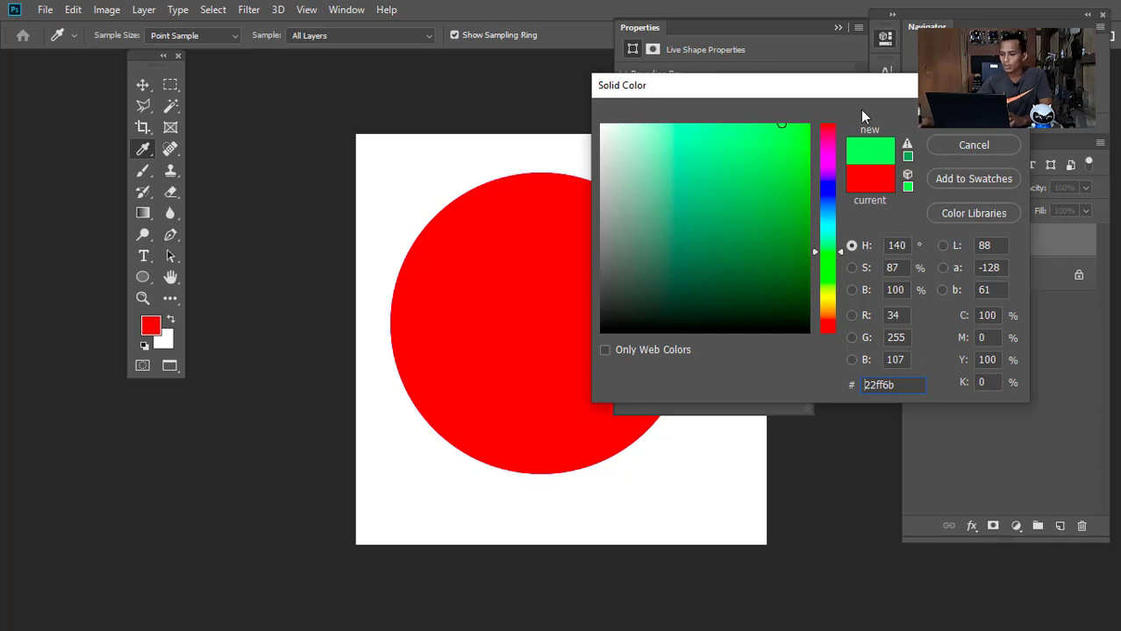
pyautogui.click(973, 112)
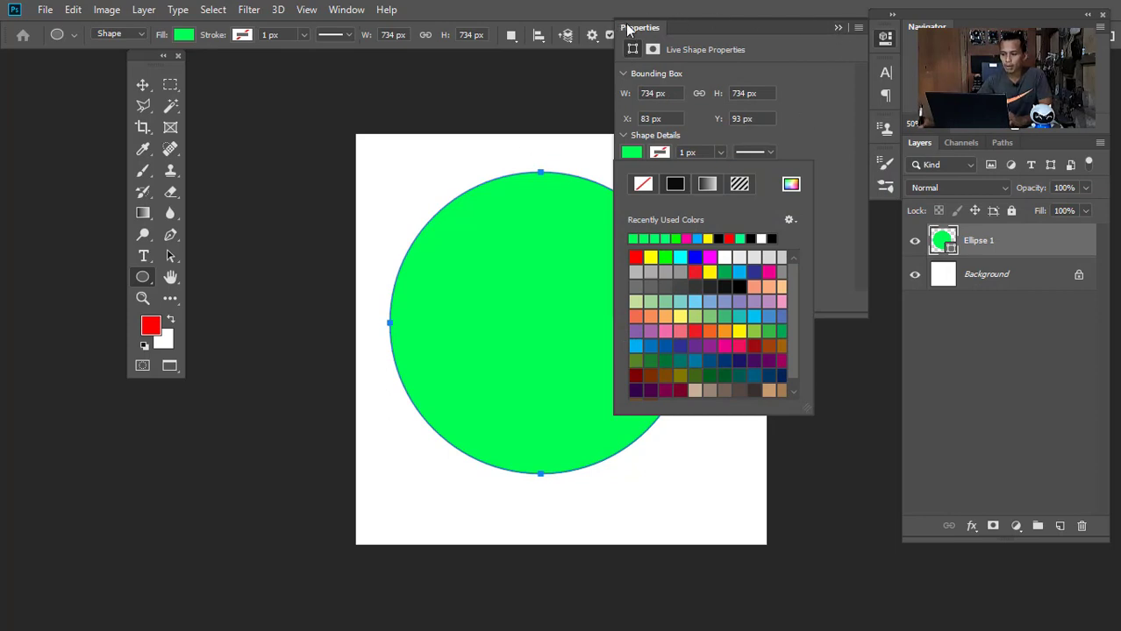
pyautogui.click(837, 30)
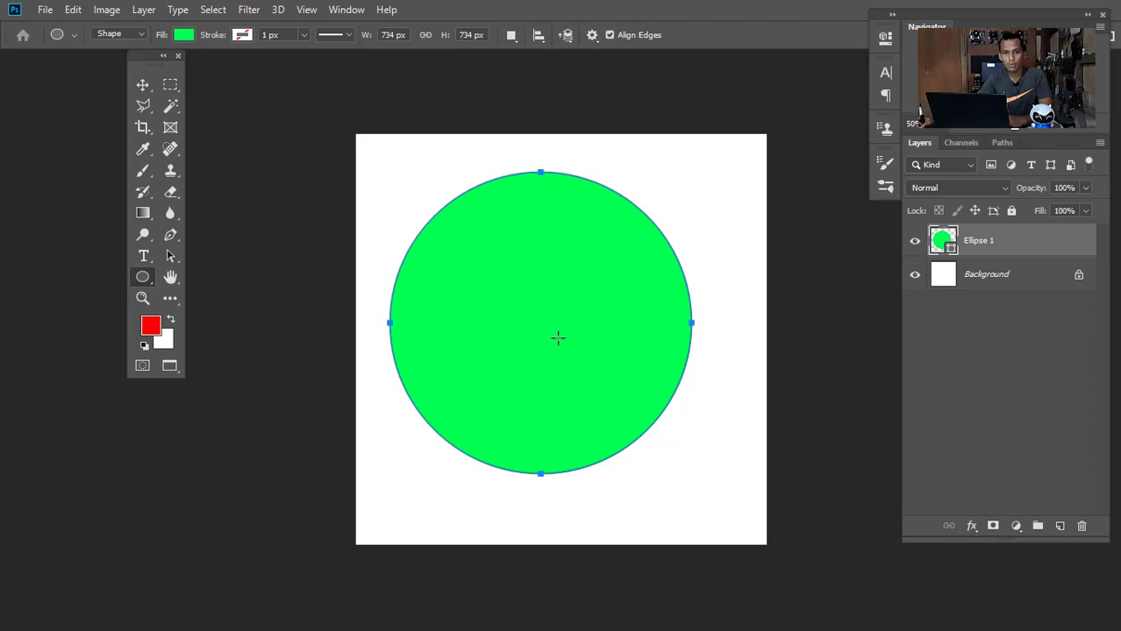
# Step: Move the green circle to the exact centre of the canvas, both horizontally and vertically
pyautogui.press('v')
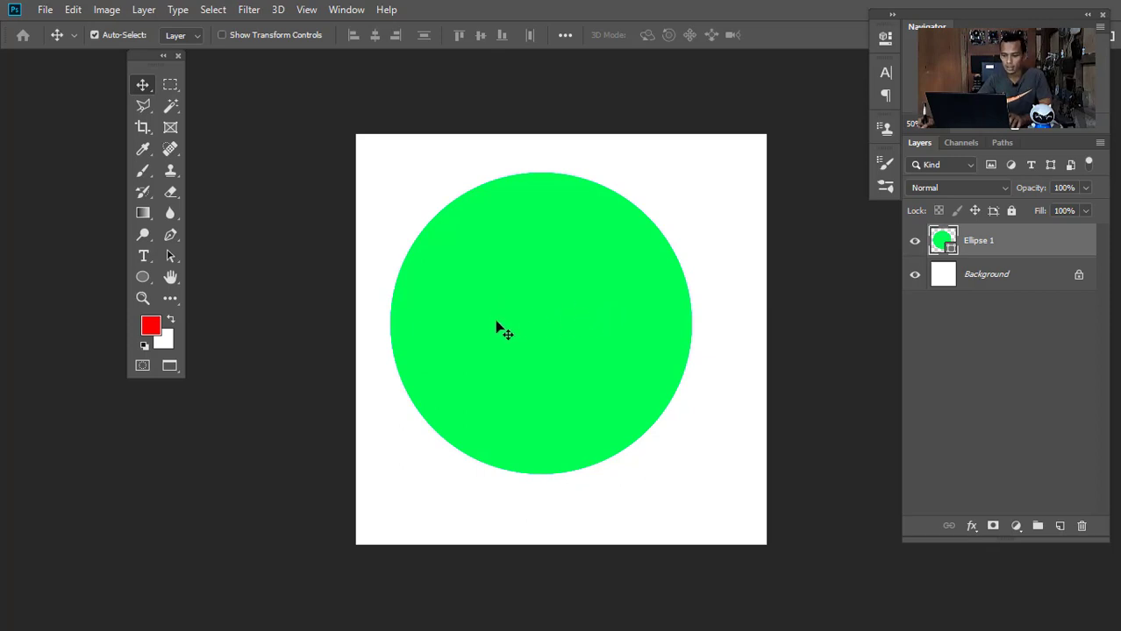
pyautogui.moveTo(495, 323); pyautogui.dragTo(516, 323)
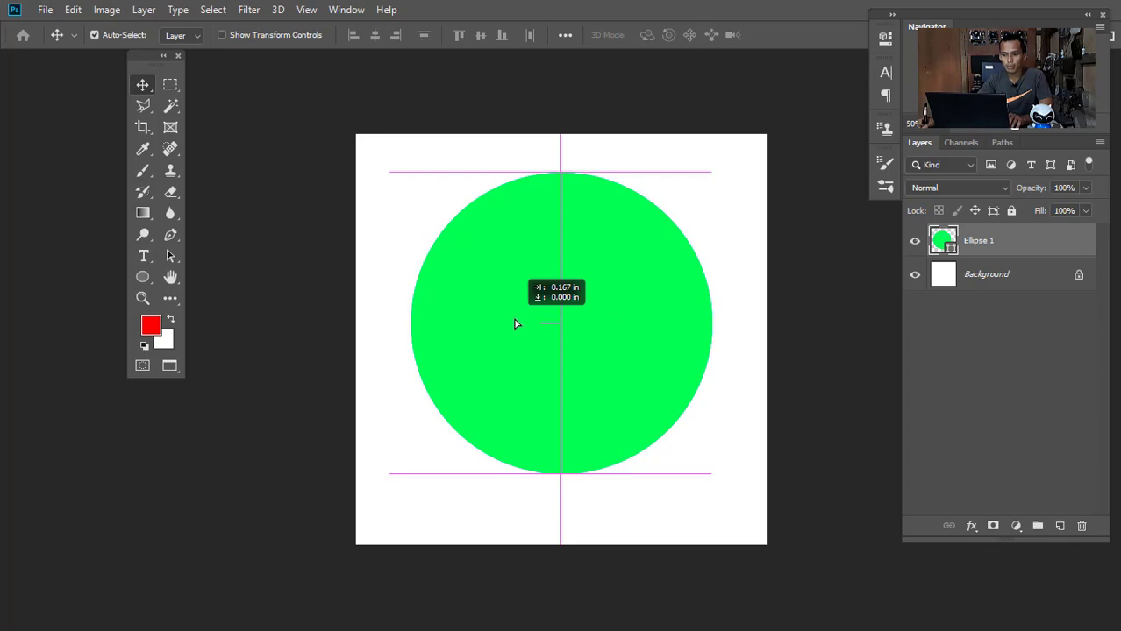
pyautogui.moveTo(514, 319); pyautogui.dragTo(513, 320)
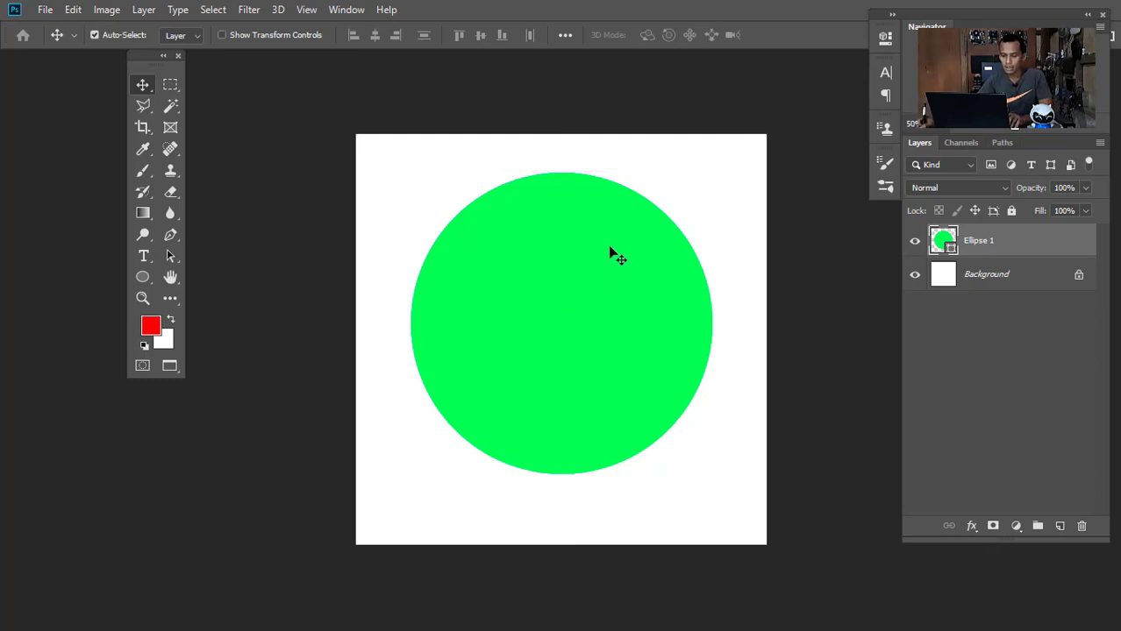
pyautogui.moveTo(611, 254)
pyautogui.mouseDown()
pyautogui.moveTo(595, 323)
pyautogui.moveTo(600, 268)
pyautogui.mouseUp()
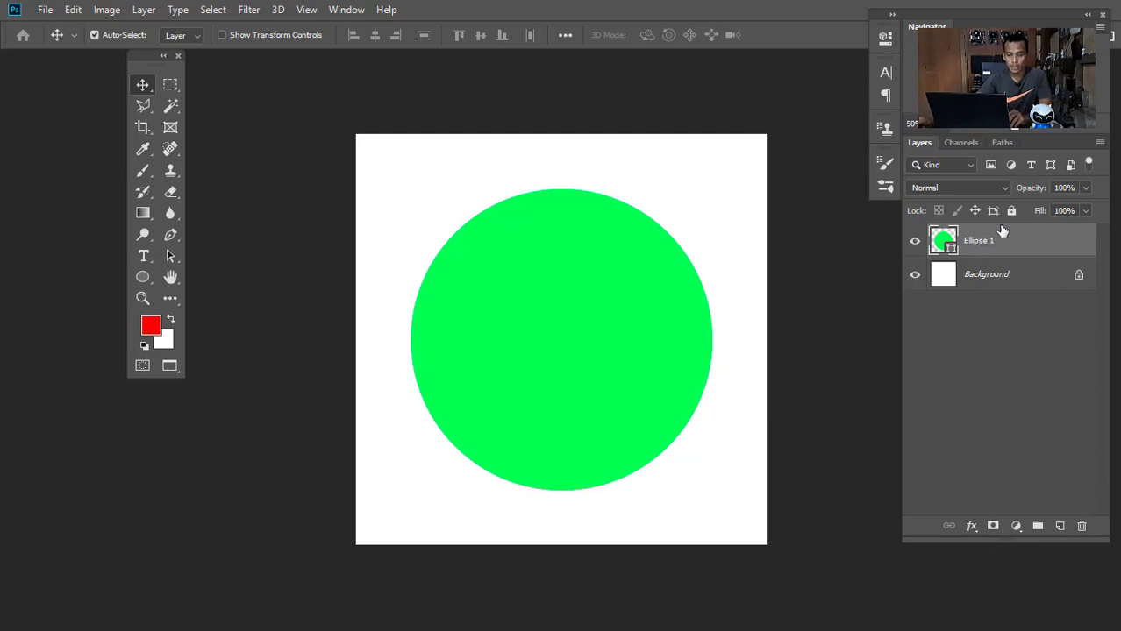
# Step: Duplicate the circle layer and rename the original layer as Circle1
pyautogui.hotkey('ctrl', 'j')
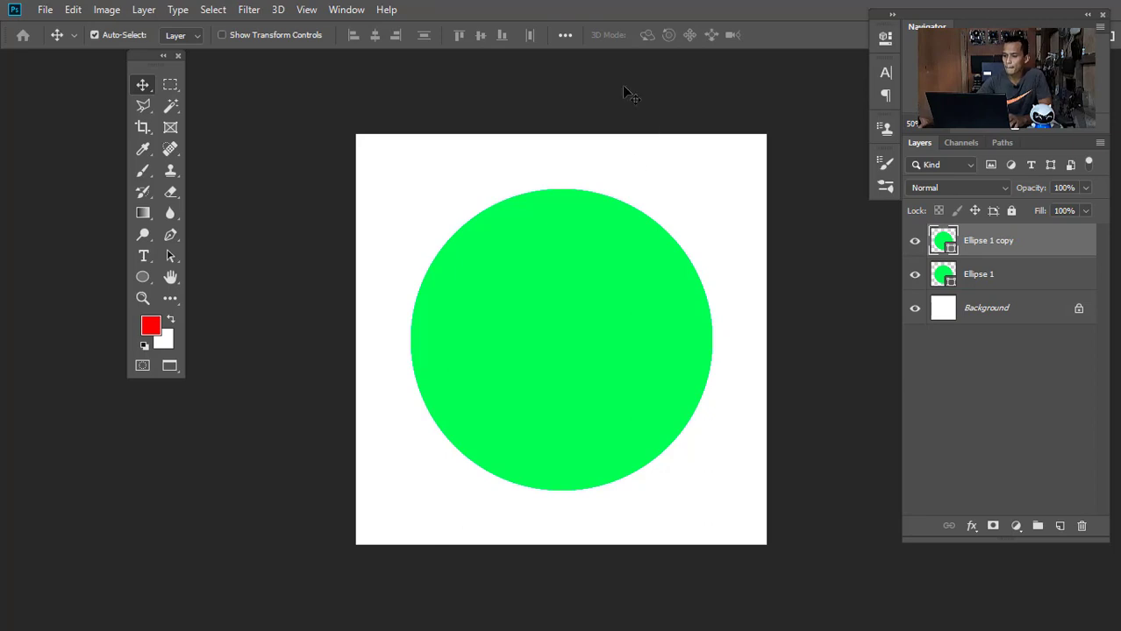
pyautogui.doubleClick(977, 276)
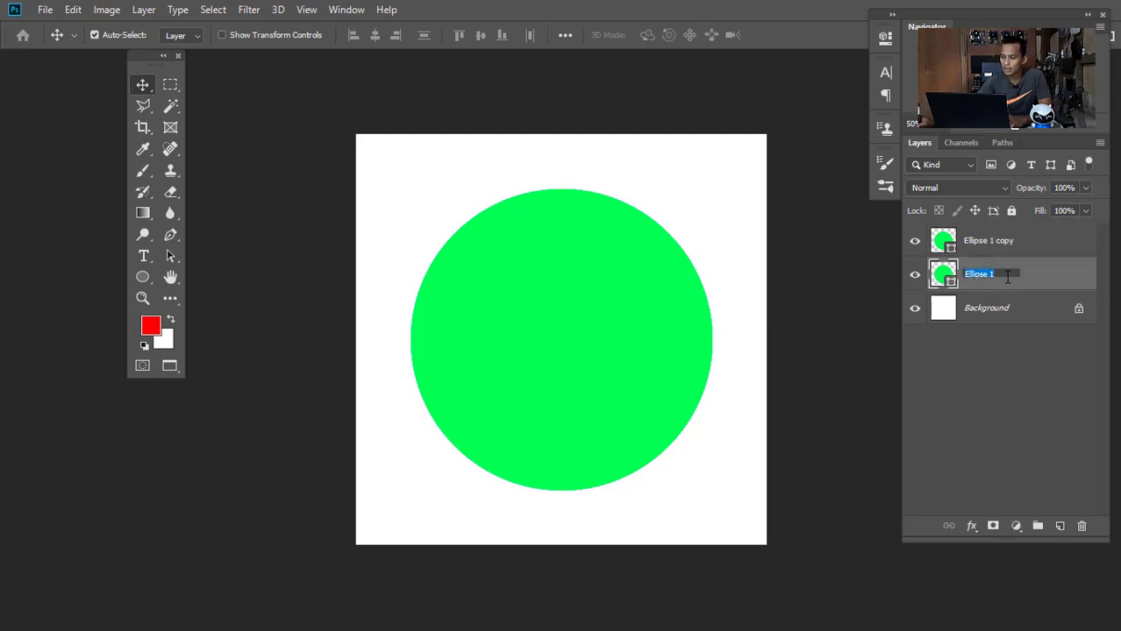
pyautogui.click(1037, 275)
pyautogui.doubleClick(976, 276)
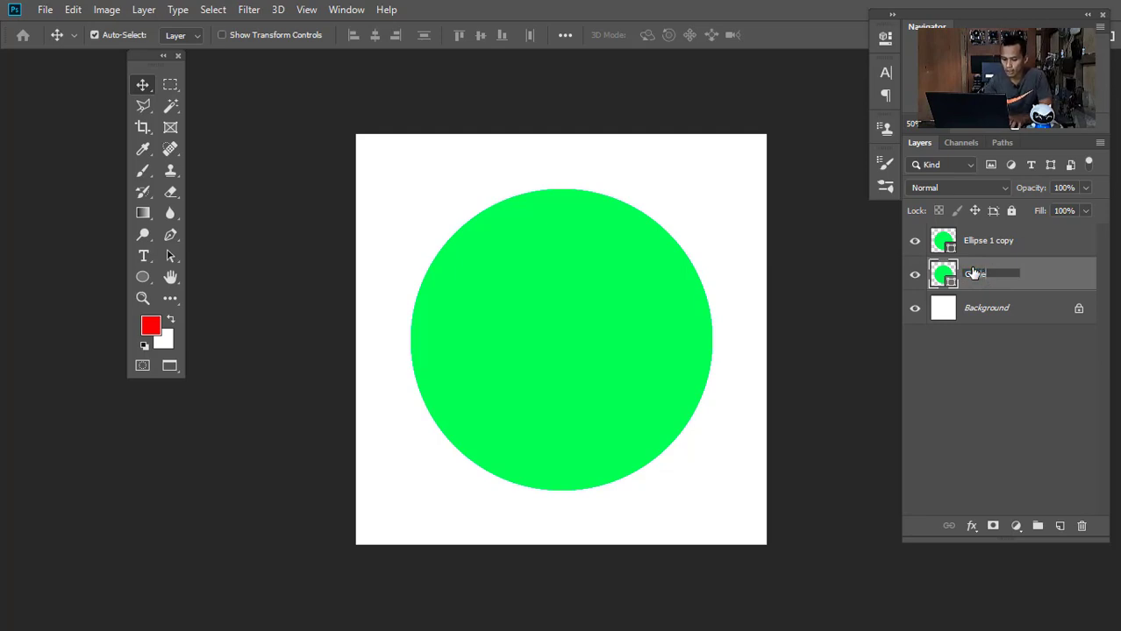
pyautogui.press('Return')
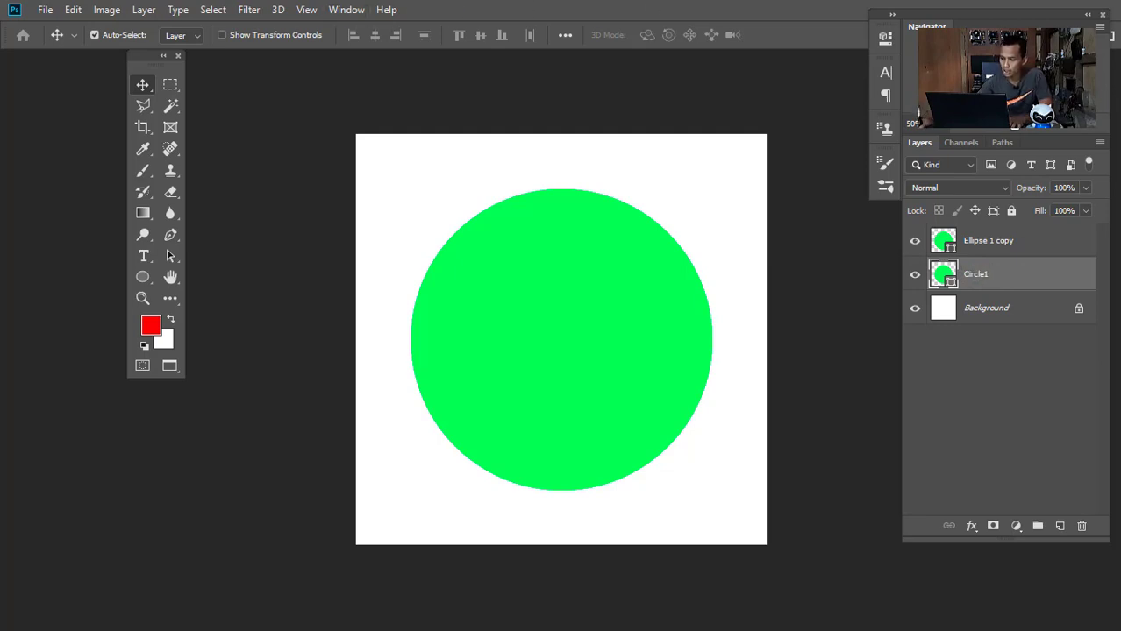
# Step: Rename the duplicated circle layer as Circle 2
pyautogui.doubleClick(984, 241)
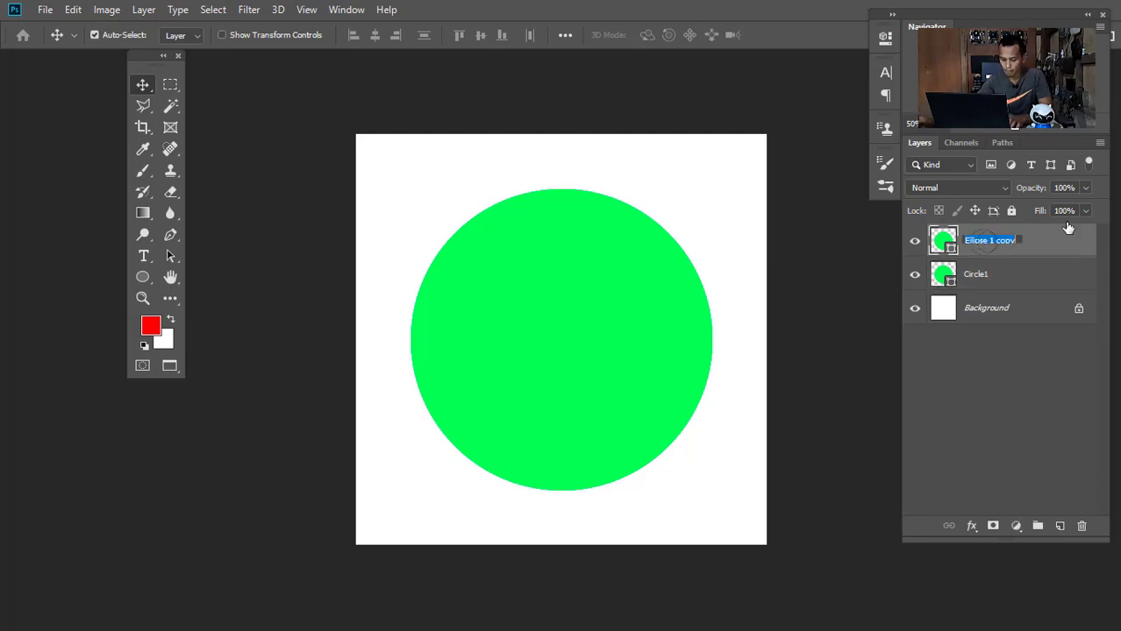
pyautogui.write('Cirle')
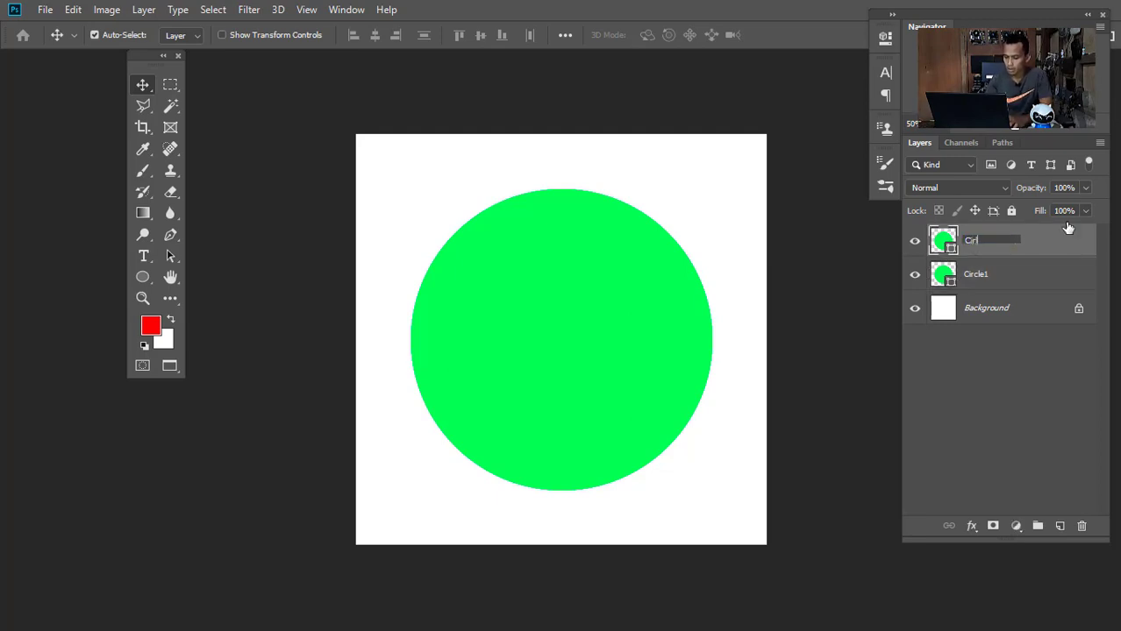
pyautogui.press('BackSpace')
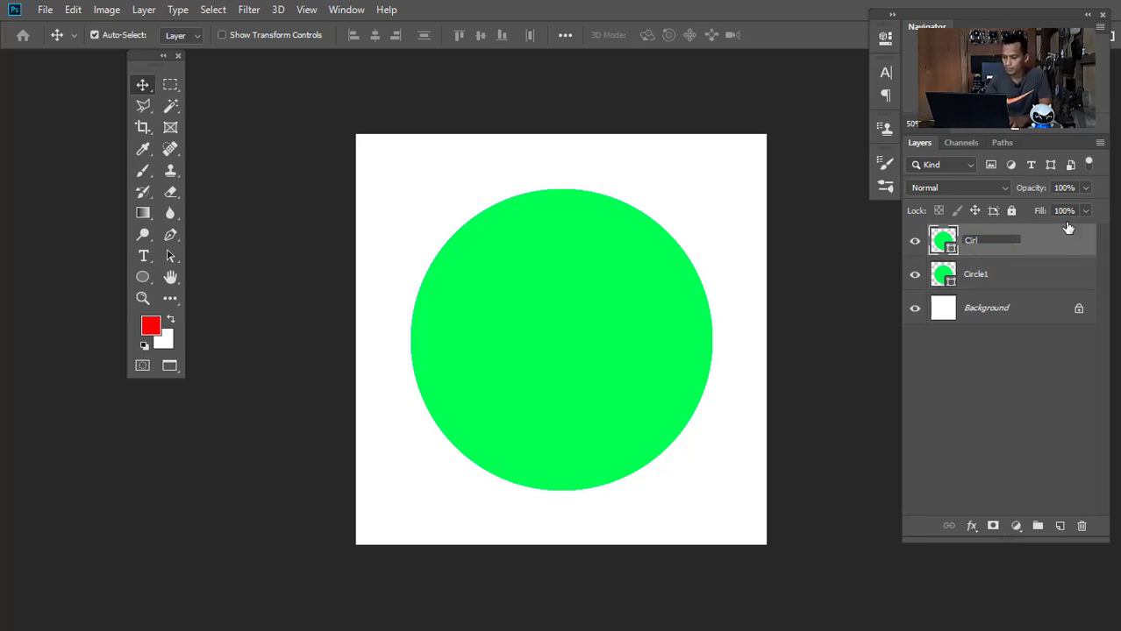
pyautogui.write('cle 2')
pyautogui.press('Return')
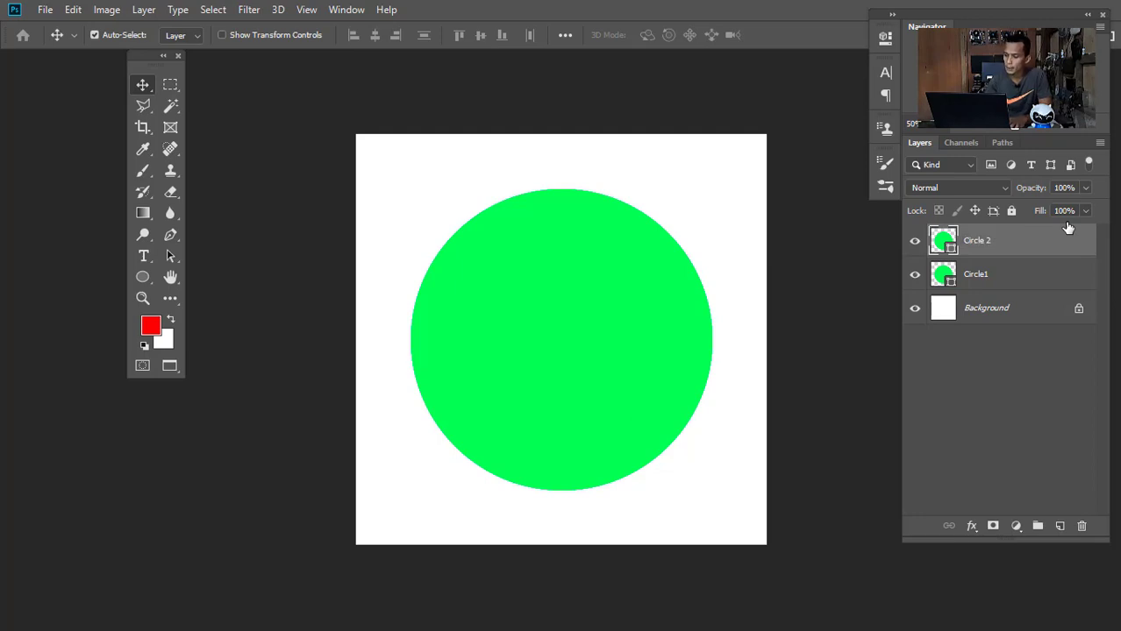
pyautogui.click(1000, 273)
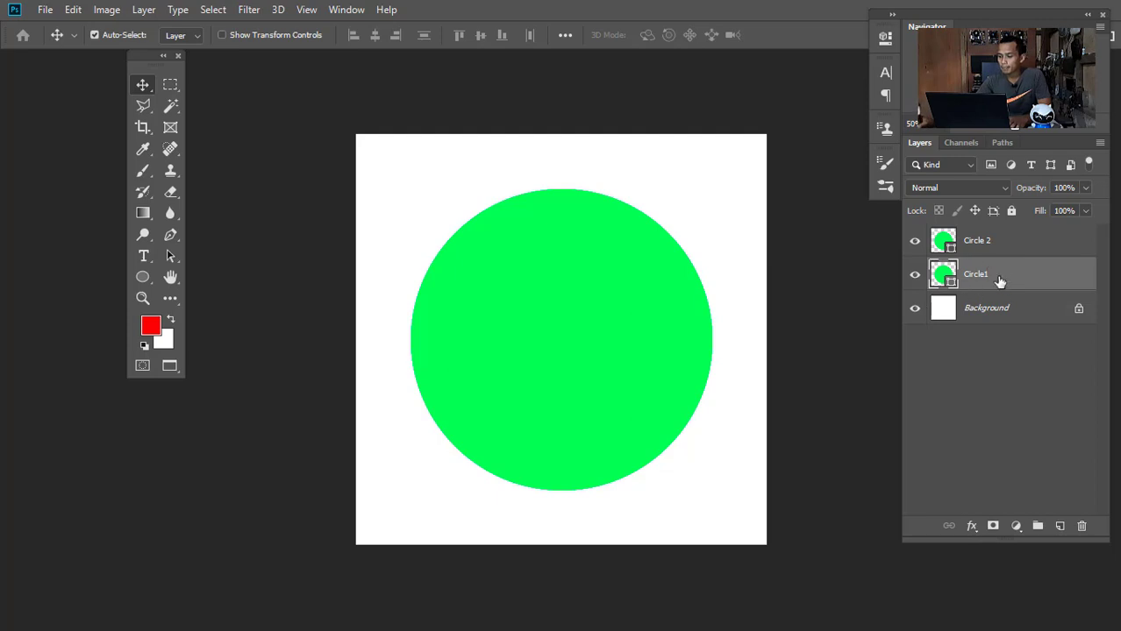
pyautogui.click(1007, 246)
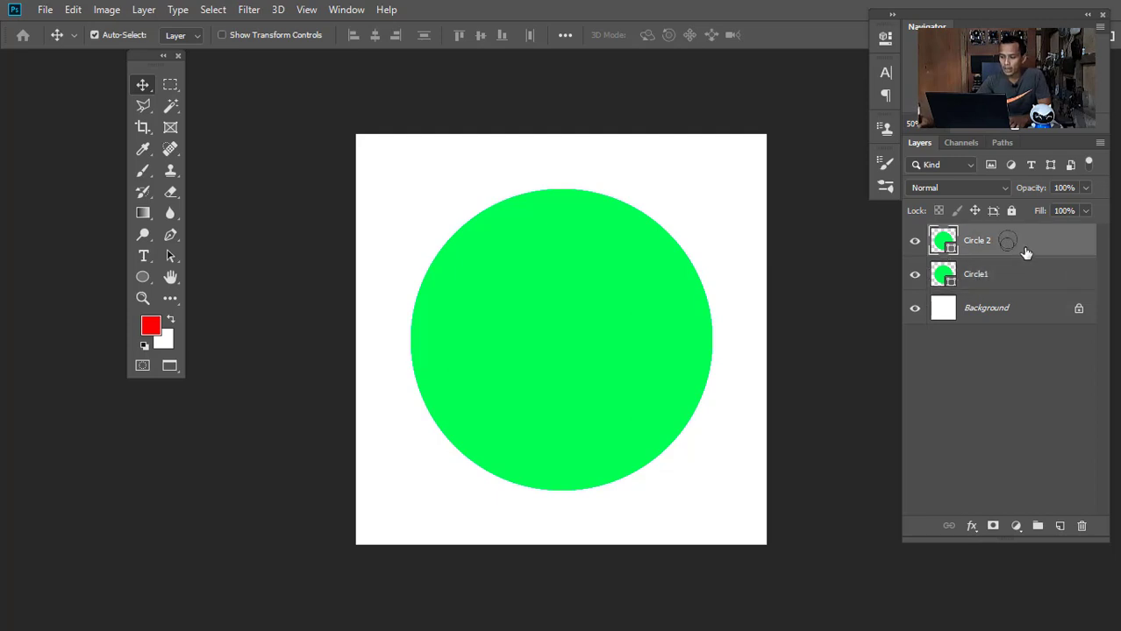
pyautogui.doubleClick(1017, 240)
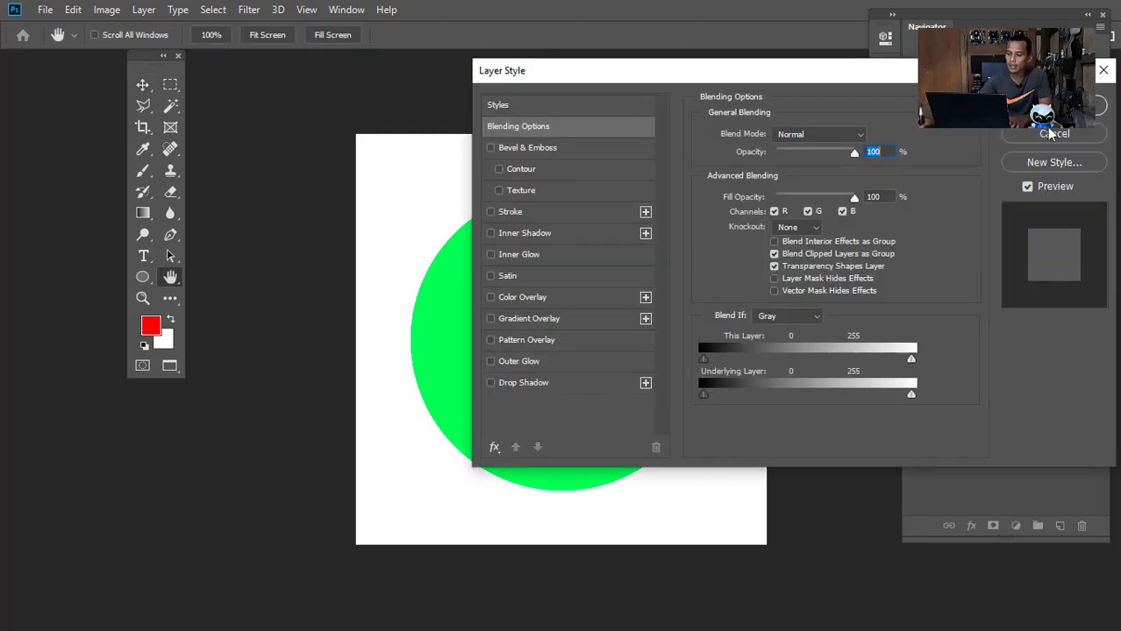
pyautogui.click(1053, 133)
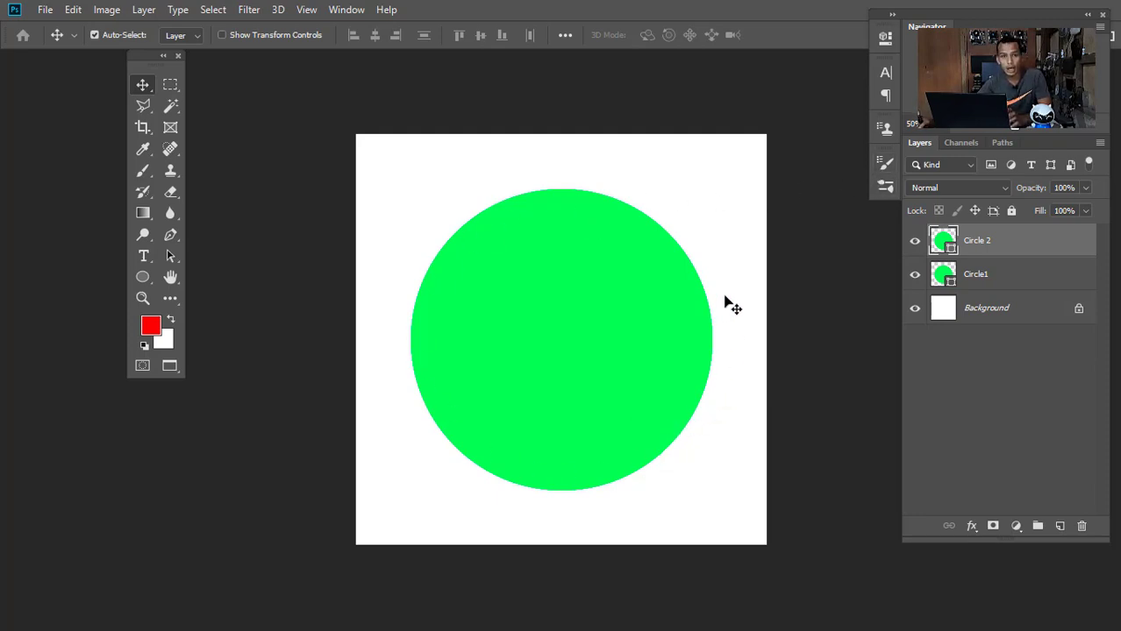
pyautogui.click(1022, 275)
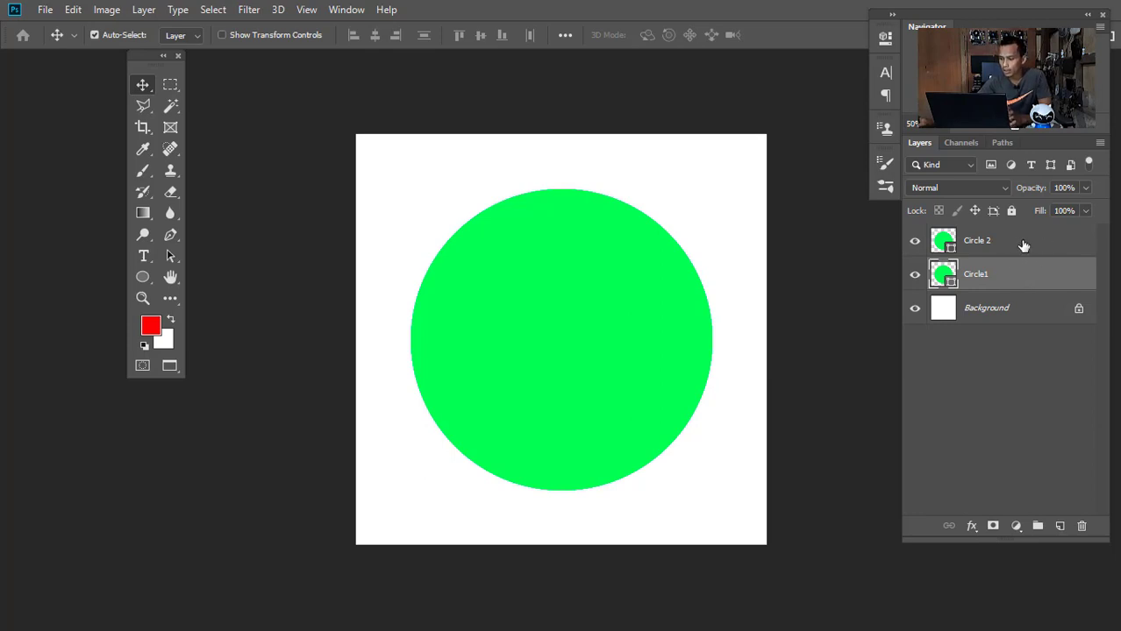
pyautogui.click(1030, 244)
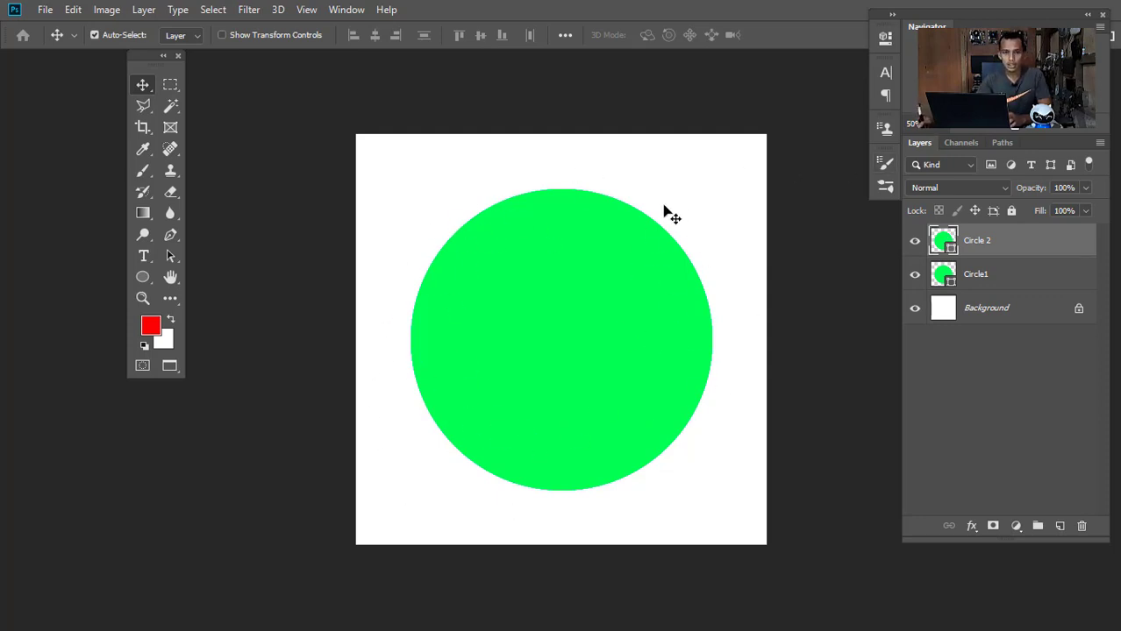
# Step: Scale the Circle 2 shape down proportionally around its centre to about 87% with Free Transform
pyautogui.hotkey('ctrl', 't')
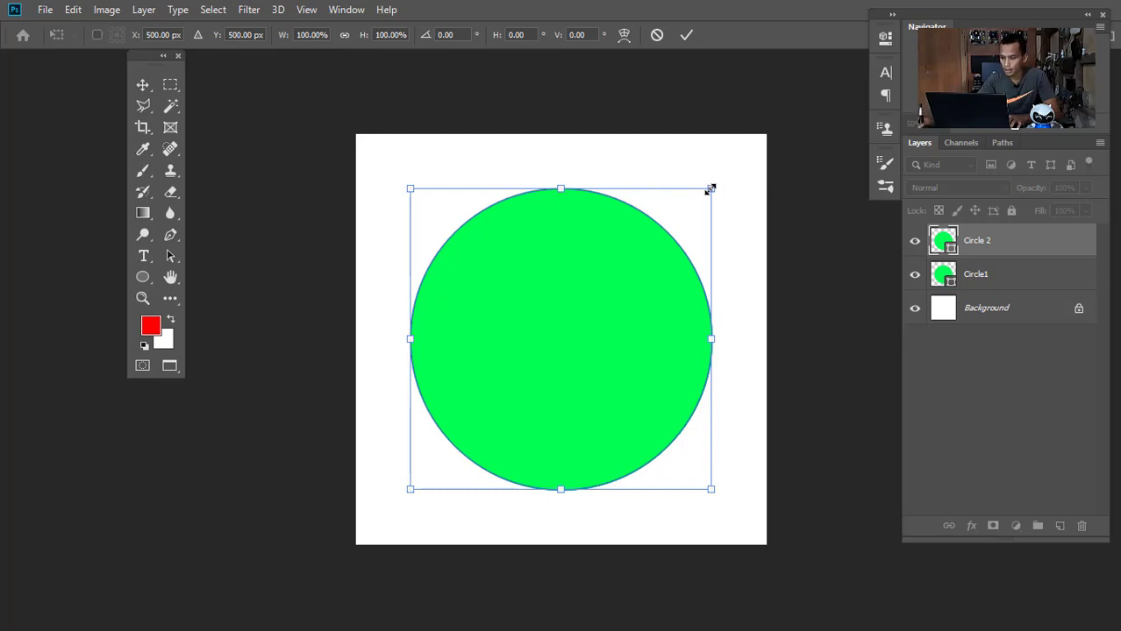
pyautogui.moveTo(710, 188); pyautogui.dragTo(692, 206)
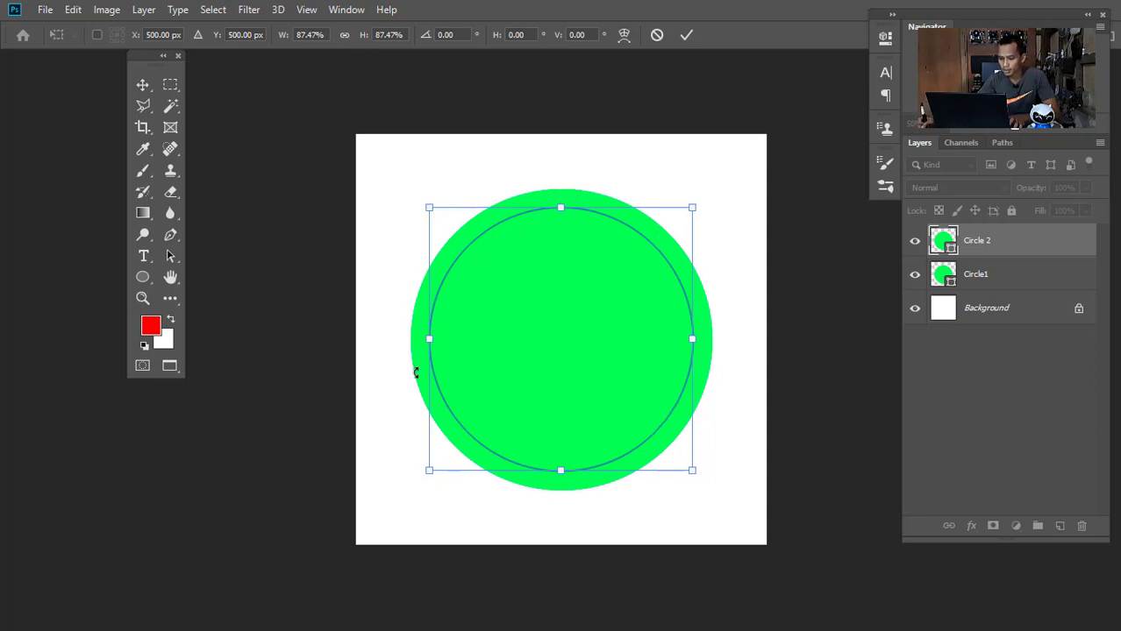
pyautogui.click(687, 35)
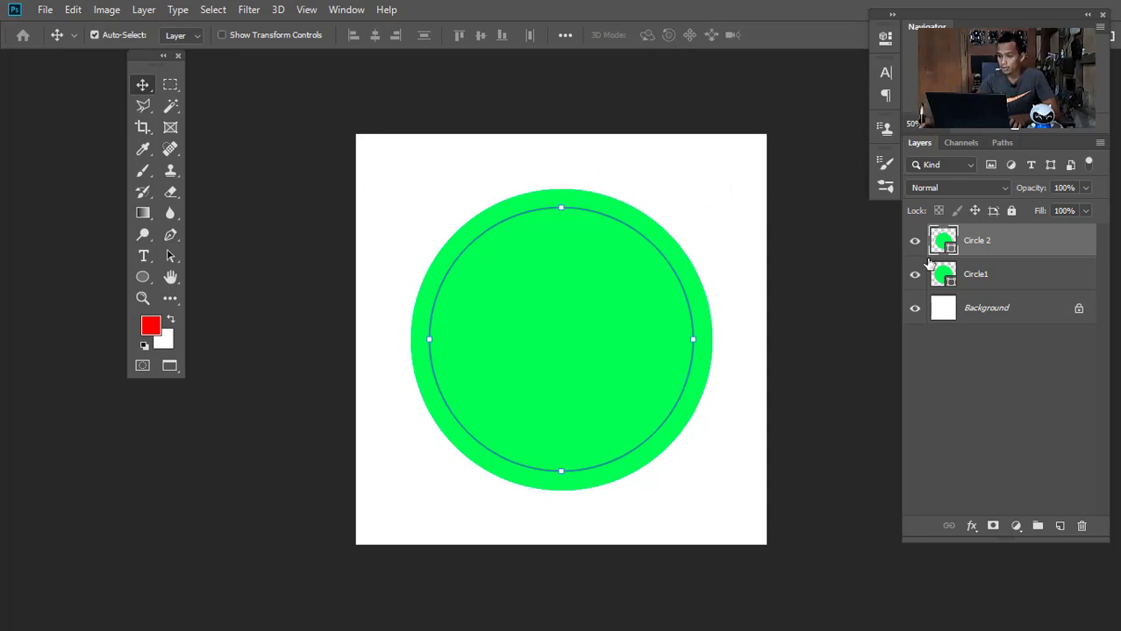
# Step: Rasterize the Circle1 shape layer
pyautogui.click(1017, 277)
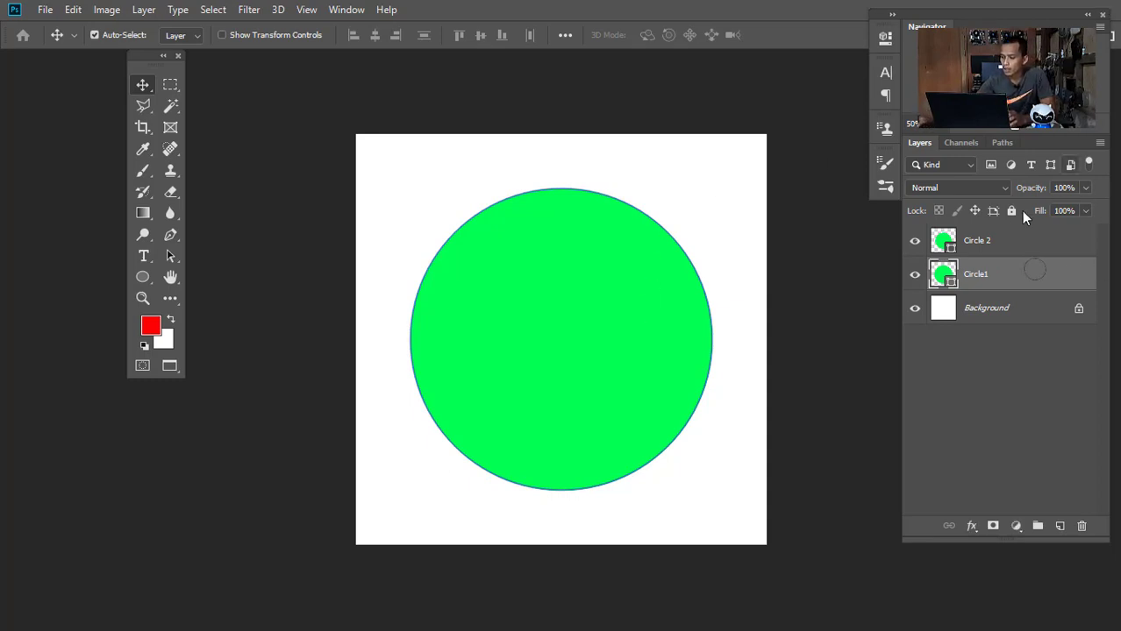
pyautogui.rightClick(1016, 277)
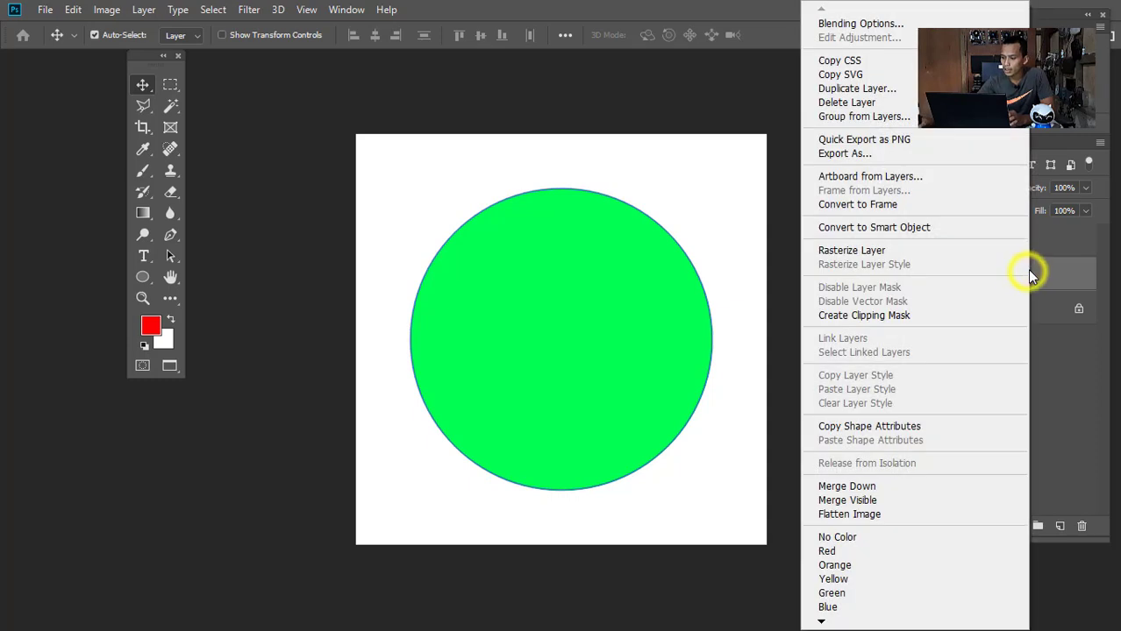
pyautogui.click(871, 259)
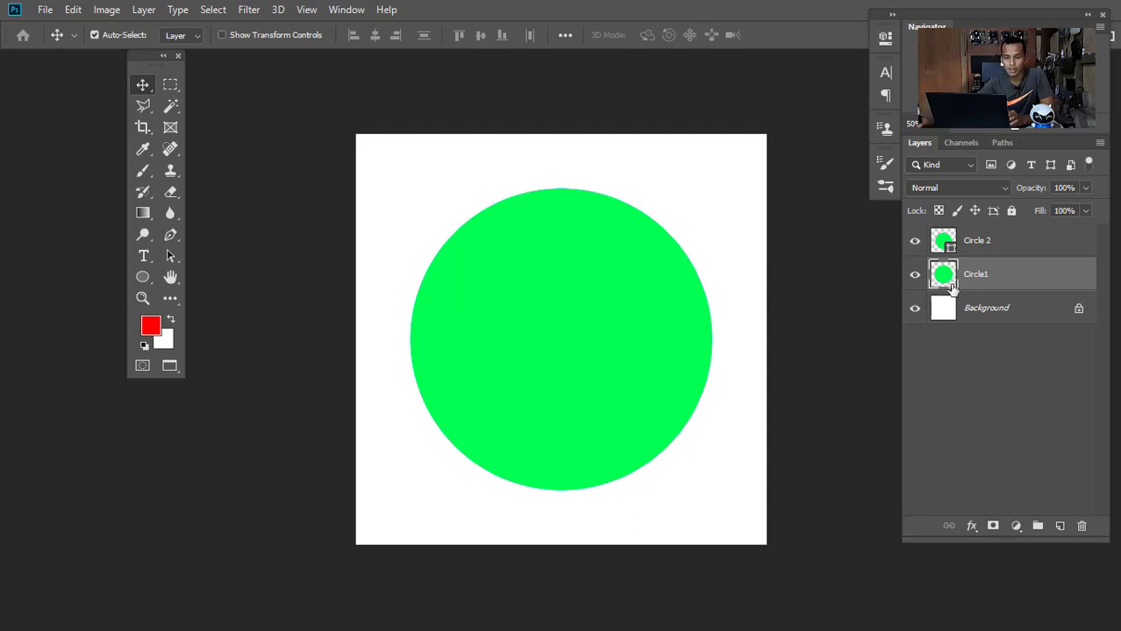
# Step: Load the outline of Circle 2 as a selection and delete the Circle 2 layer
pyautogui.click(1024, 247)
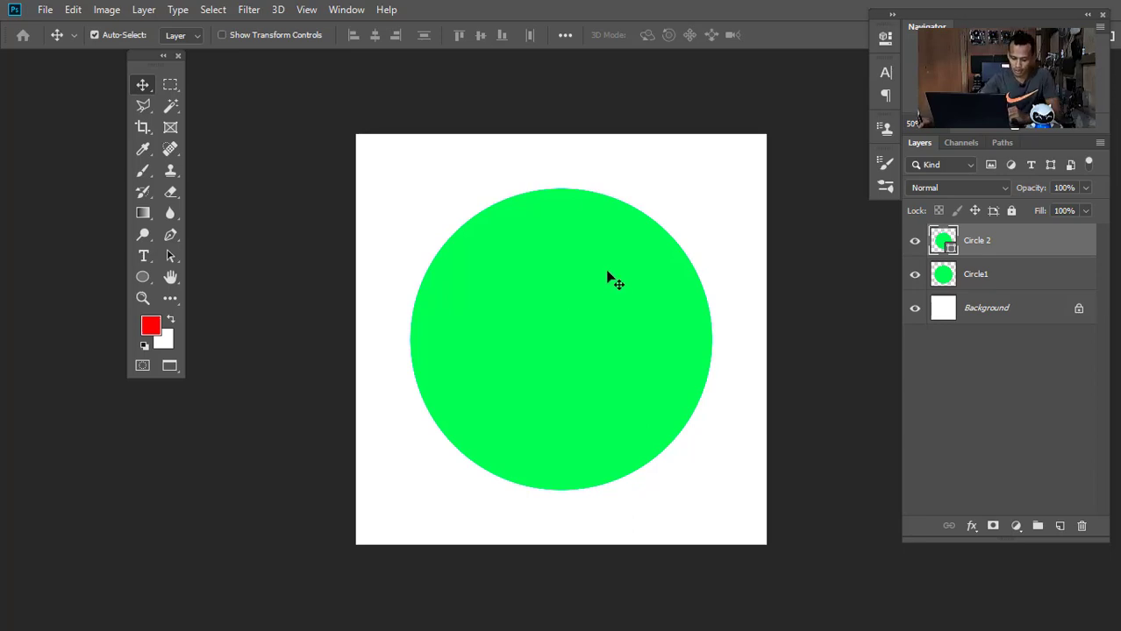
pyautogui.press('ctrl')
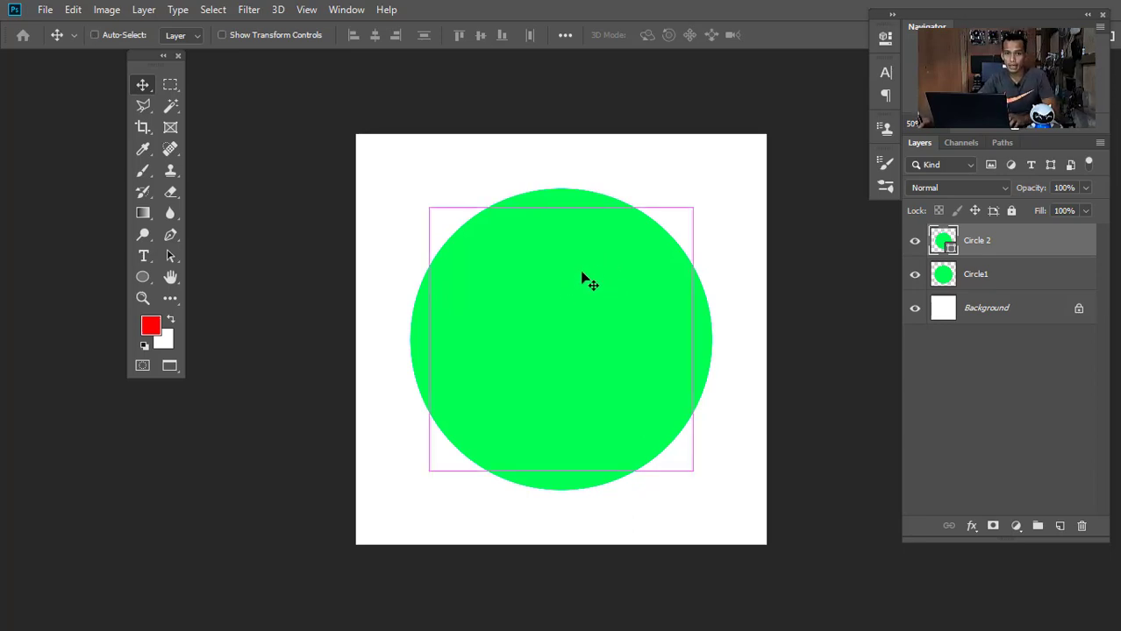
pyautogui.keyDown('ctrl'); pyautogui.click(944, 241); pyautogui.keyUp('ctrl')
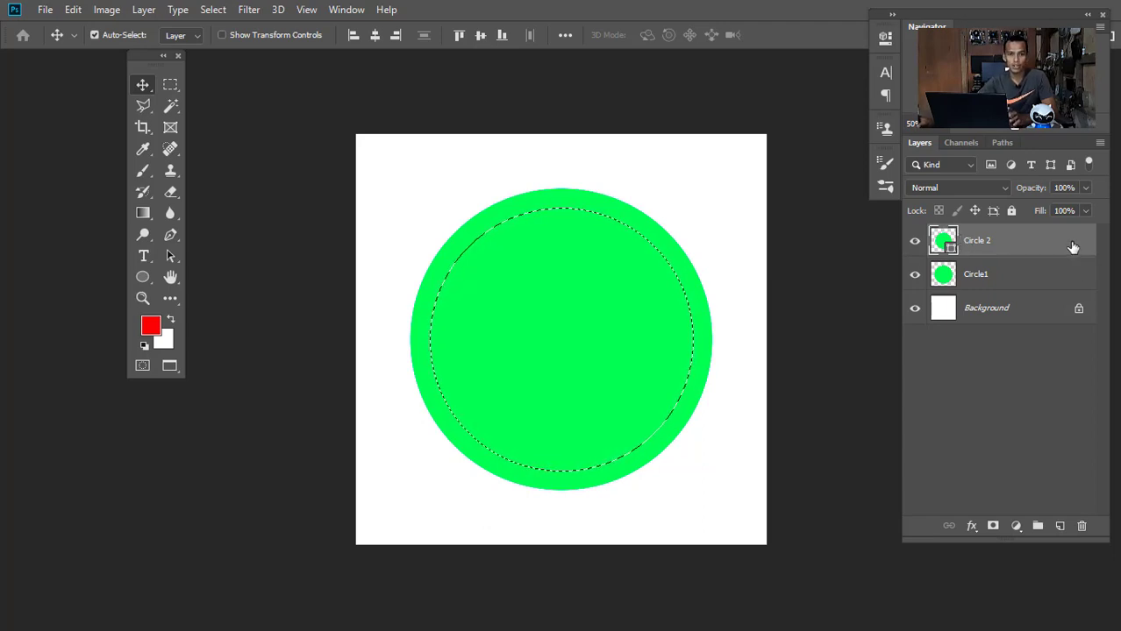
pyautogui.moveTo(1035, 246); pyautogui.dragTo(1082, 527)
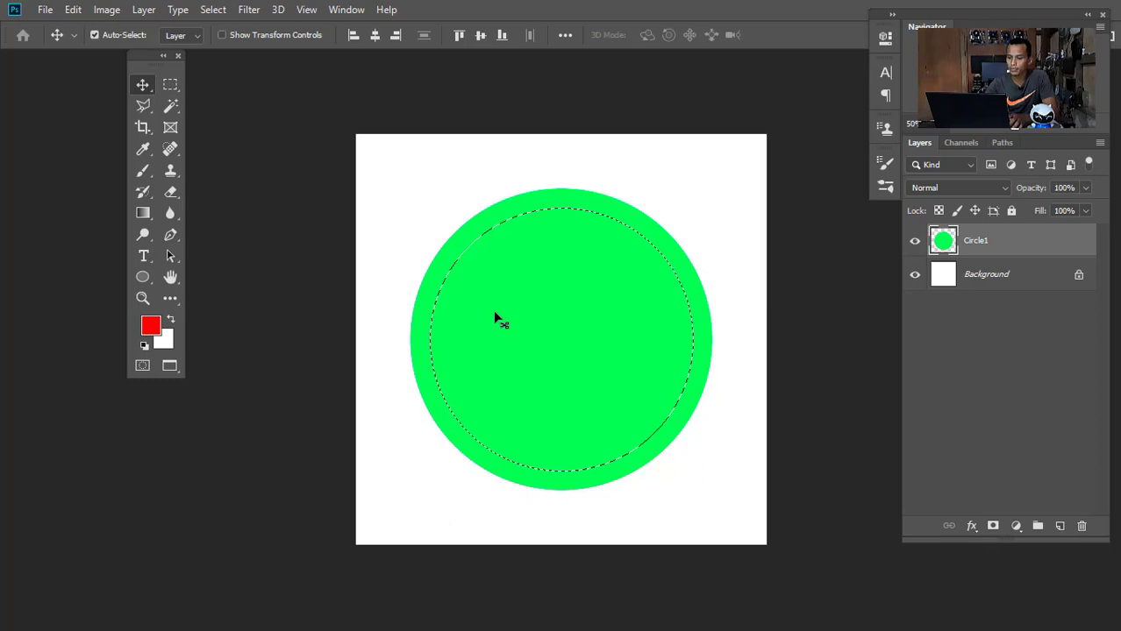
# Step: Clear the selected inner circle from the Circle1 layer to make a ring, and deselect
pyautogui.press('Delete')
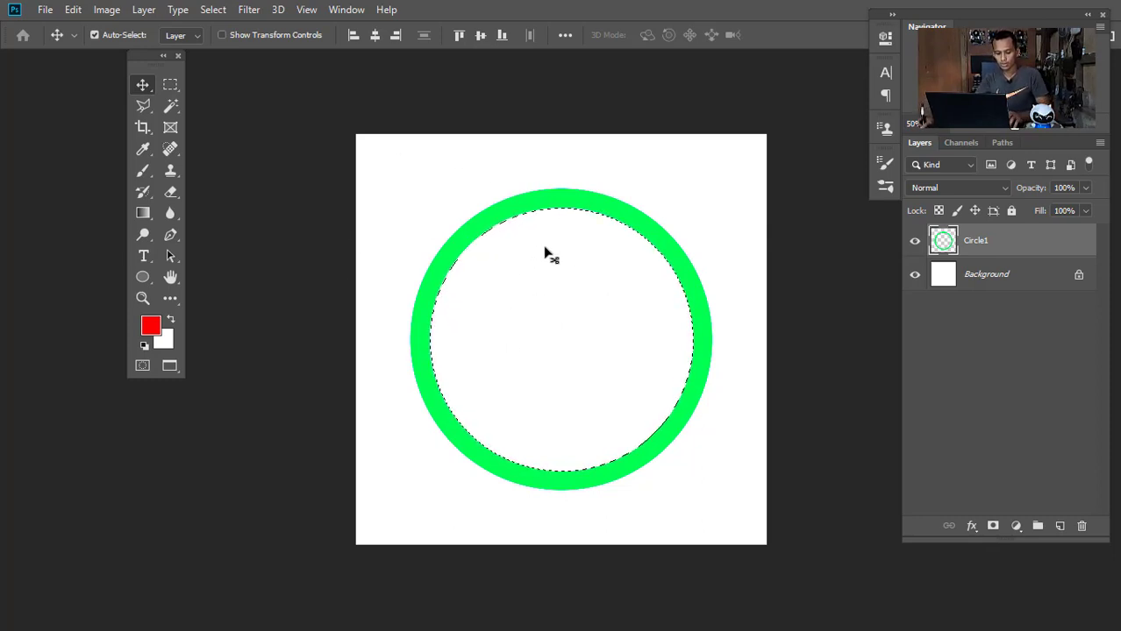
pyautogui.press('ctrl')
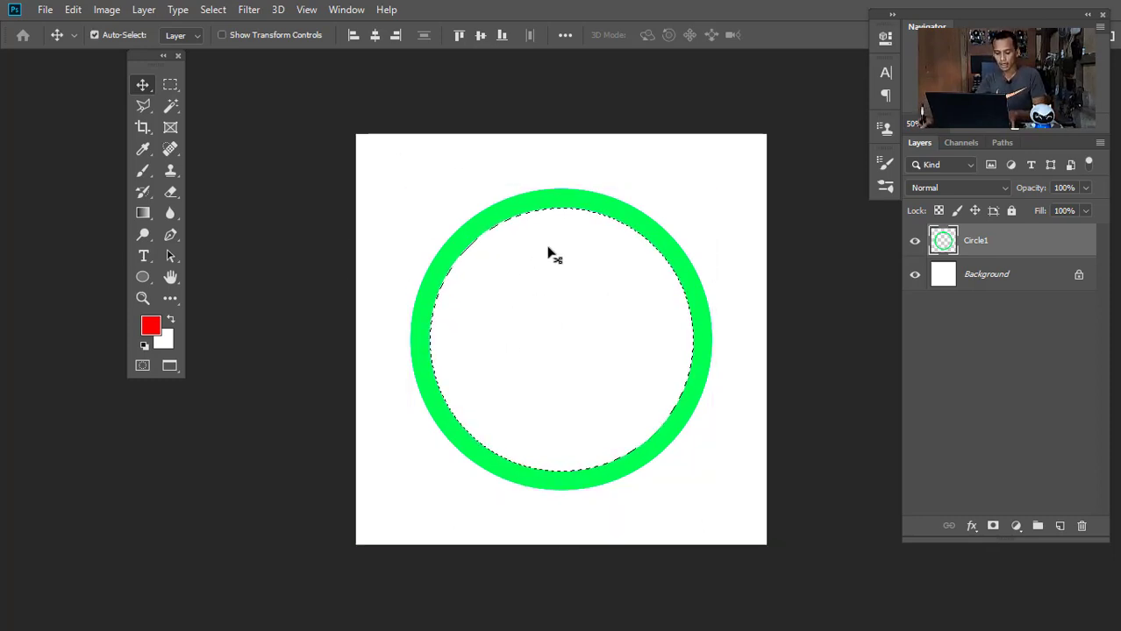
pyautogui.press('ctrl')
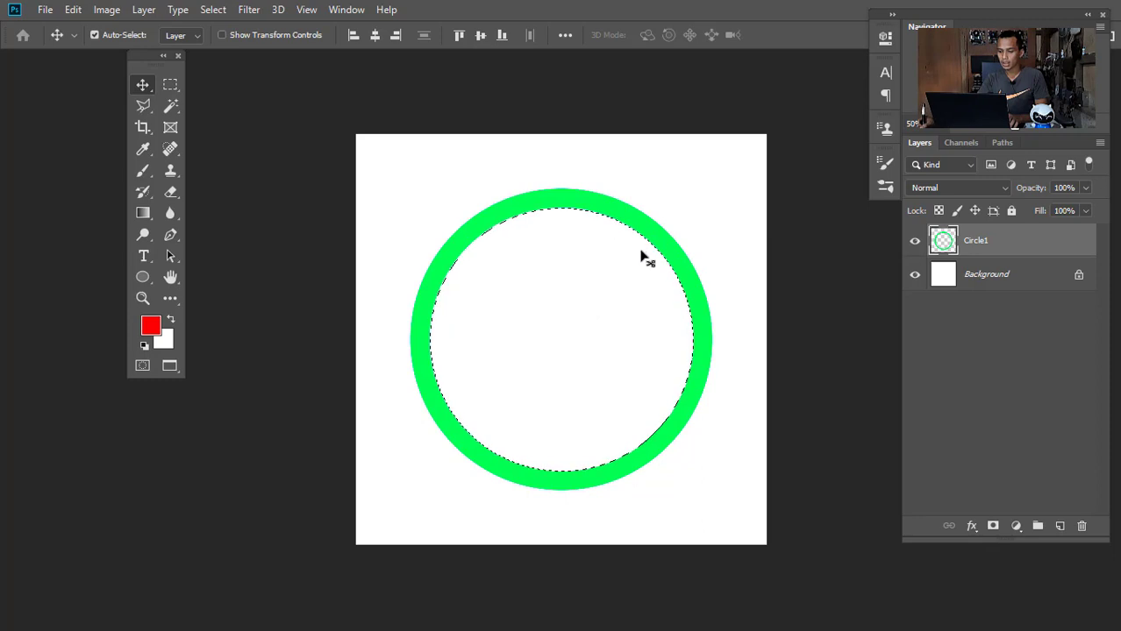
pyautogui.hotkey('ctrl', 'd')
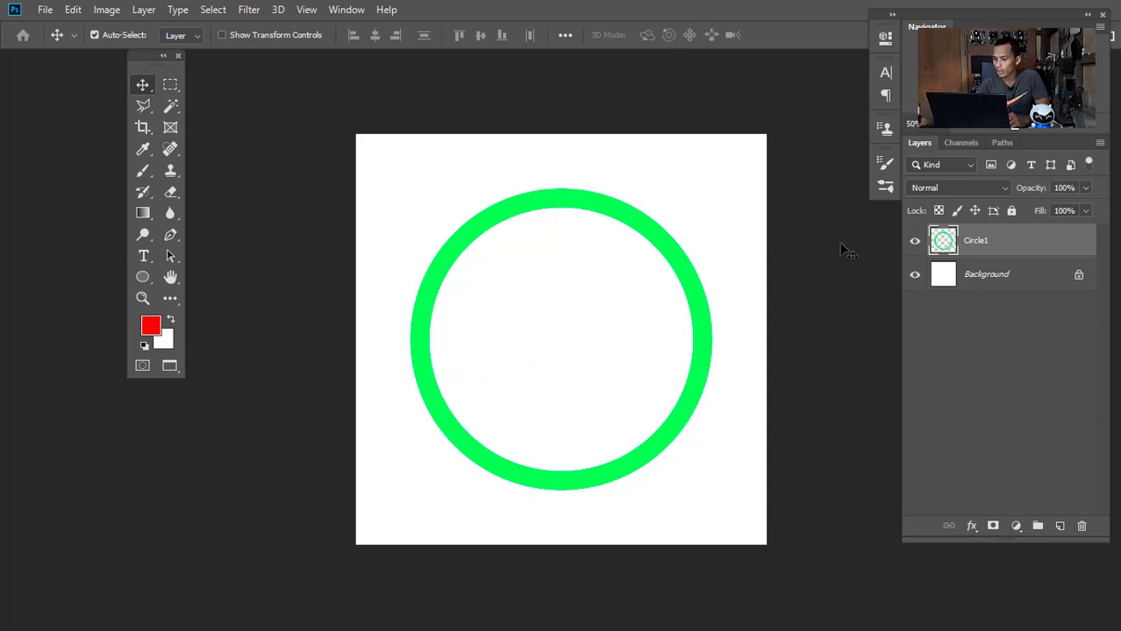
# Step: Rename the Circle1 layer as Balat ng Pakwan
pyautogui.doubleClick(976, 241)
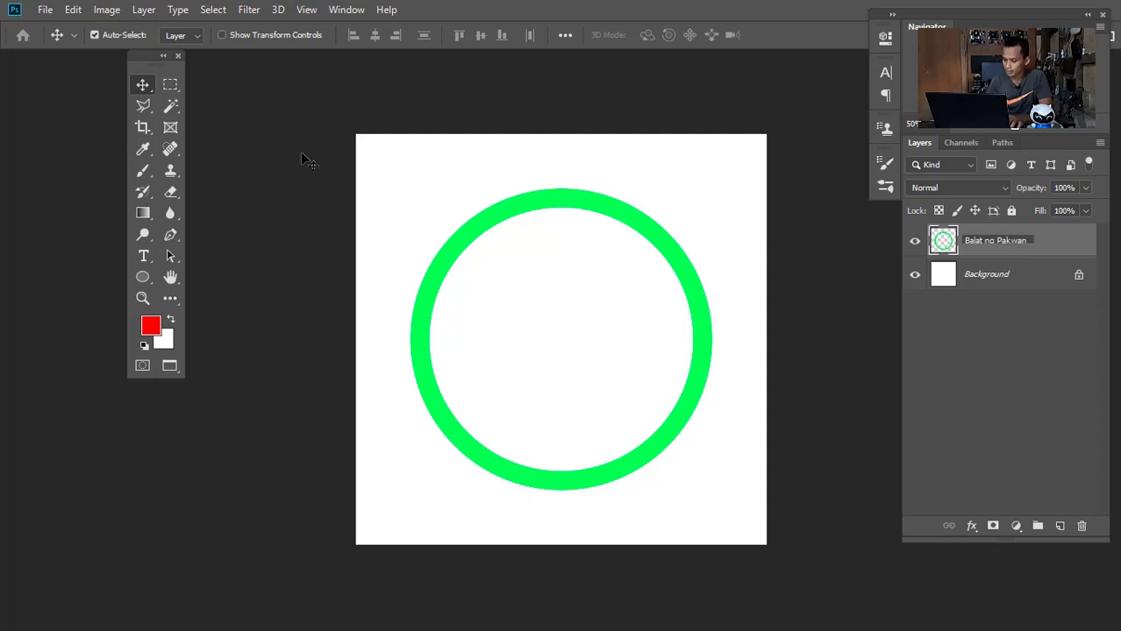
pyautogui.press('Return')
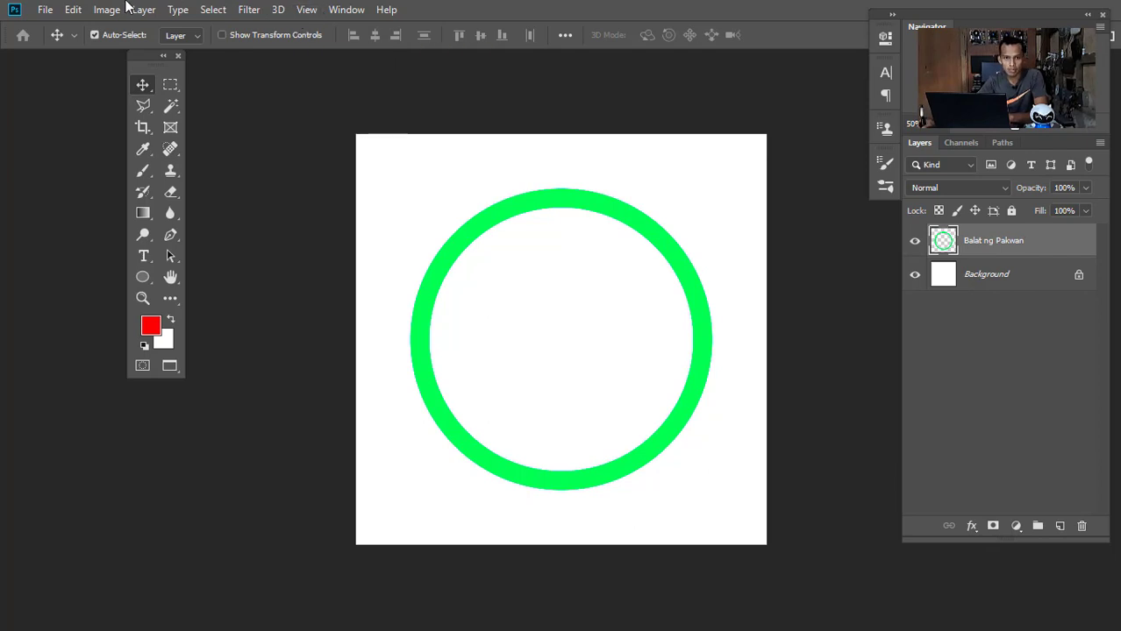
# Step: Cut away roughly the upper two thirds of the green ring along a horizontal edge with the Polygonal Lasso, and deselect
pyautogui.press('l')
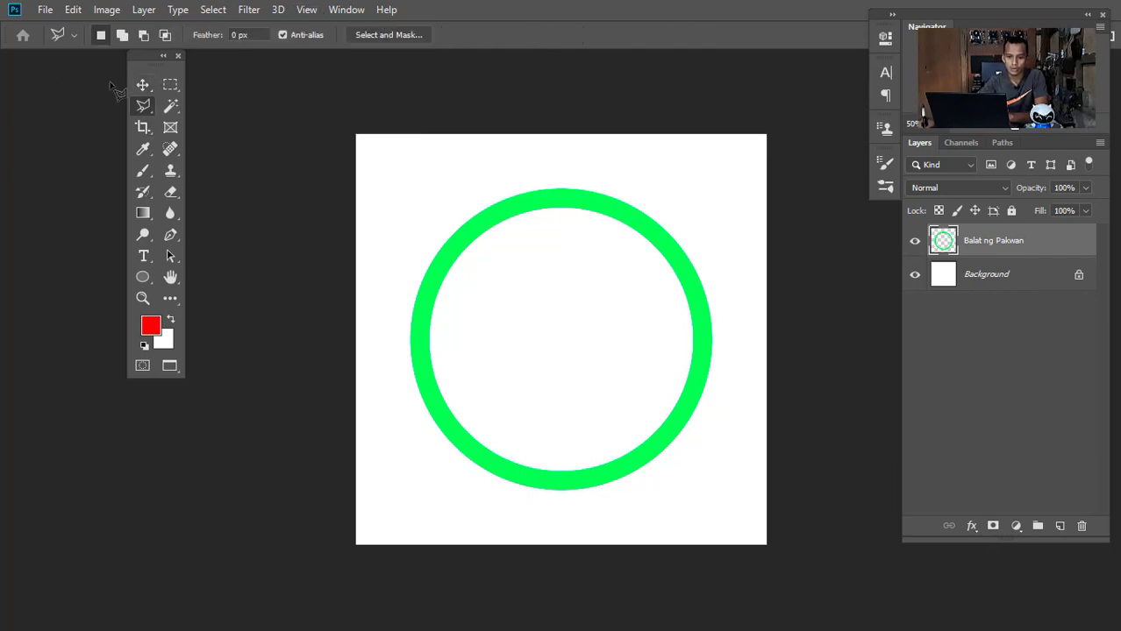
pyautogui.click(143, 108)
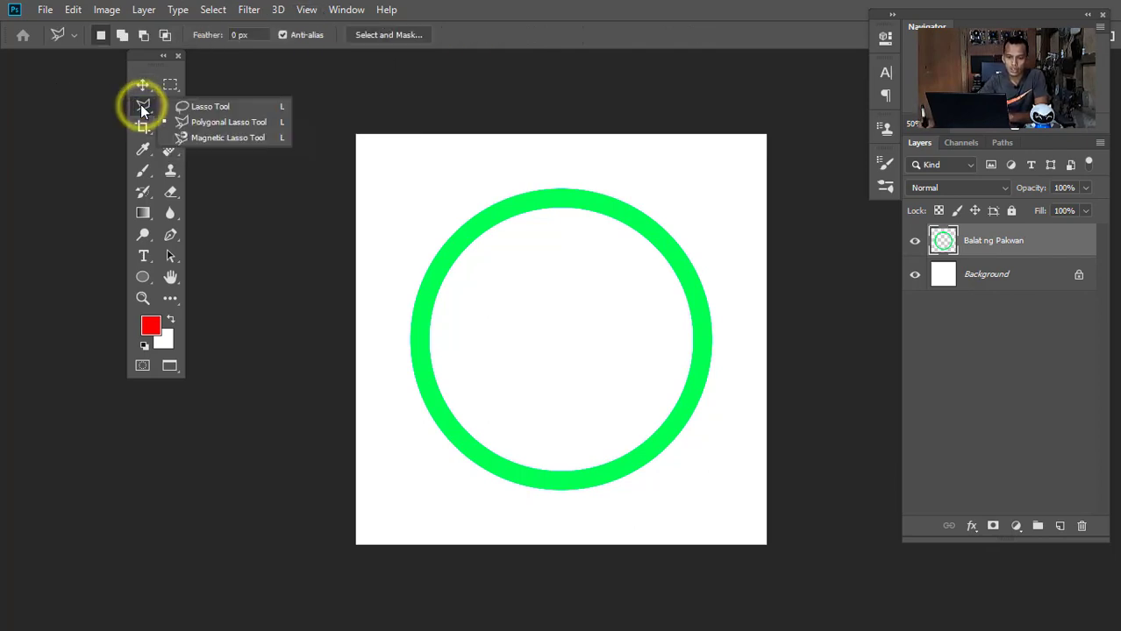
pyautogui.click(236, 108)
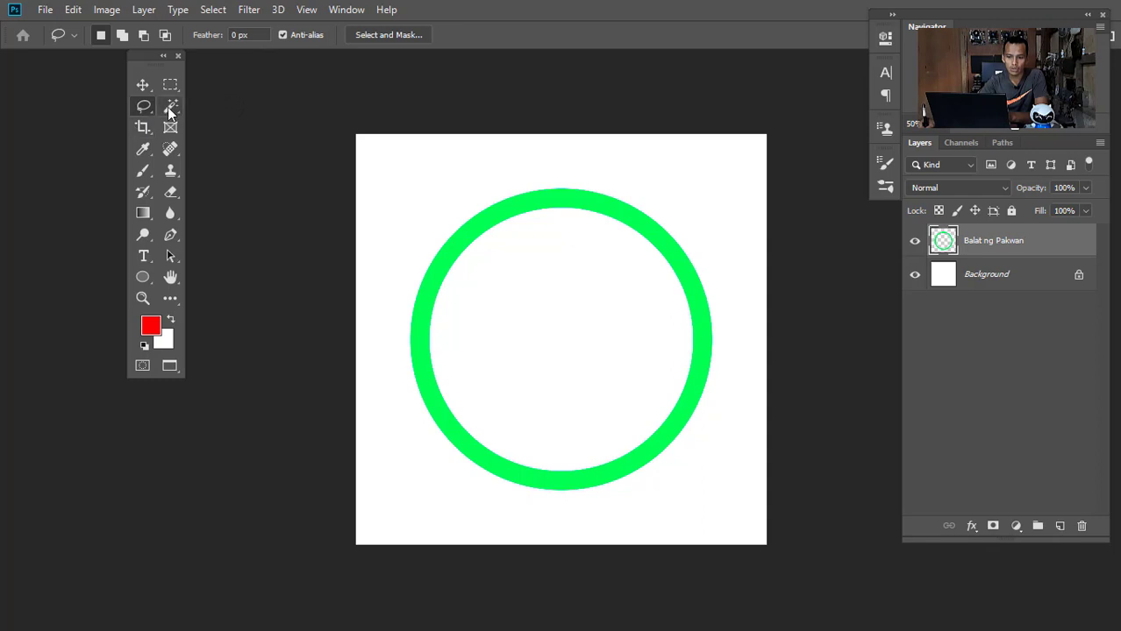
pyautogui.click(144, 105)
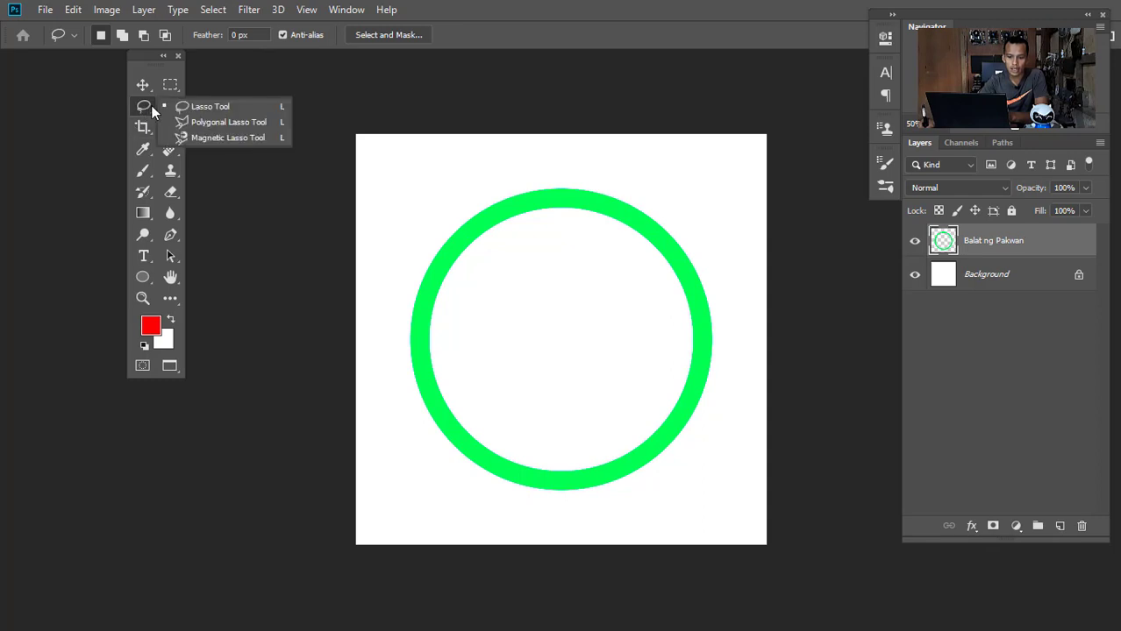
pyautogui.click(233, 122)
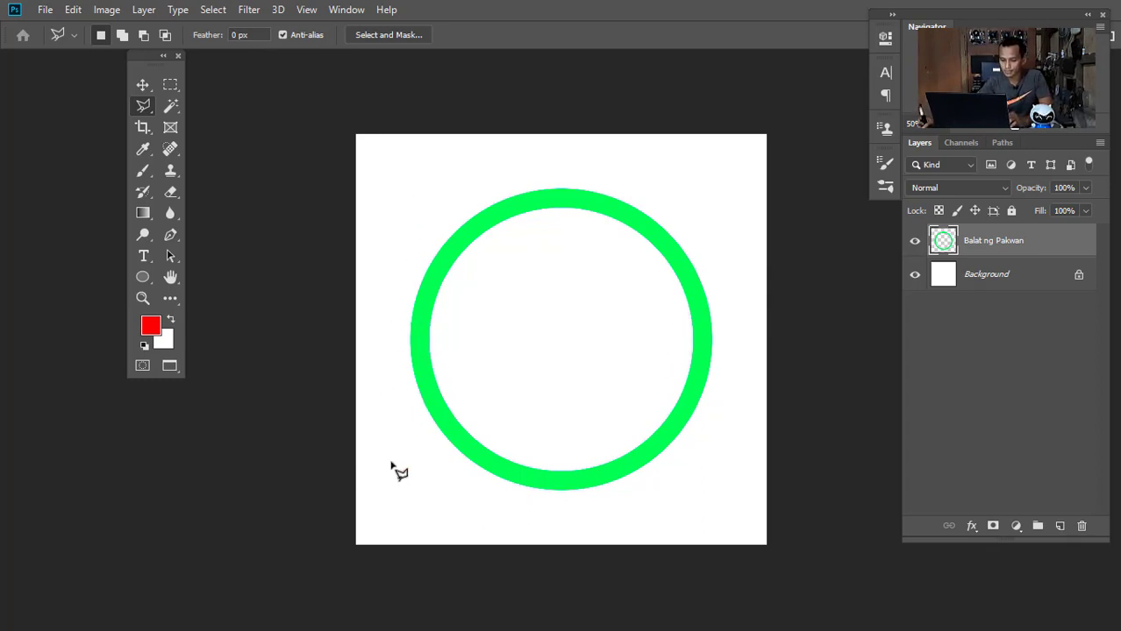
pyautogui.click(380, 399)
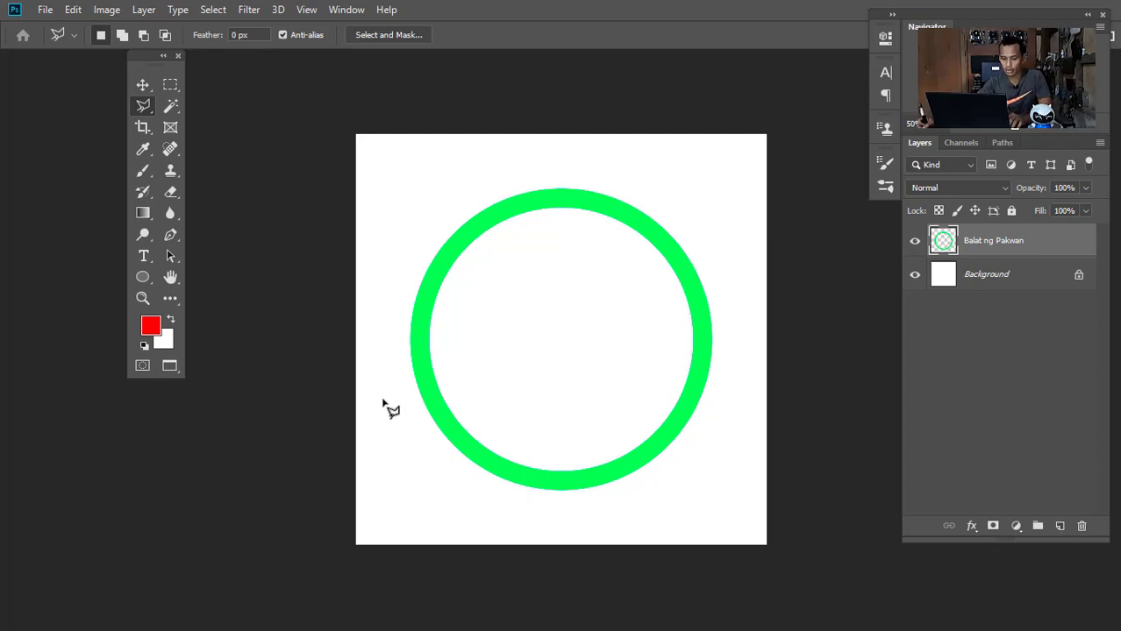
pyautogui.click(388, 399)
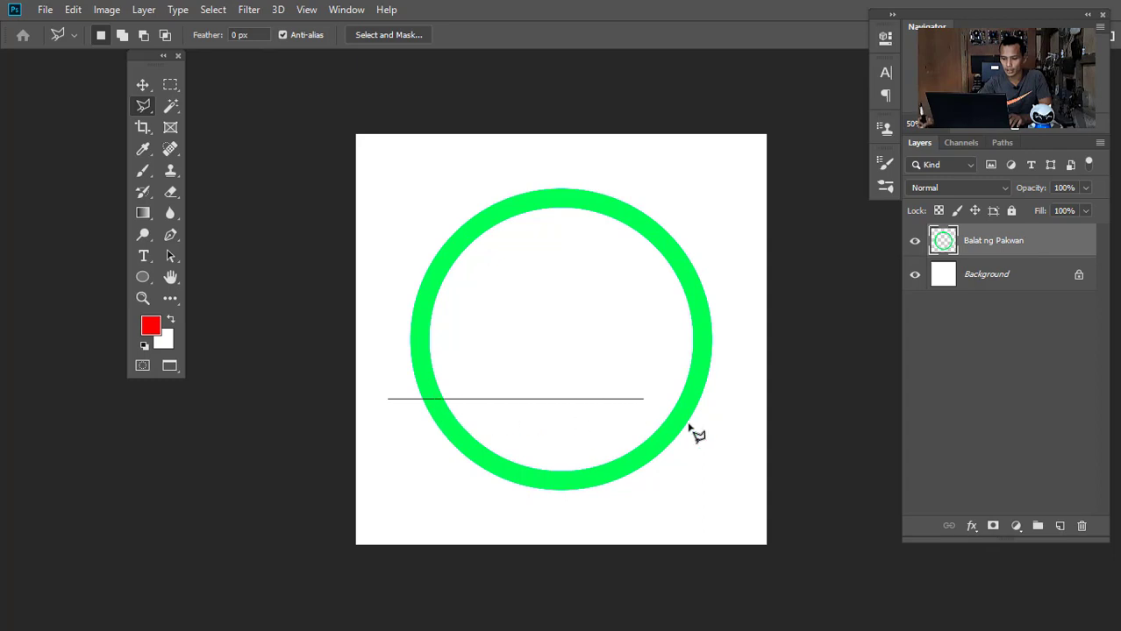
pyautogui.click(732, 401)
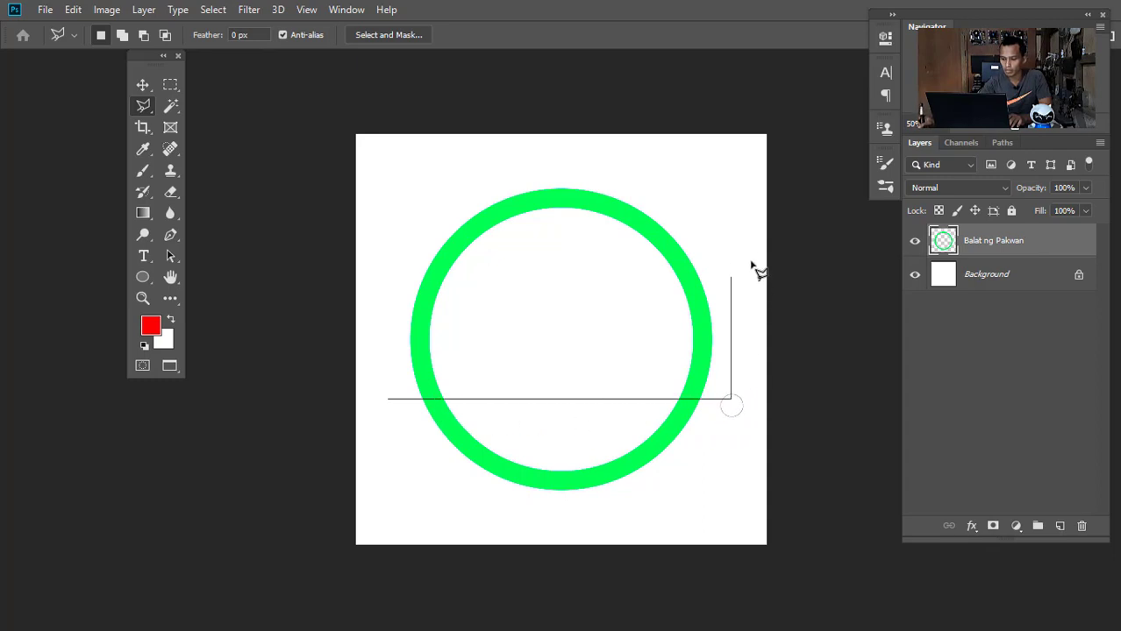
pyautogui.click(751, 174)
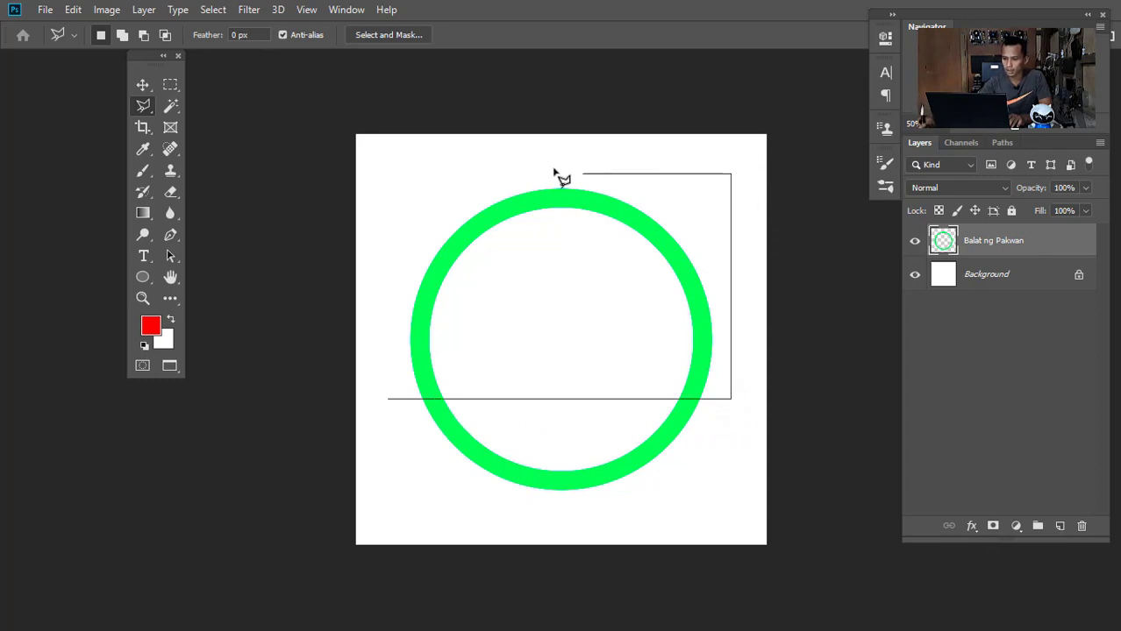
pyautogui.click(376, 175)
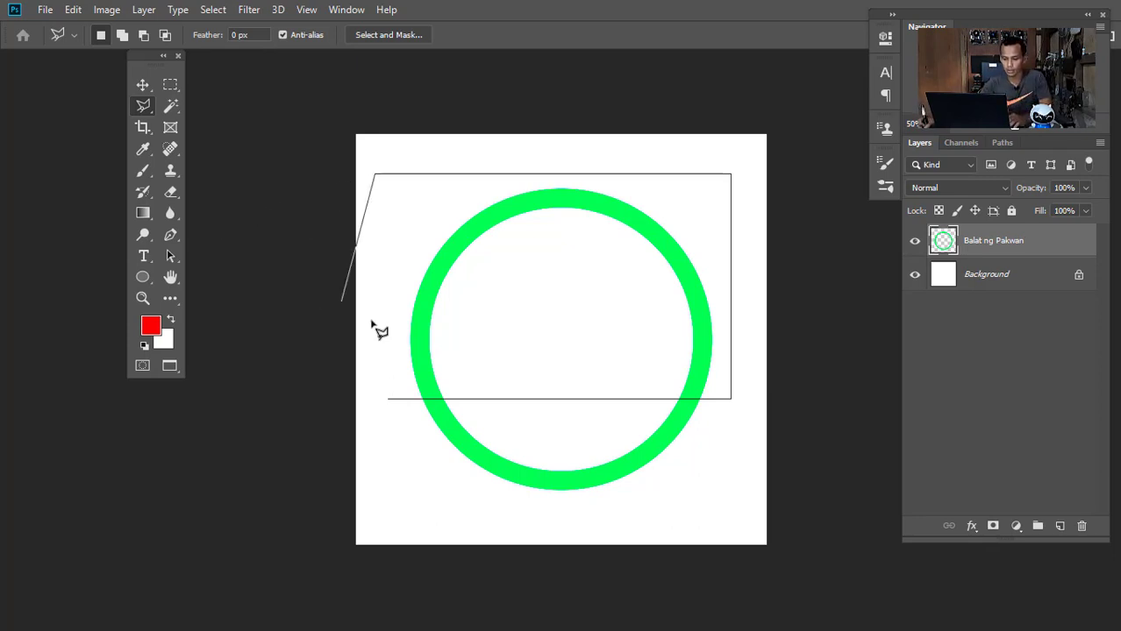
pyautogui.click(392, 404)
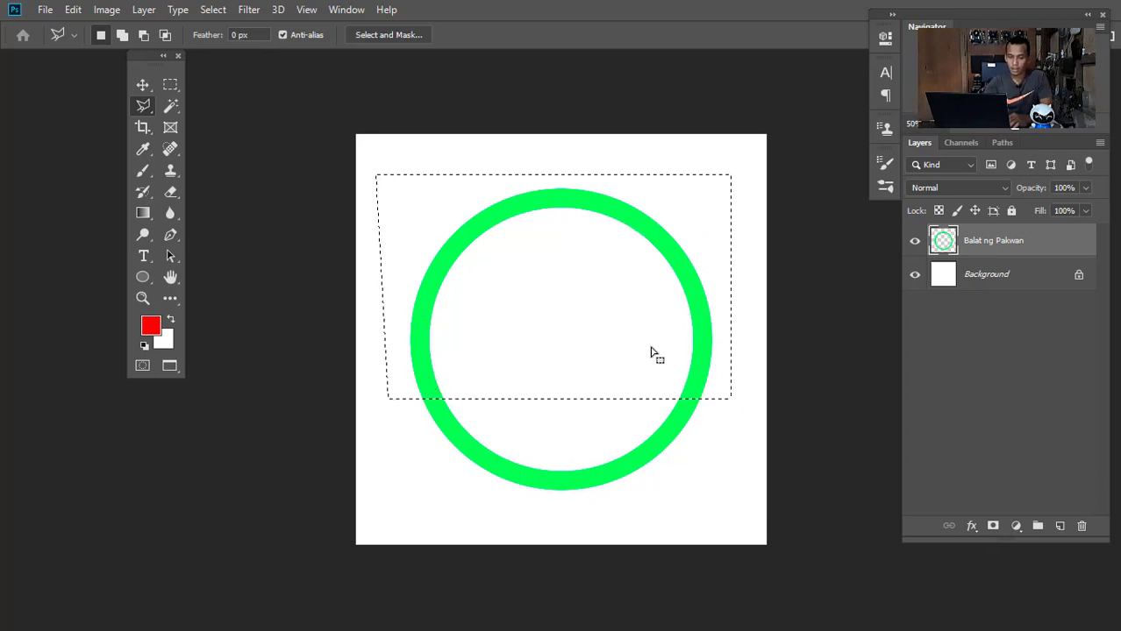
pyautogui.press('Delete')
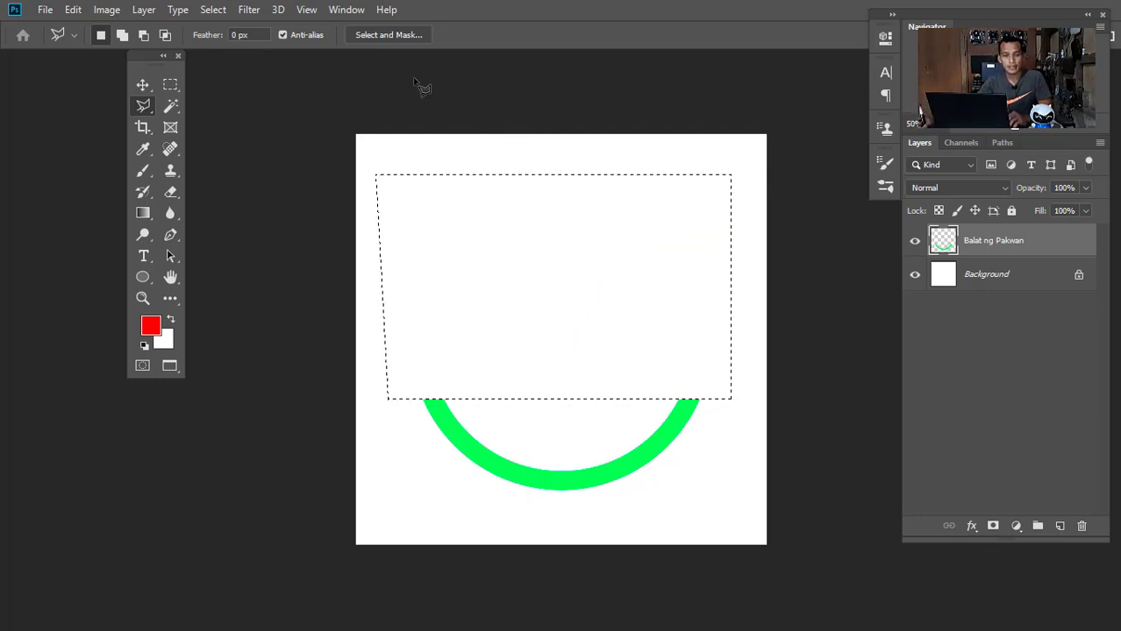
pyautogui.hotkey('ctrl', 'd')
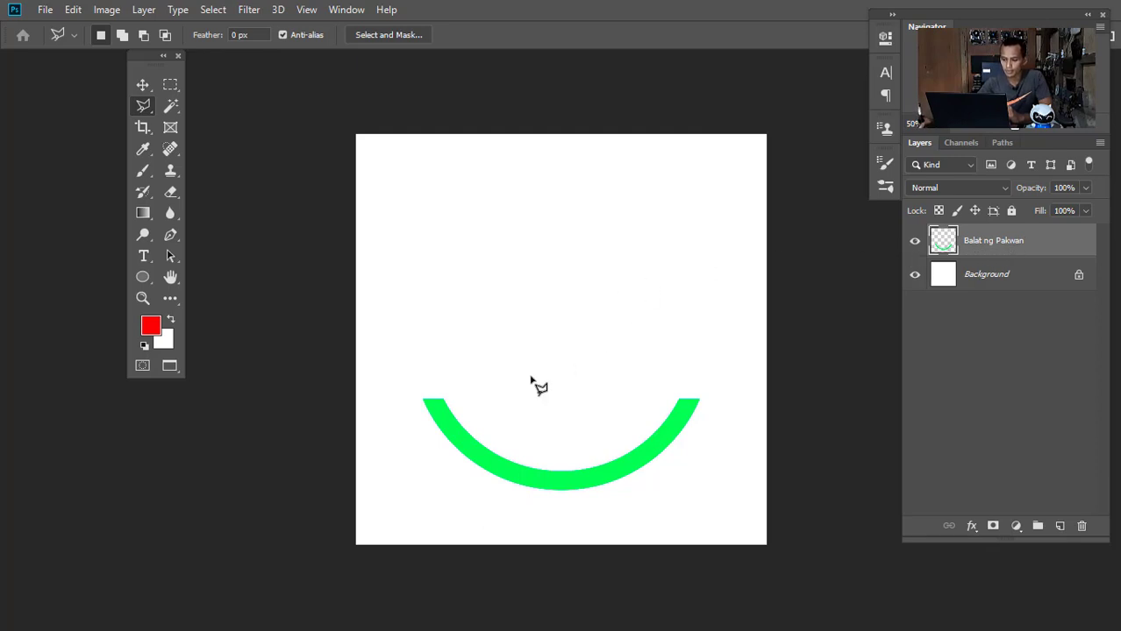
# Step: Start a Polygonal Lasso outline on the green arc near its left end and run it up to an apex above the arc
pyautogui.click(457, 429)
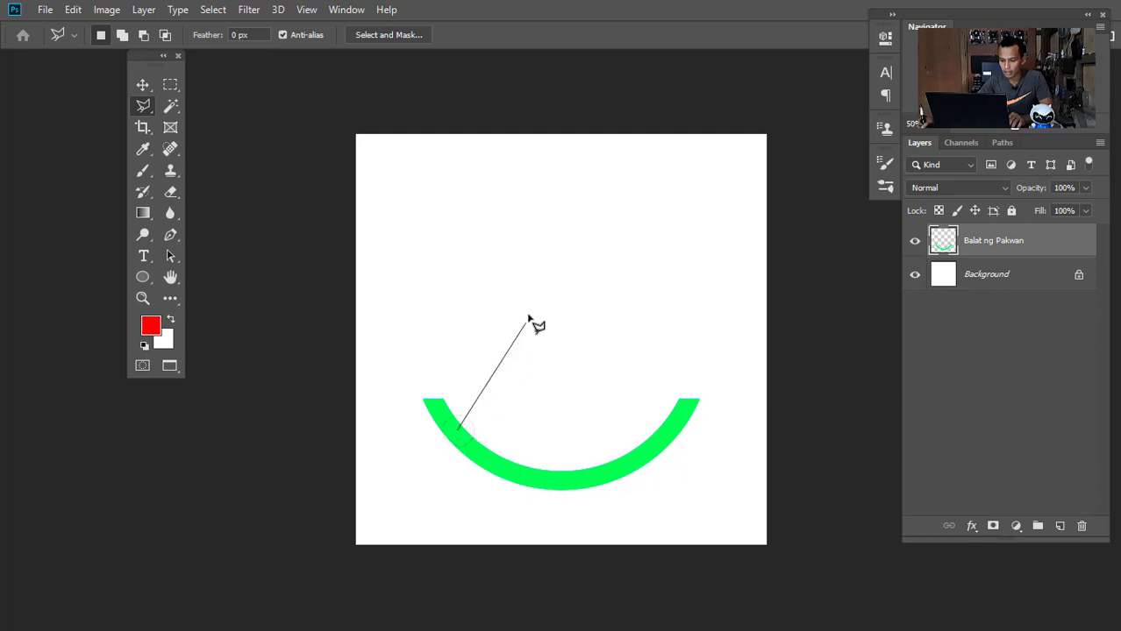
pyautogui.click(552, 250)
pyautogui.click(554, 249)
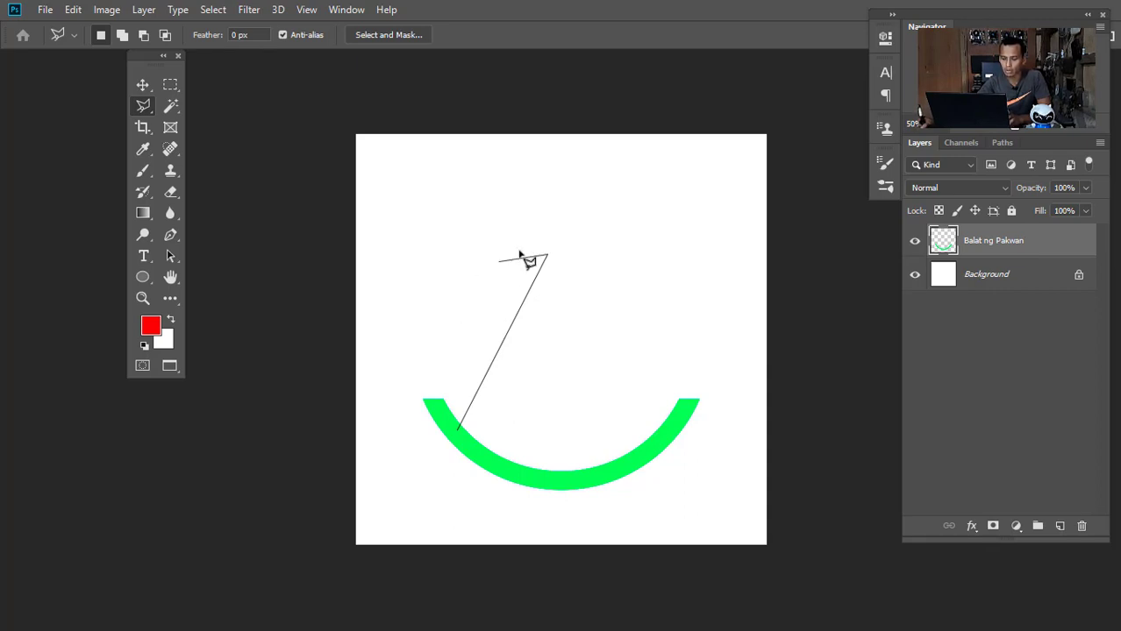
pyautogui.click(454, 260)
pyautogui.click(601, 199)
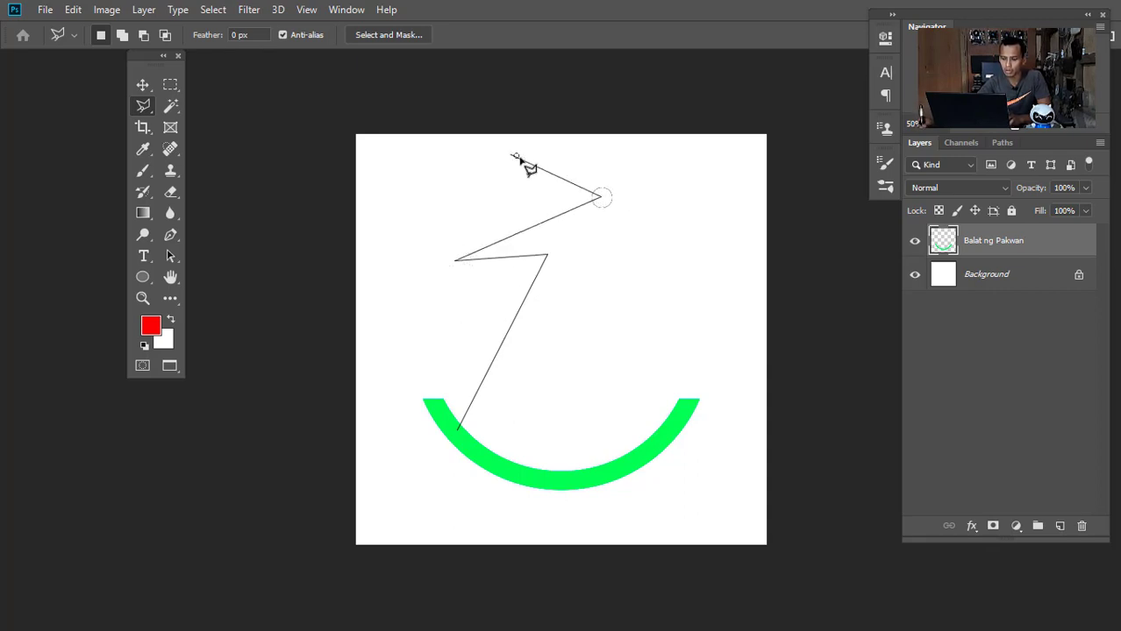
pyautogui.click(513, 154)
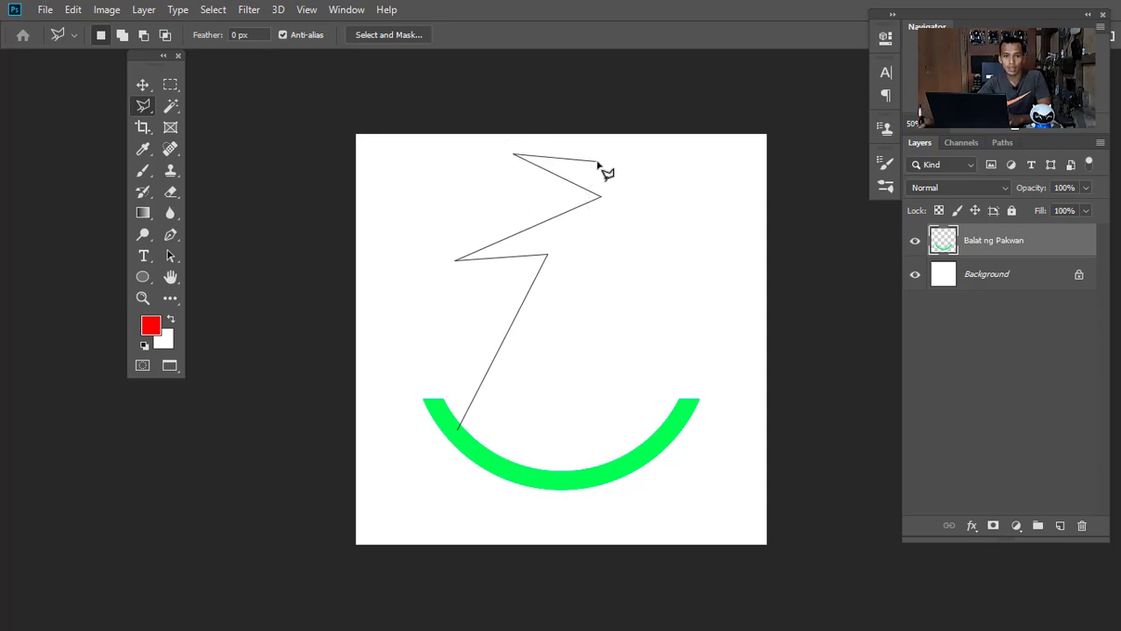
pyautogui.press('BackSpace')
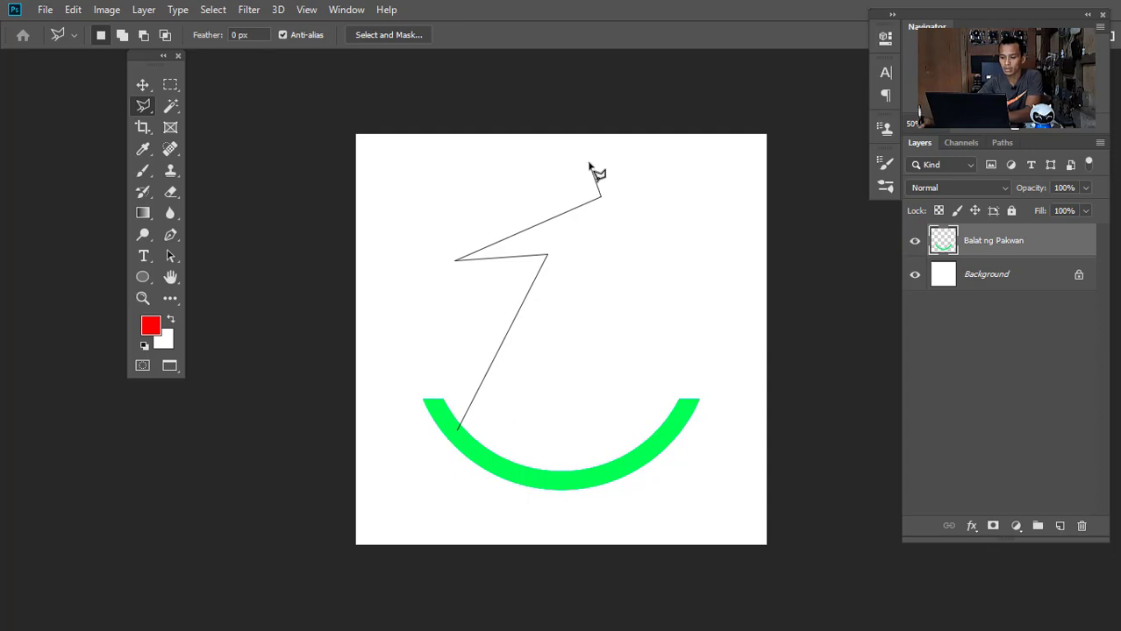
pyautogui.press('BackSpace')
pyautogui.press('BackSpace')
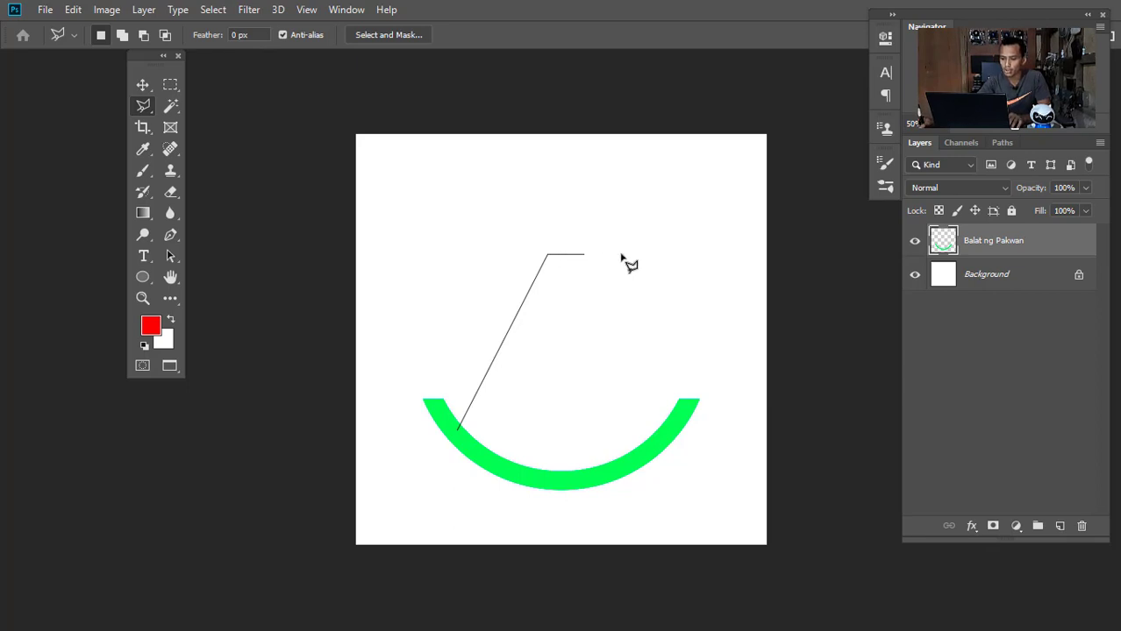
# Step: Complete the wedge-shaped selection with a narrow flat apex, down to the arc's right end and back along the middle of the green band
pyautogui.click(561, 256)
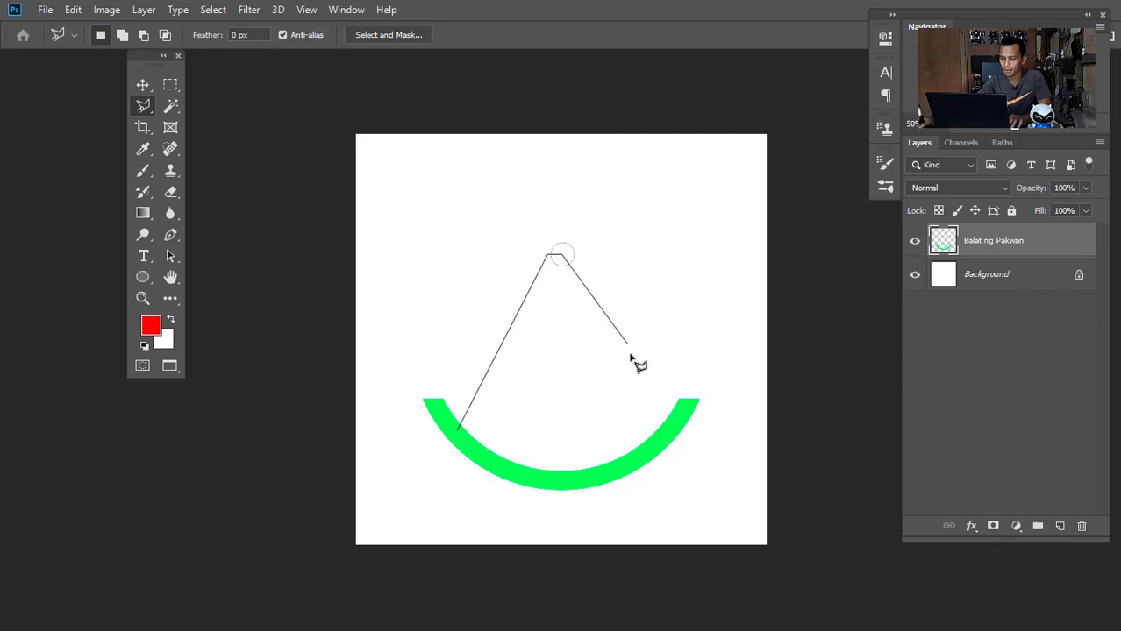
pyautogui.click(676, 413)
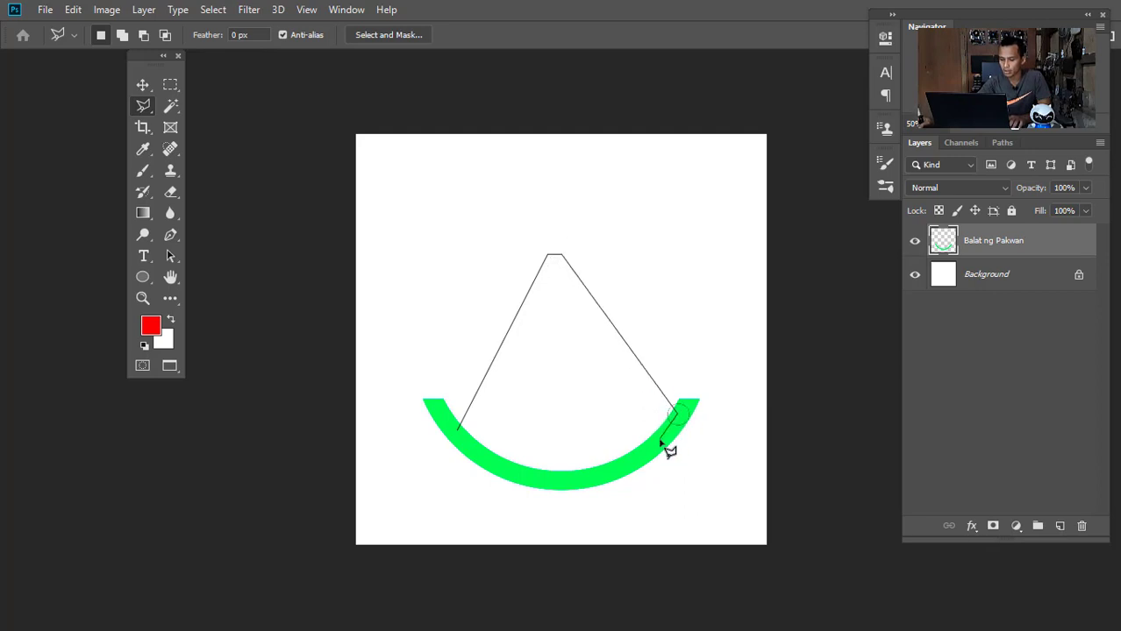
pyautogui.click(659, 441)
pyautogui.click(614, 466)
pyautogui.click(554, 478)
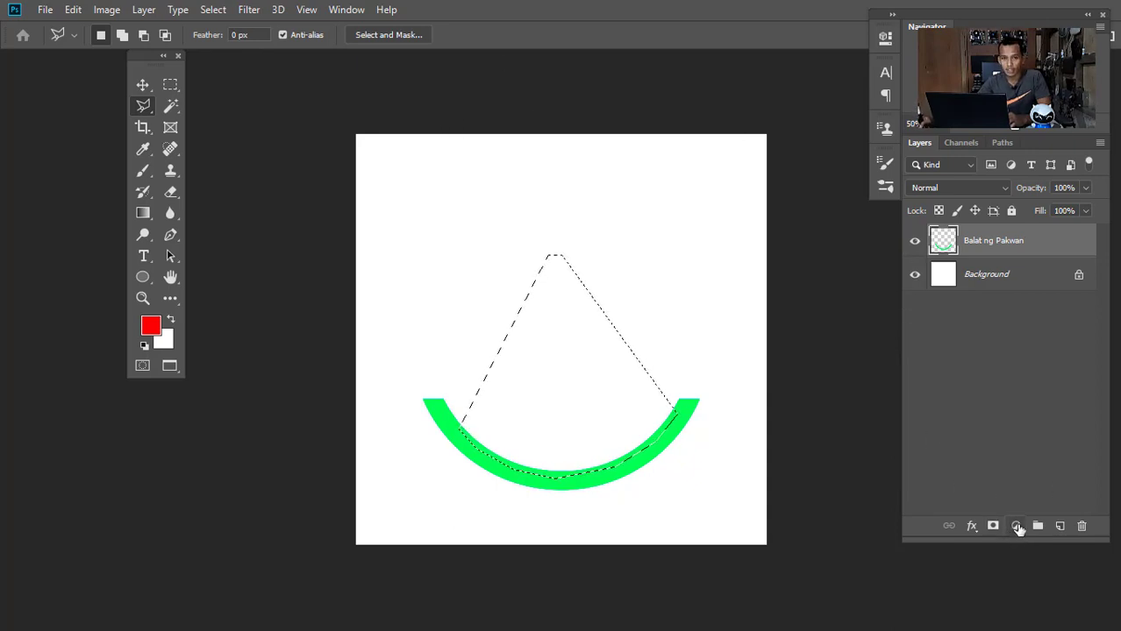
# Step: Fill the wedge-shaped selection with a Solid Color fill layer in pink ff8f8f
pyautogui.click(1015, 526)
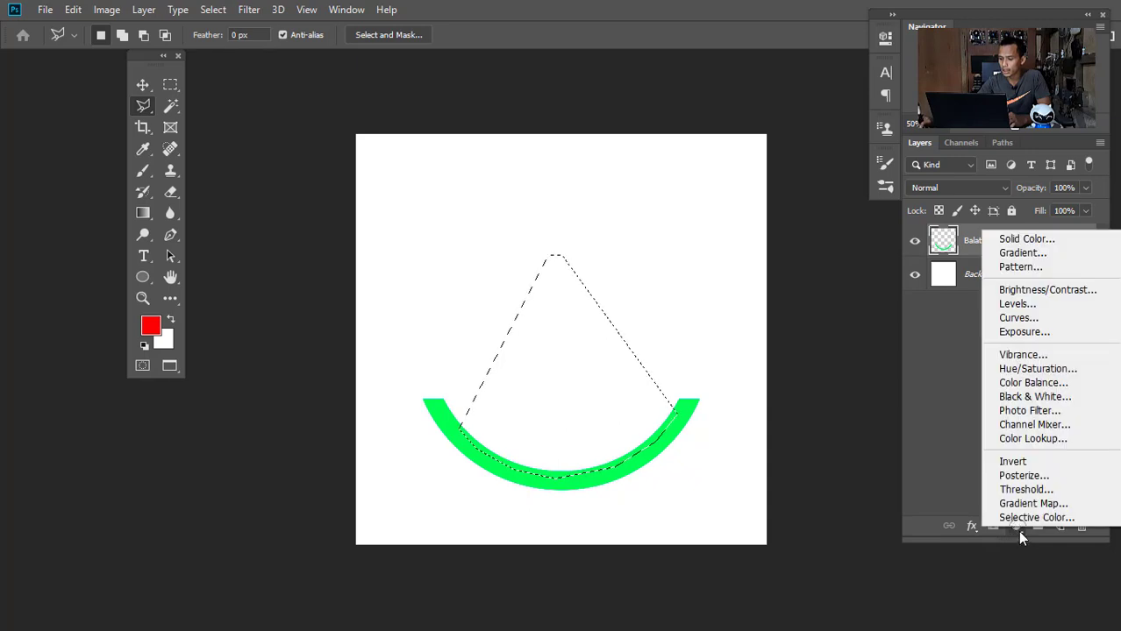
pyautogui.click(1039, 245)
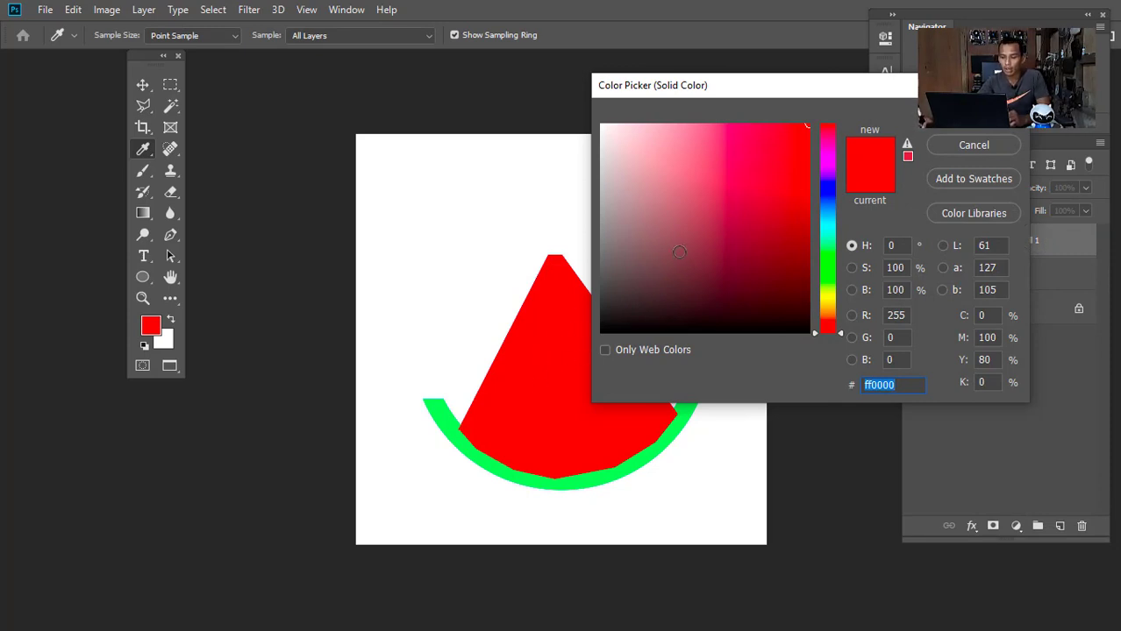
pyautogui.moveTo(707, 132)
pyautogui.mouseDown()
pyautogui.moveTo(683, 115)
pyautogui.moveTo(694, 123)
pyautogui.mouseUp()
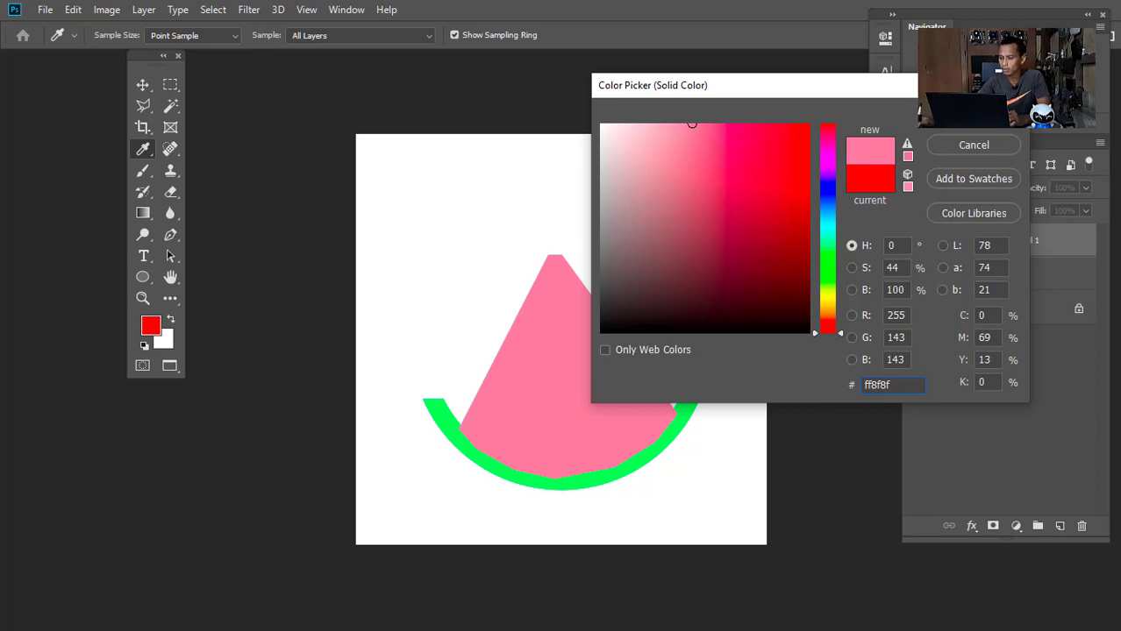
pyautogui.moveTo(799, 104); pyautogui.dragTo(865, 47)
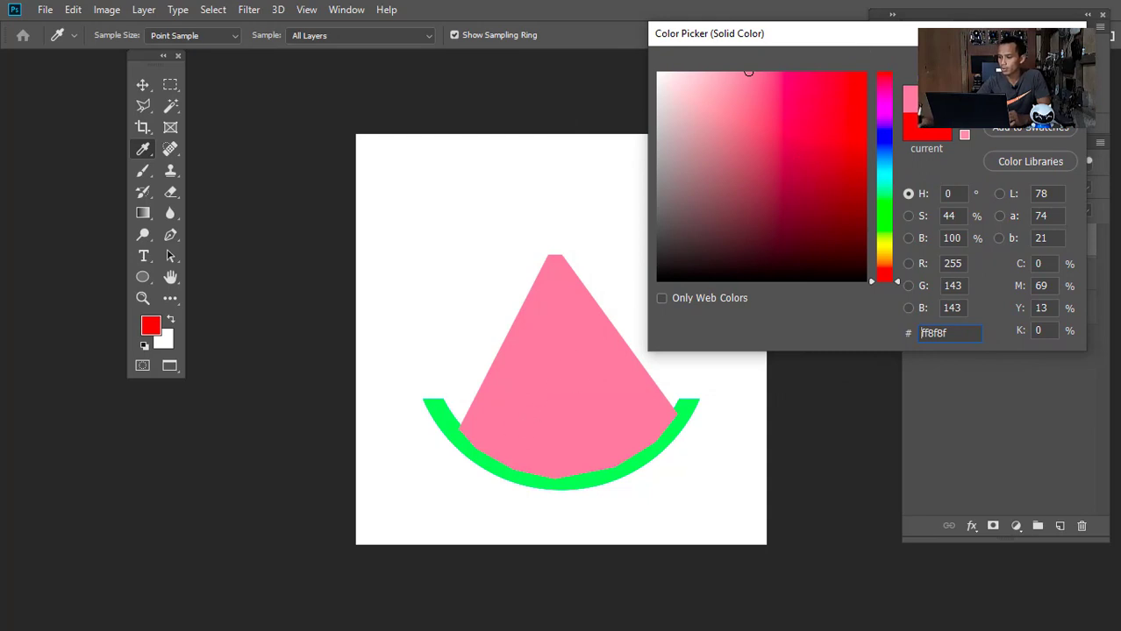
pyautogui.click(1031, 69)
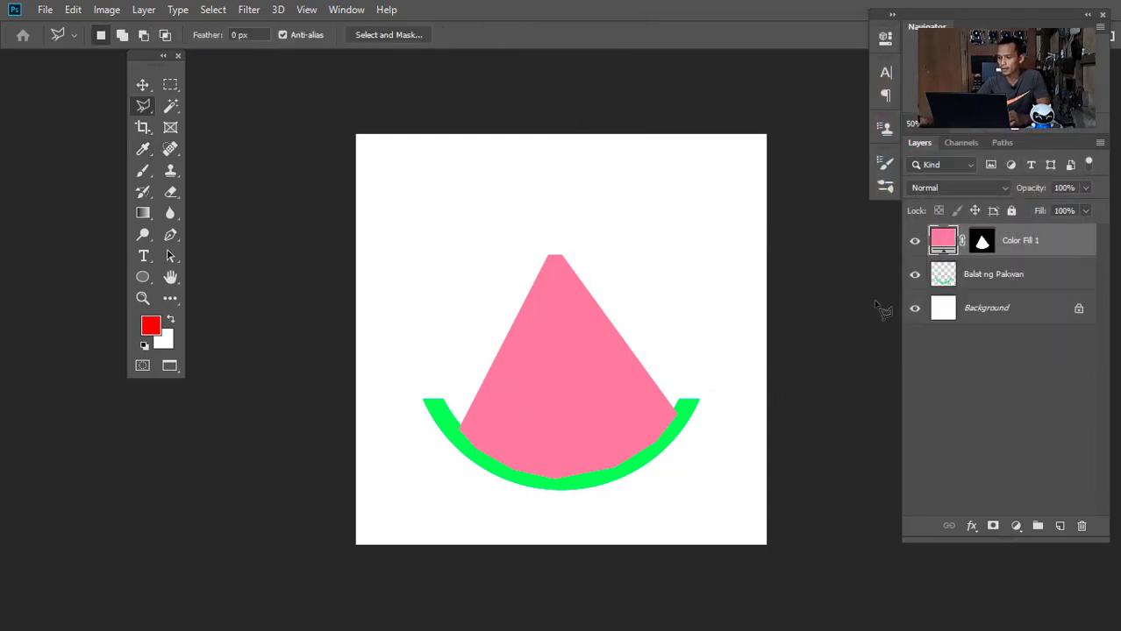
# Step: Rename the Color Fill 1 layer as Laman ng Pakwan and move it beneath the Balat ng Pakwan layer
pyautogui.doubleClick(1020, 242)
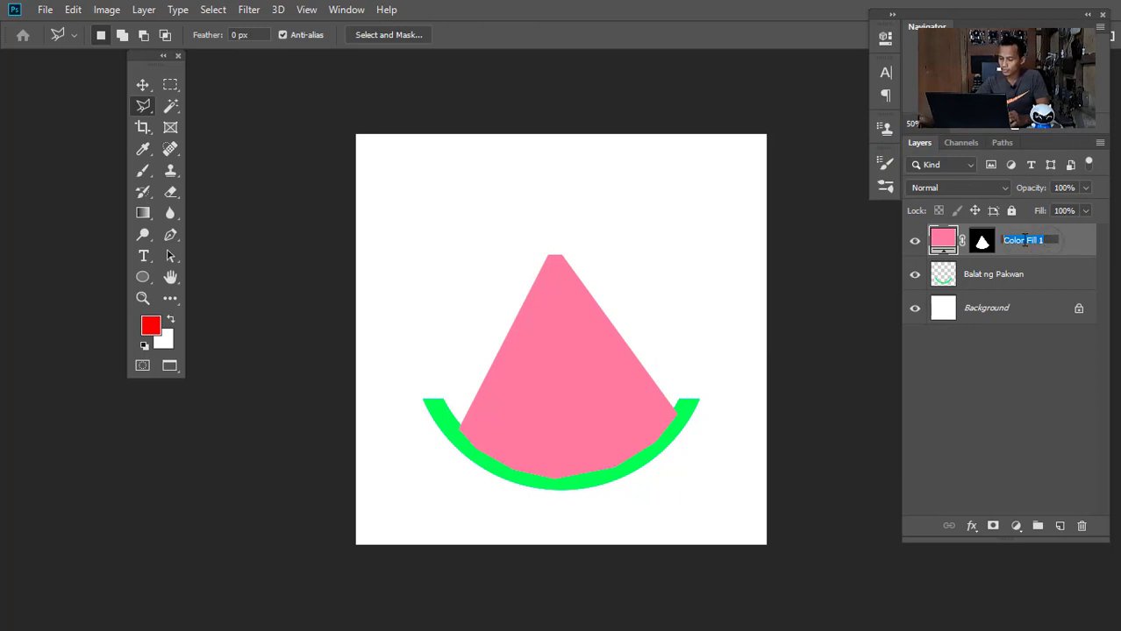
pyautogui.write('Laman ng')
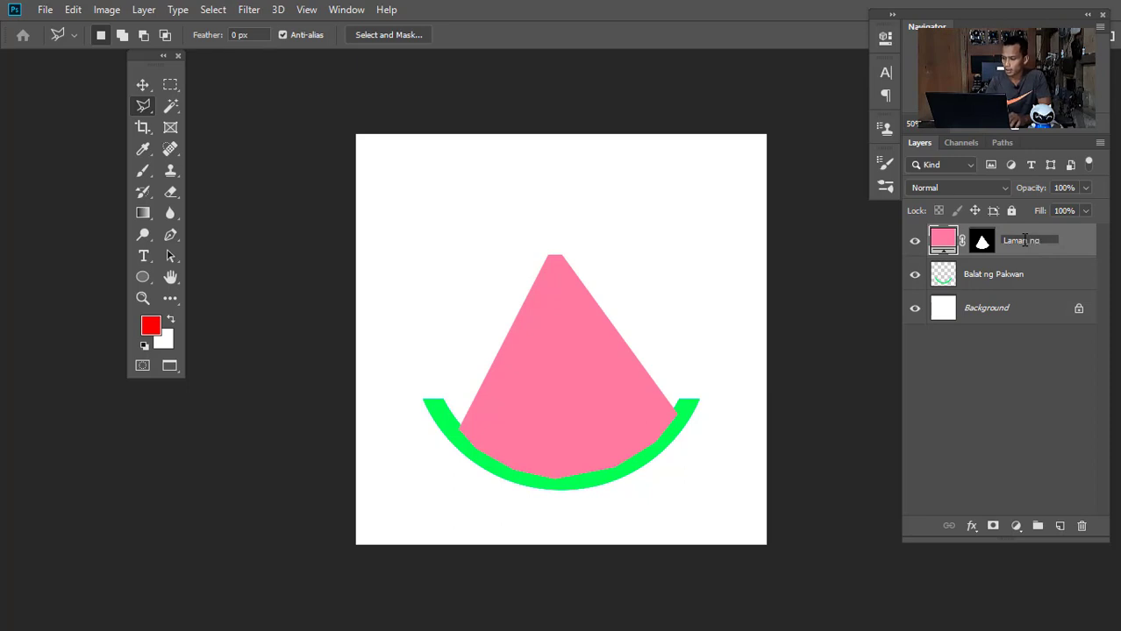
pyautogui.write(' Pakwan')
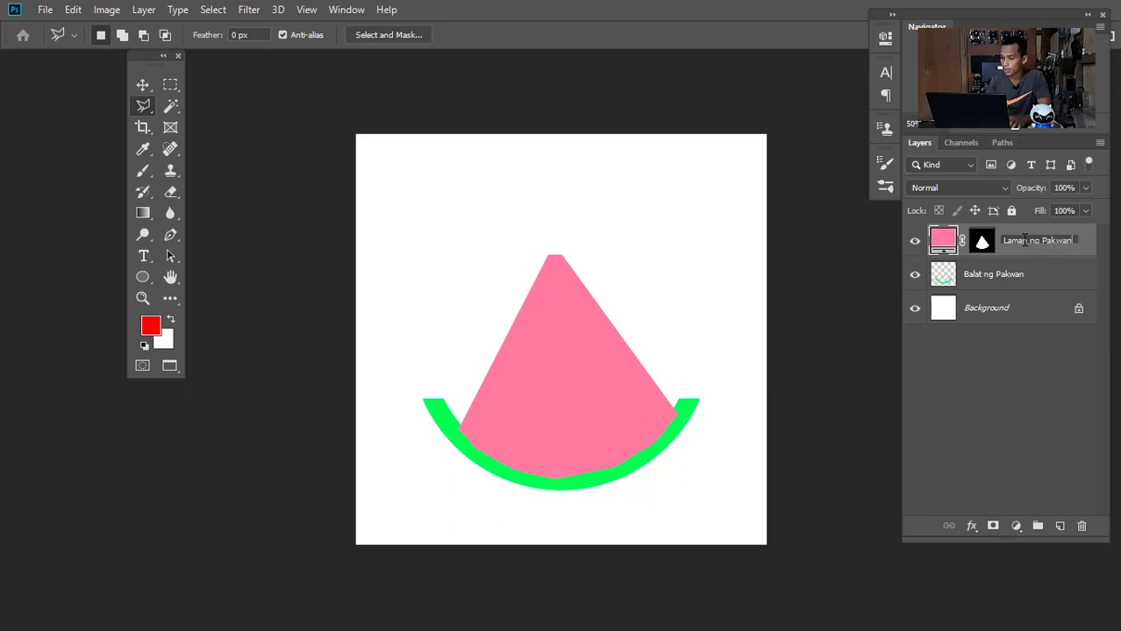
pyautogui.press('Return')
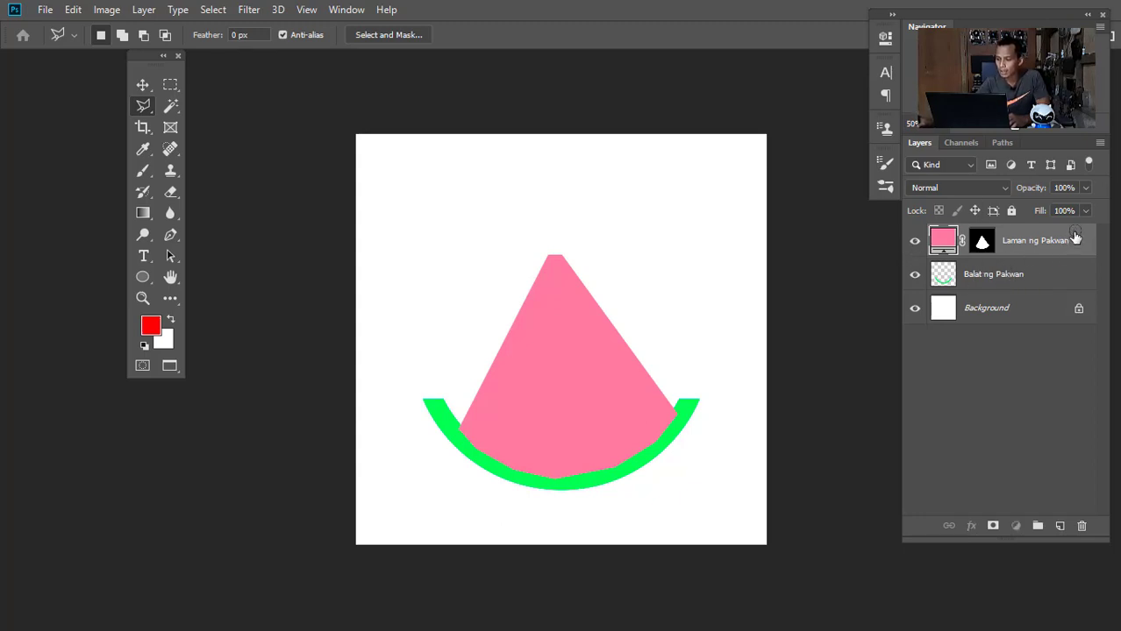
pyautogui.moveTo(1075, 242); pyautogui.dragTo(1066, 281)
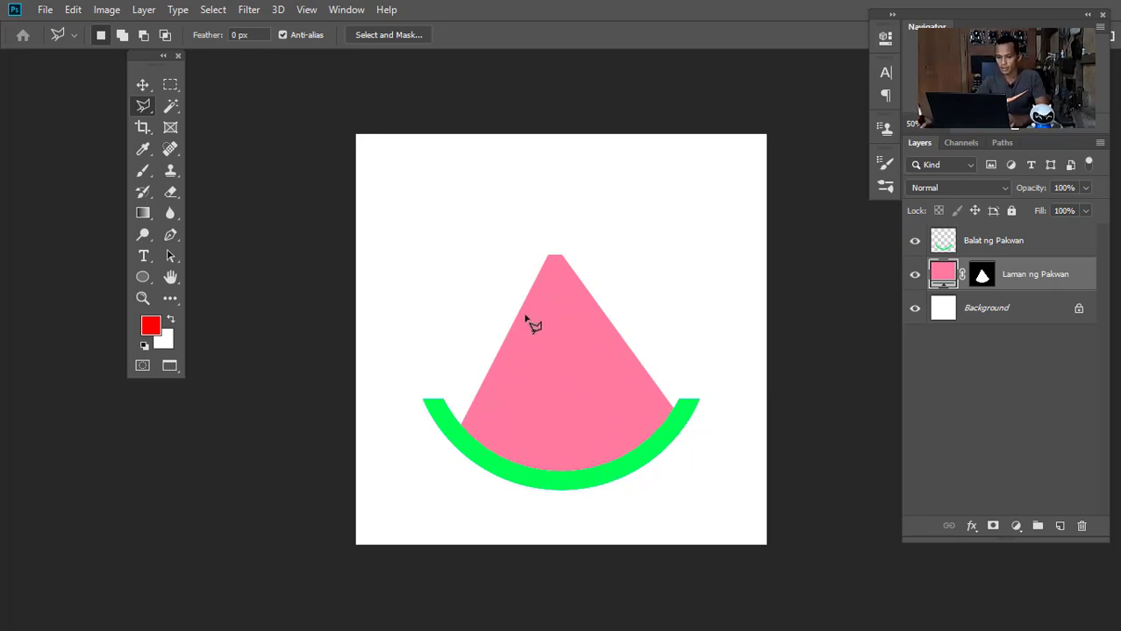
# Step: Examine how both ends of the green rind meet the sides of the pink wedge
pyautogui.press('h')
pyautogui.moveTo(575, 432); pyautogui.dragTo(540, 343)
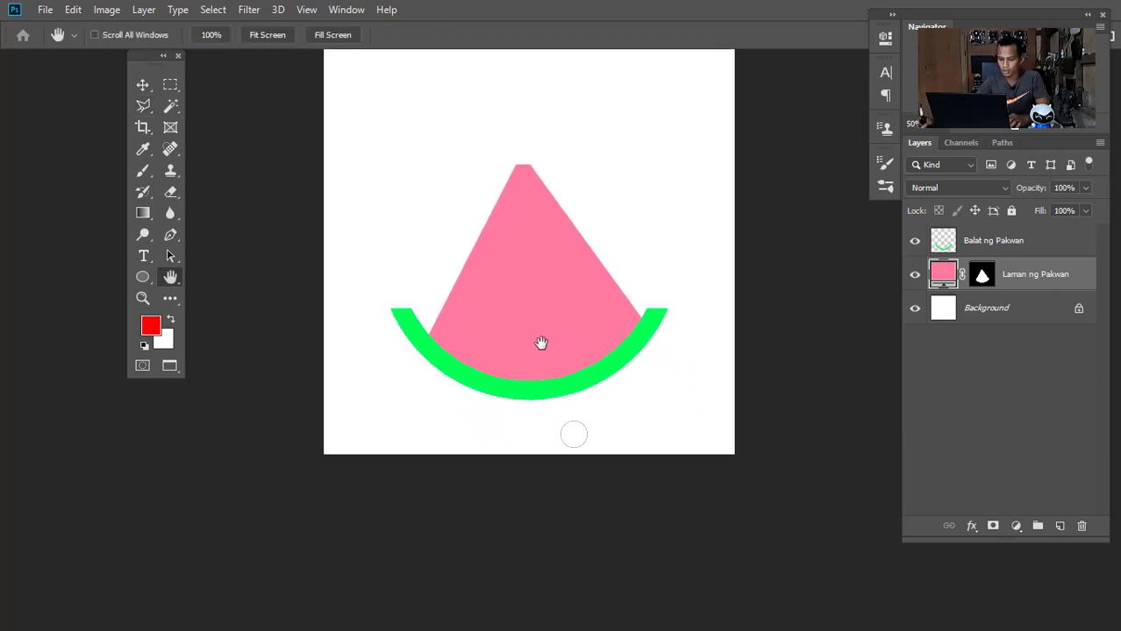
pyautogui.scroll(1, 514, 340)
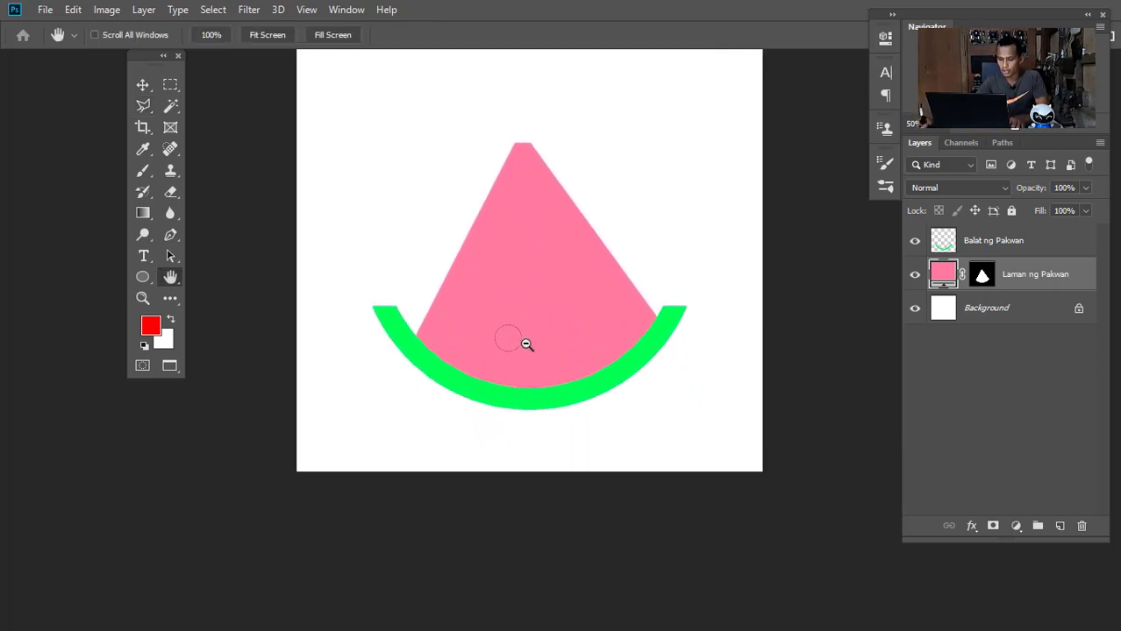
pyautogui.scroll(-2, 538, 346)
pyautogui.scroll(1, 535, 346)
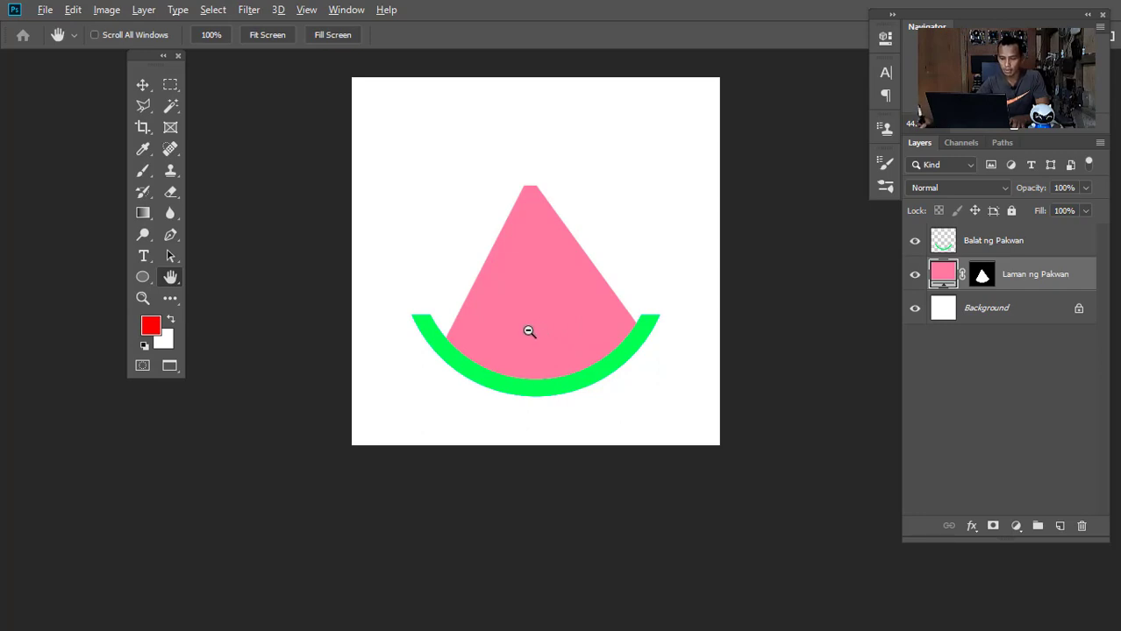
pyautogui.moveTo(529, 331); pyautogui.dragTo(578, 341)
pyautogui.scroll(-2, 585, 344)
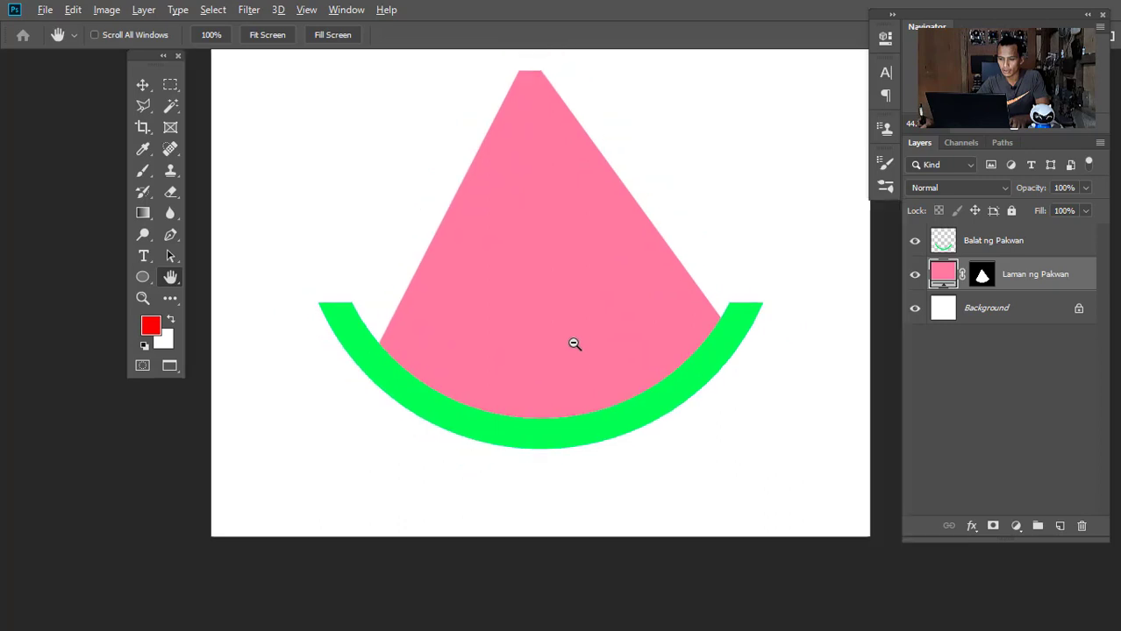
pyautogui.moveTo(560, 235); pyautogui.dragTo(543, 304)
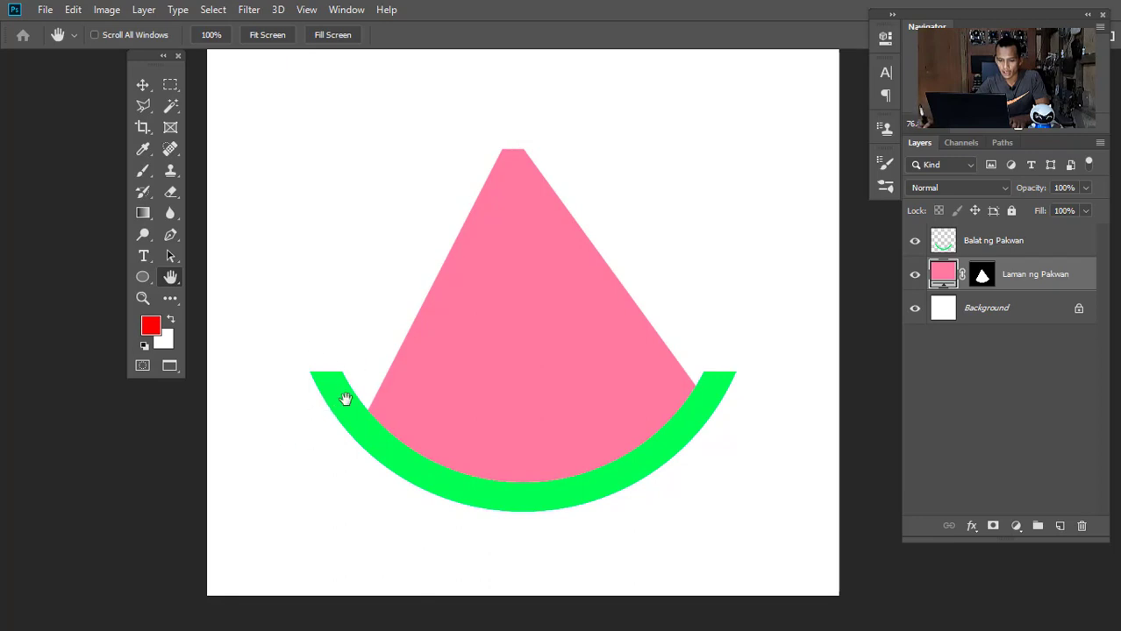
# Step: Circle both protruding rind ends in red with the Brush on a new layer above Balat ng Pakwan, and delete that layer
pyautogui.click(1049, 245)
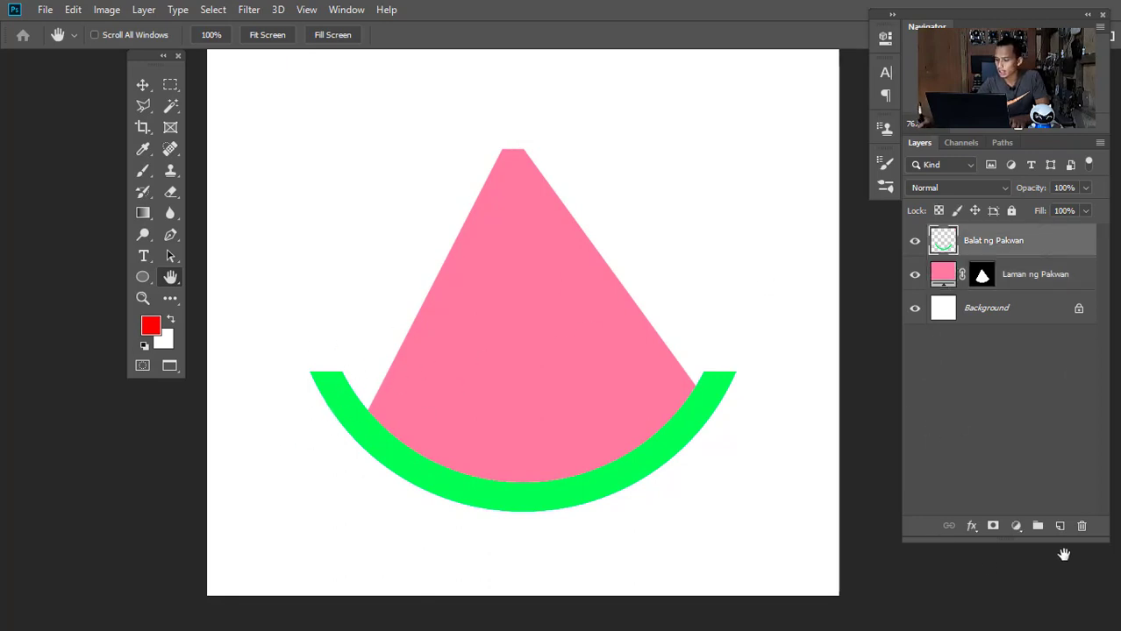
pyautogui.click(1059, 525)
pyautogui.press('b')
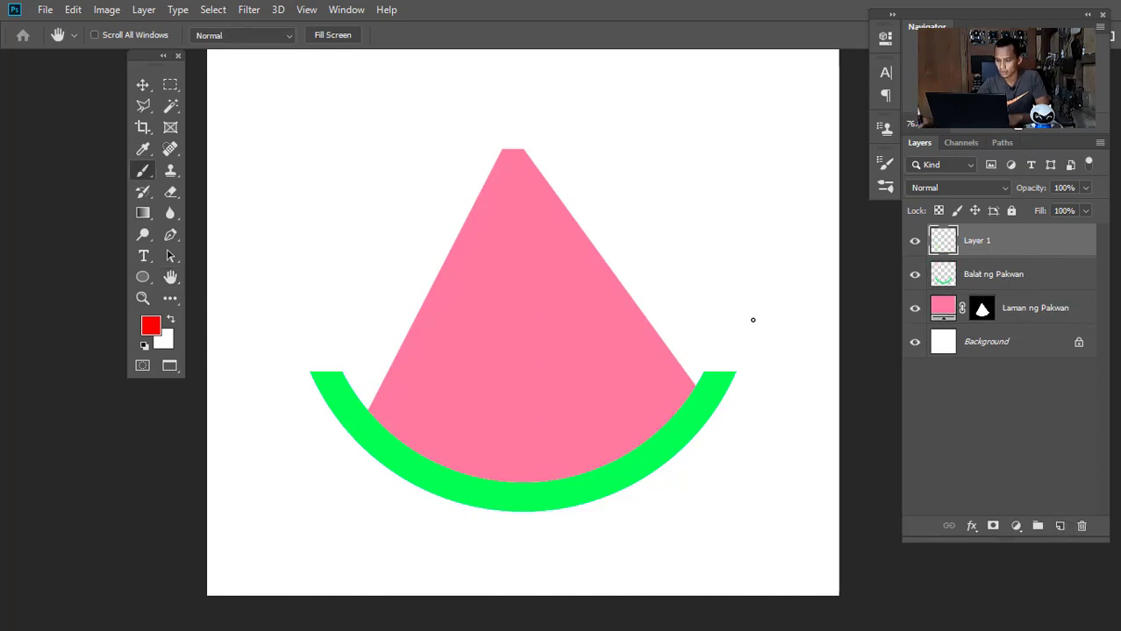
pyautogui.moveTo(341, 332); pyautogui.dragTo(331, 362)
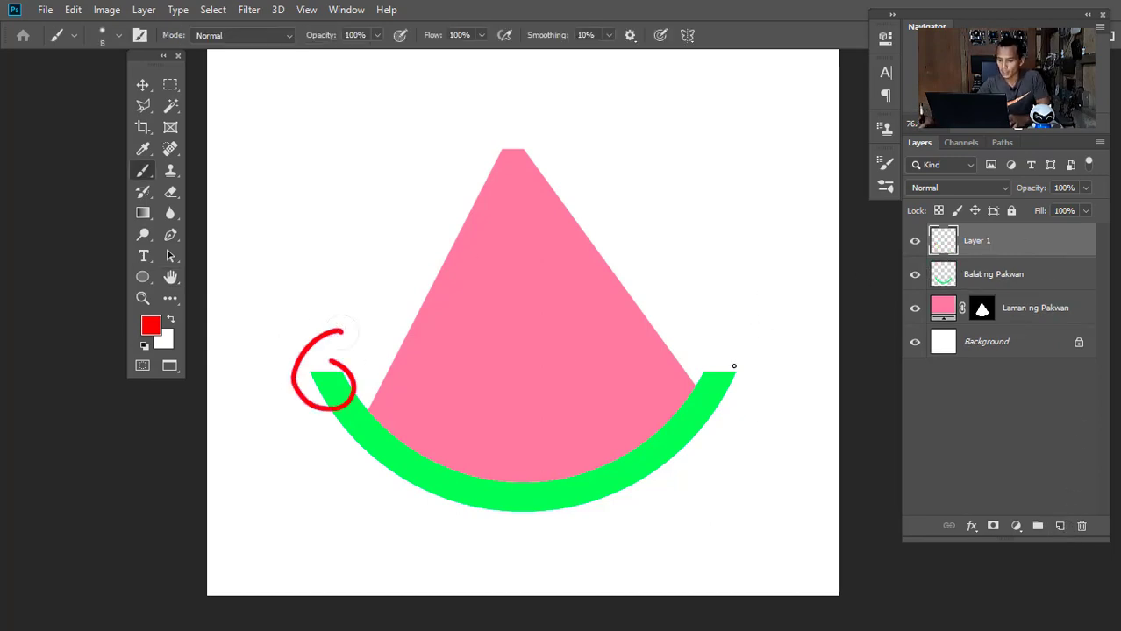
pyautogui.moveTo(750, 355)
pyautogui.mouseDown()
pyautogui.moveTo(700, 419)
pyautogui.moveTo(738, 375)
pyautogui.mouseUp()
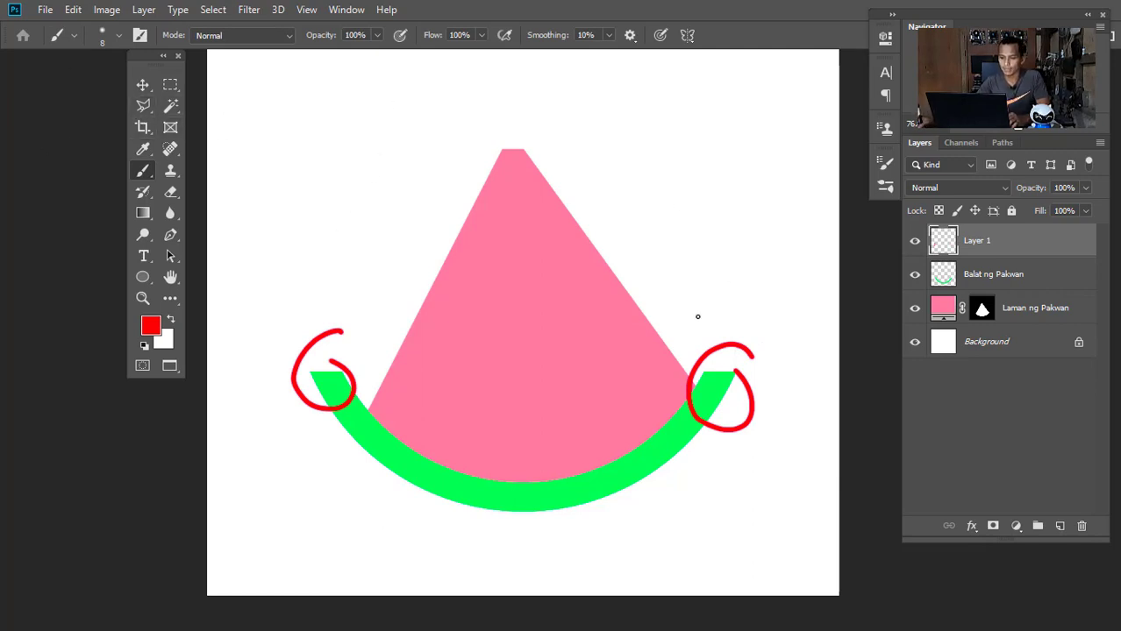
pyautogui.moveTo(1027, 246); pyautogui.dragTo(1081, 525)
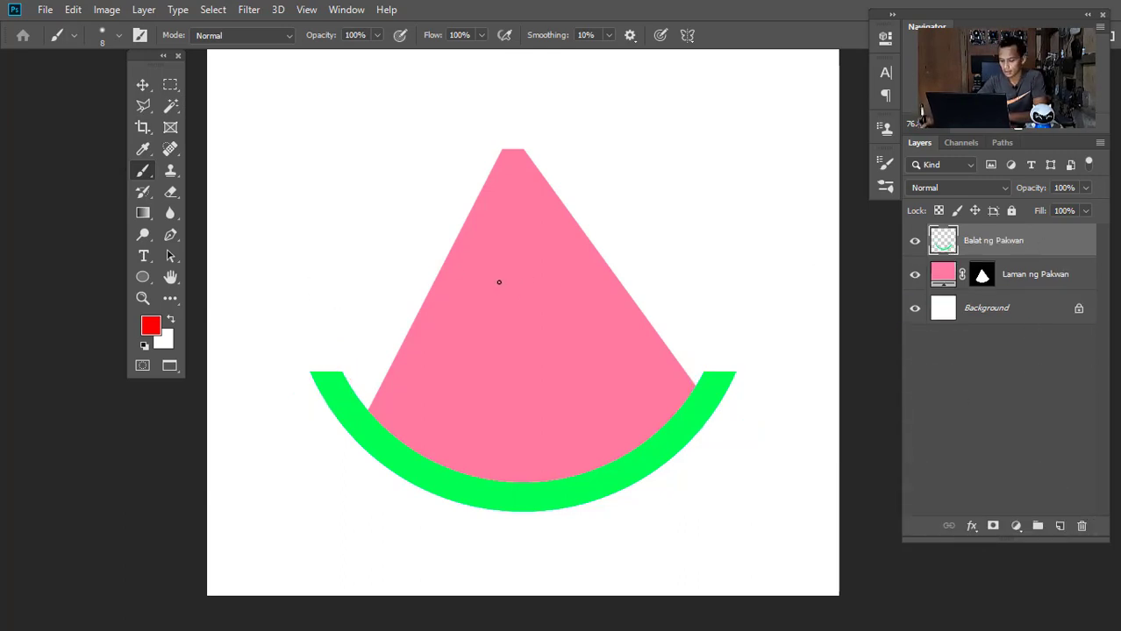
# Step: Cut off the rind's left end on Balat ng Pakwan along the wedge's left edge with the Polygonal Lasso, and deselect
pyautogui.press('l')
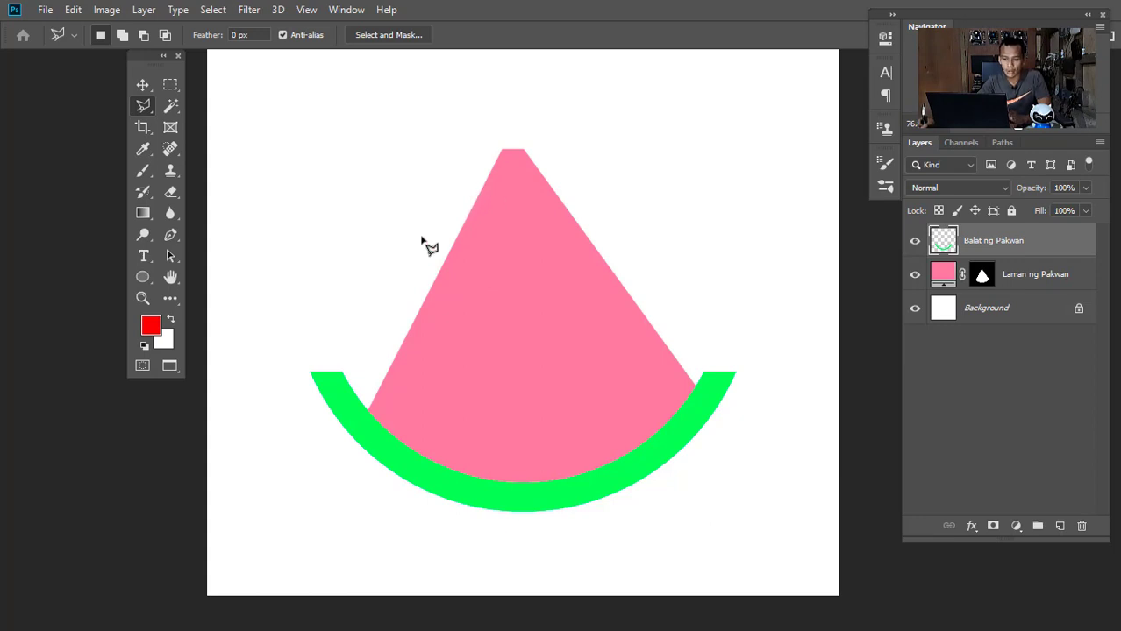
pyautogui.click(503, 151)
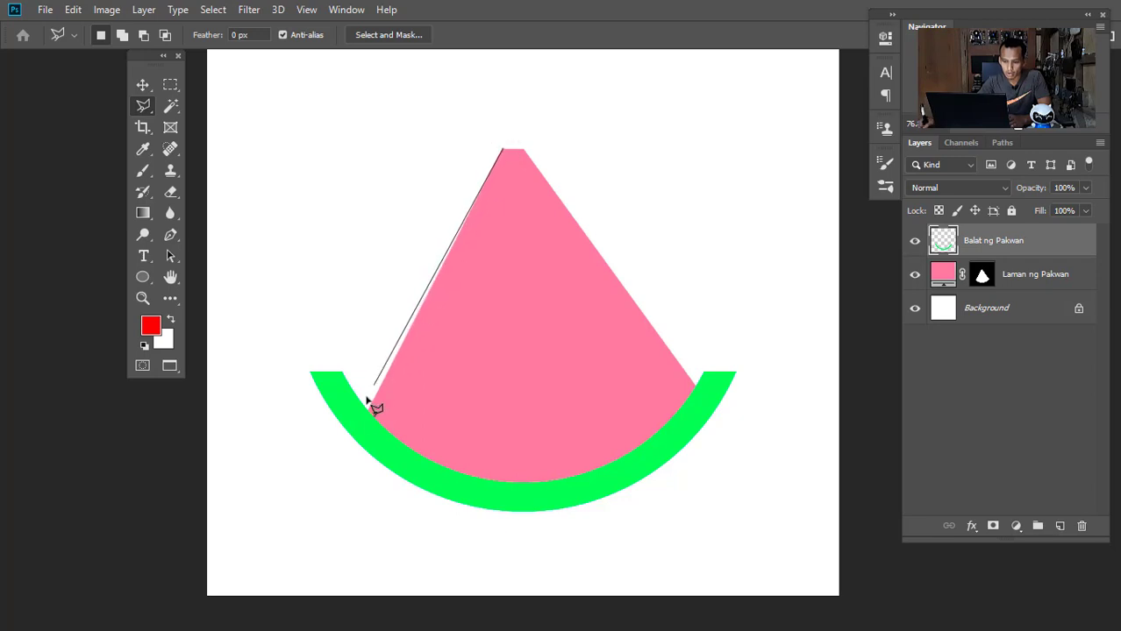
pyautogui.click(331, 474)
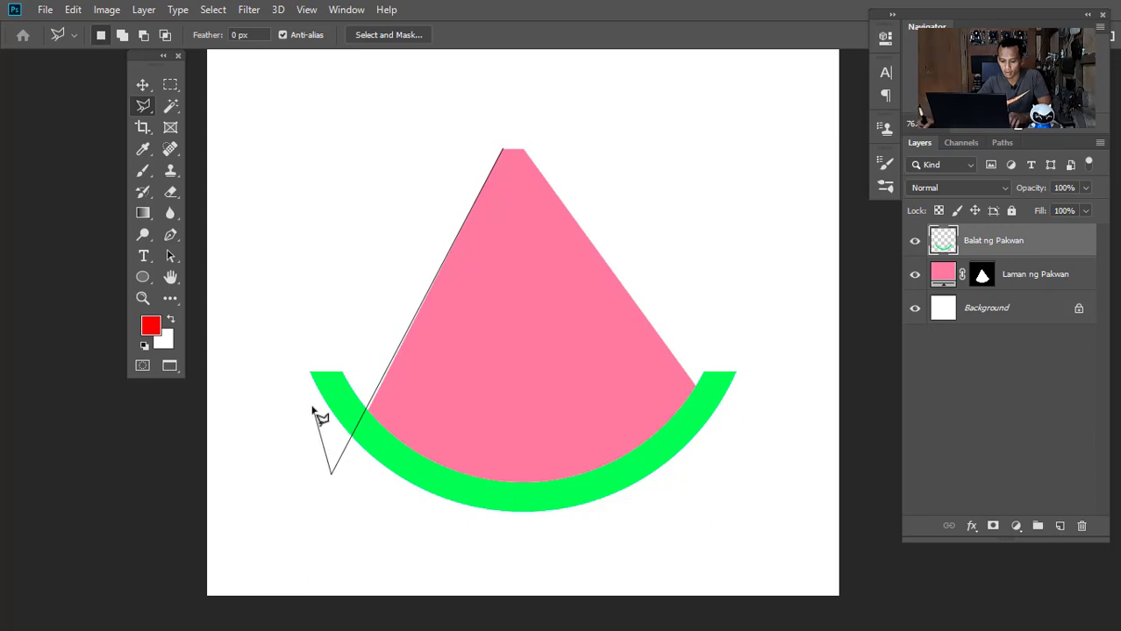
pyautogui.press('BackSpace')
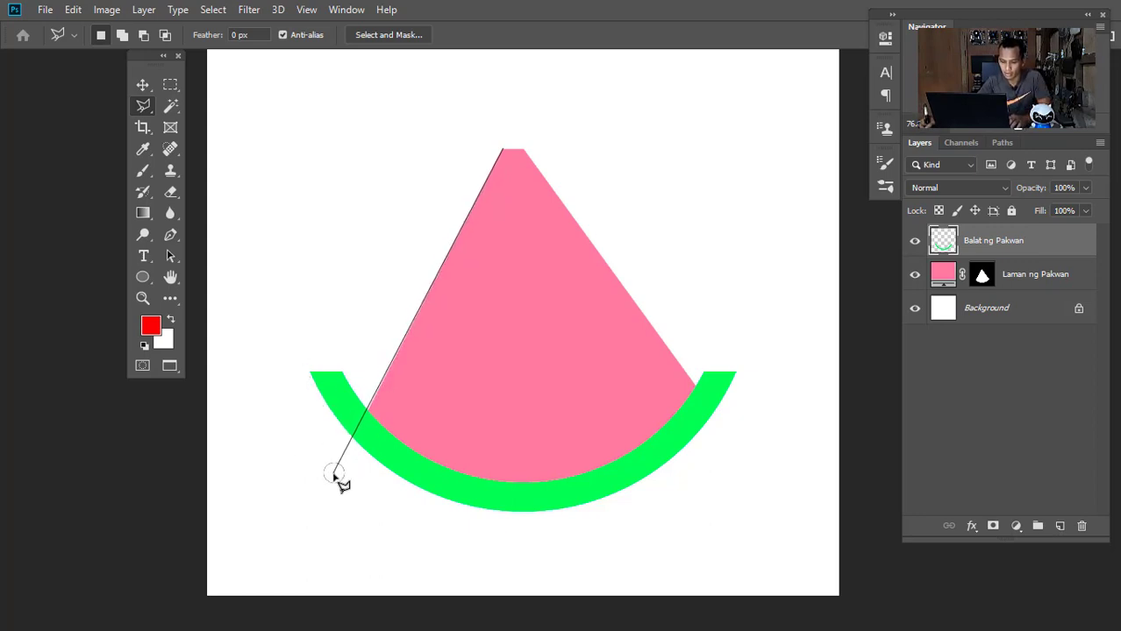
pyautogui.click(333, 473)
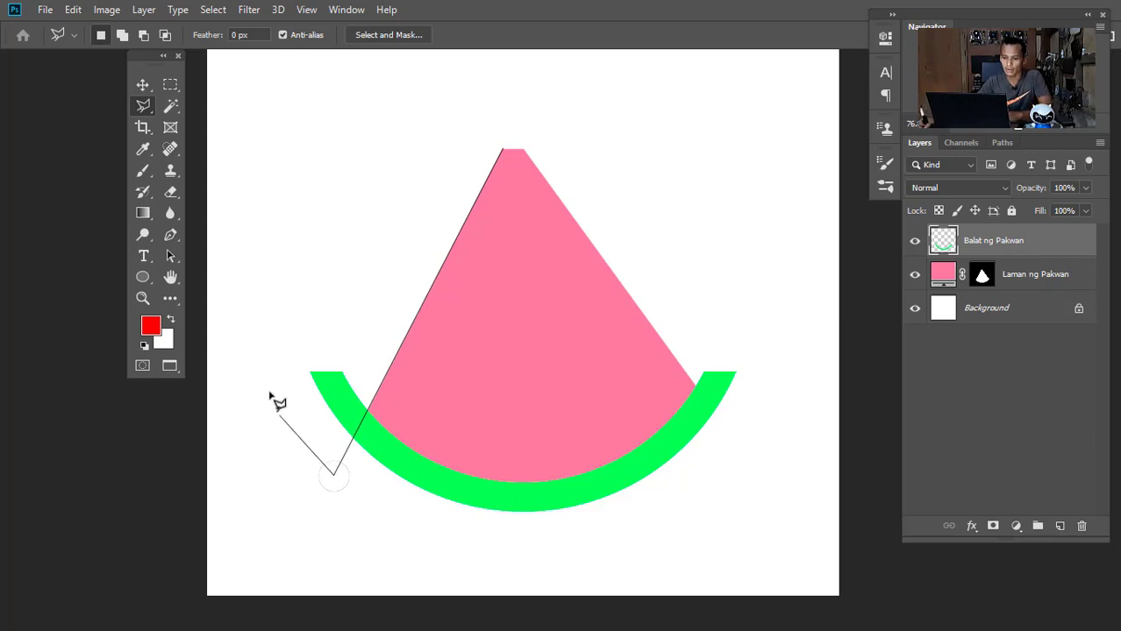
pyautogui.click(270, 353)
pyautogui.click(365, 275)
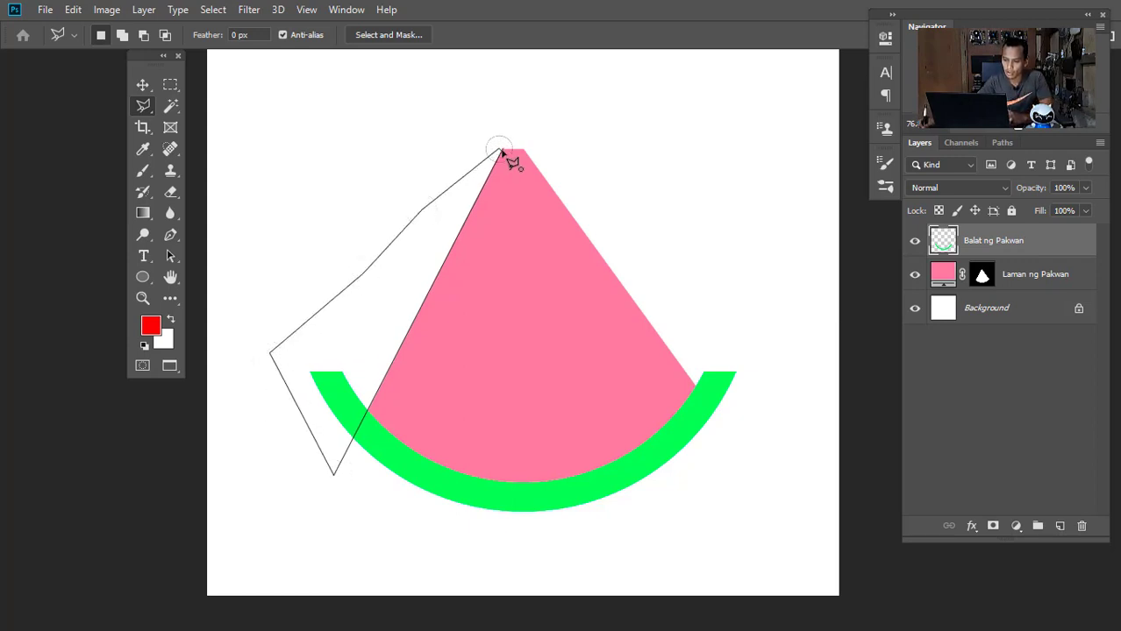
pyautogui.click(499, 151)
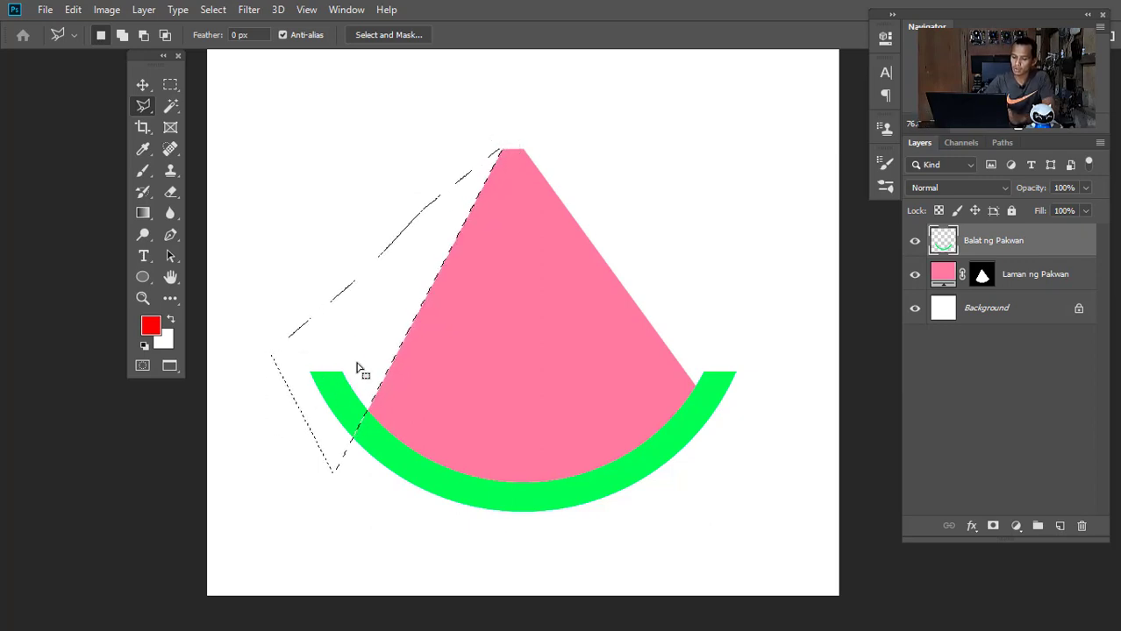
pyautogui.press('Delete')
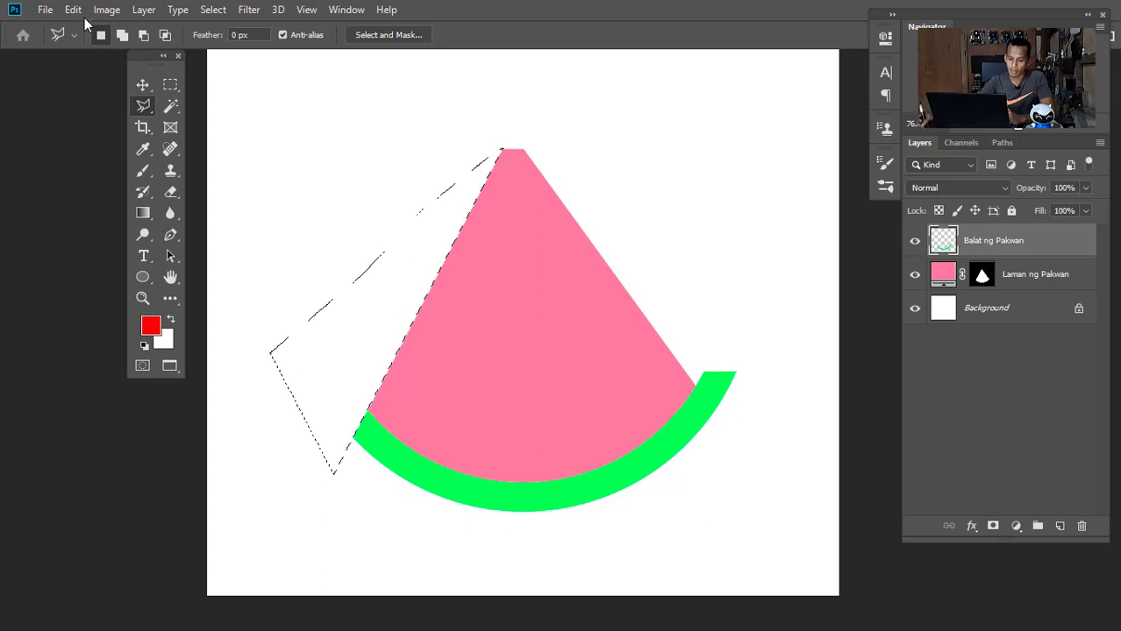
pyautogui.hotkey('ctrl', 'd')
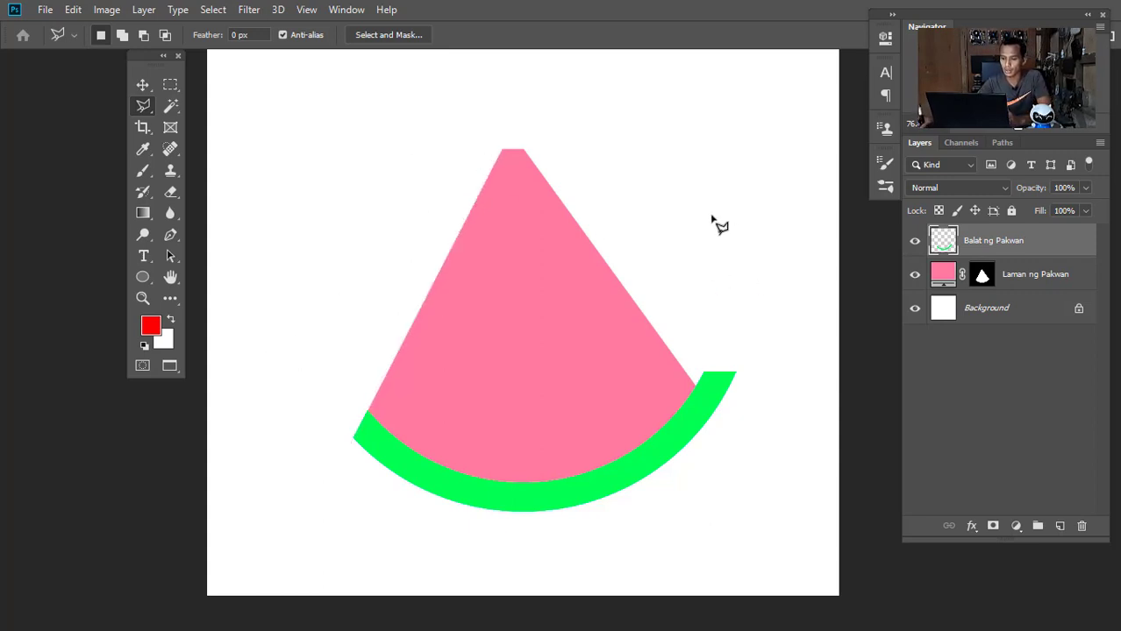
pyautogui.click(667, 342)
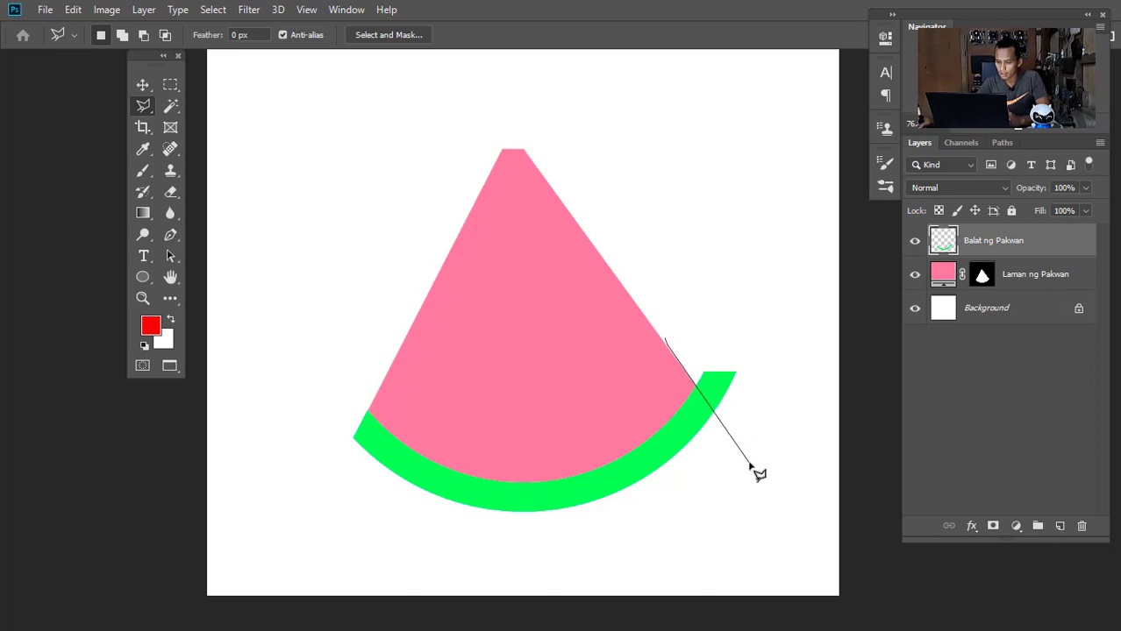
pyautogui.click(754, 462)
pyautogui.click(813, 419)
pyautogui.click(826, 303)
pyautogui.click(682, 272)
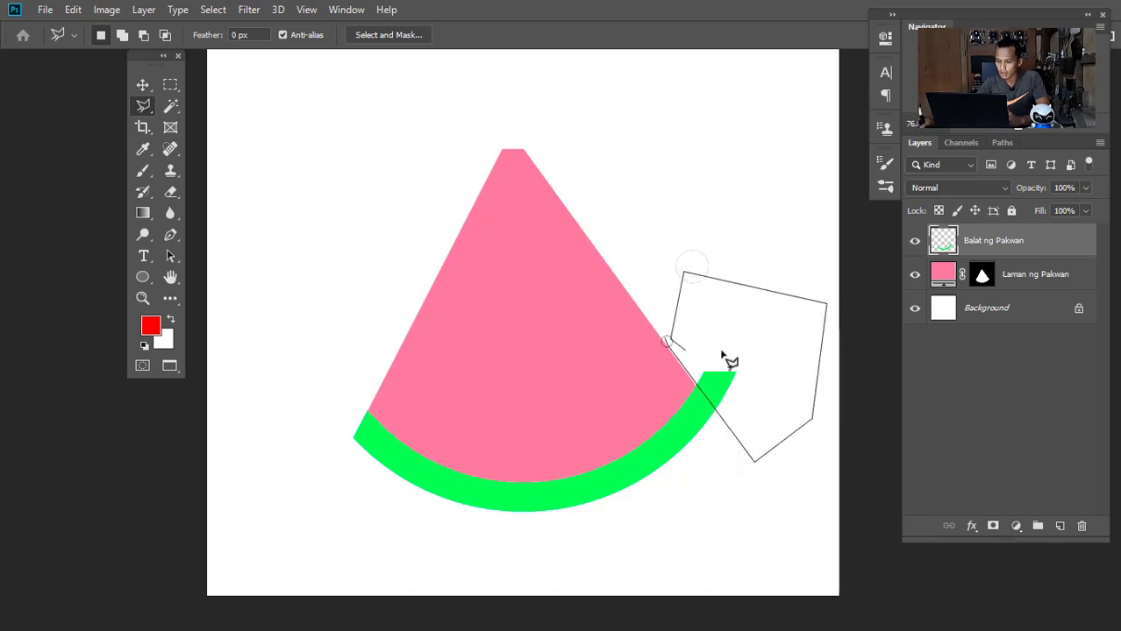
pyautogui.click(671, 342)
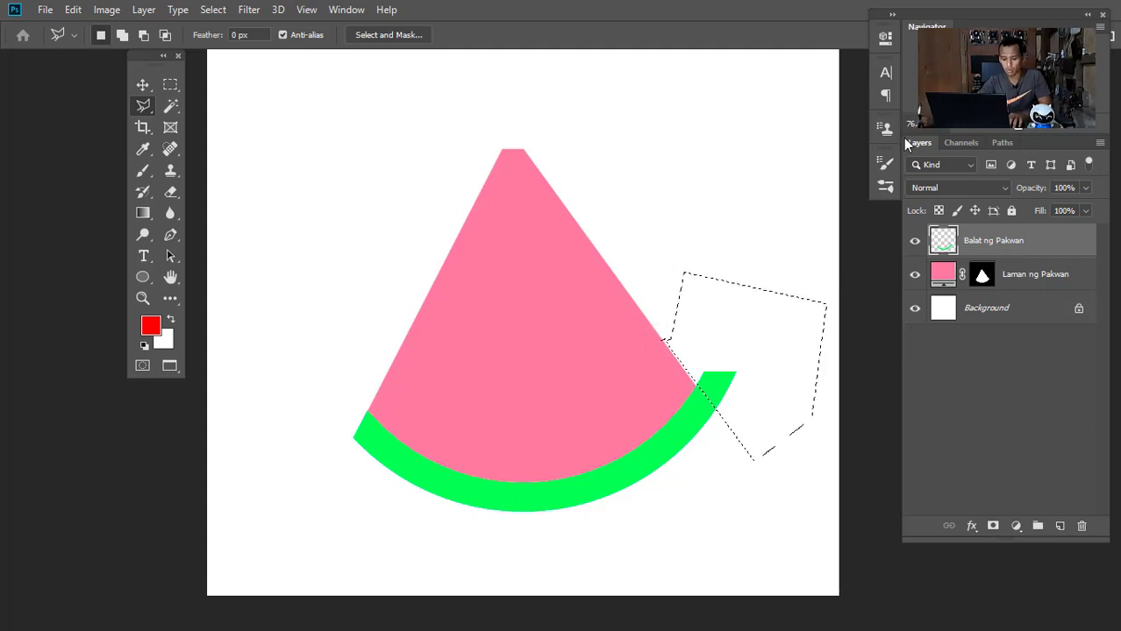
pyautogui.hotkey('ctrl', 'd')
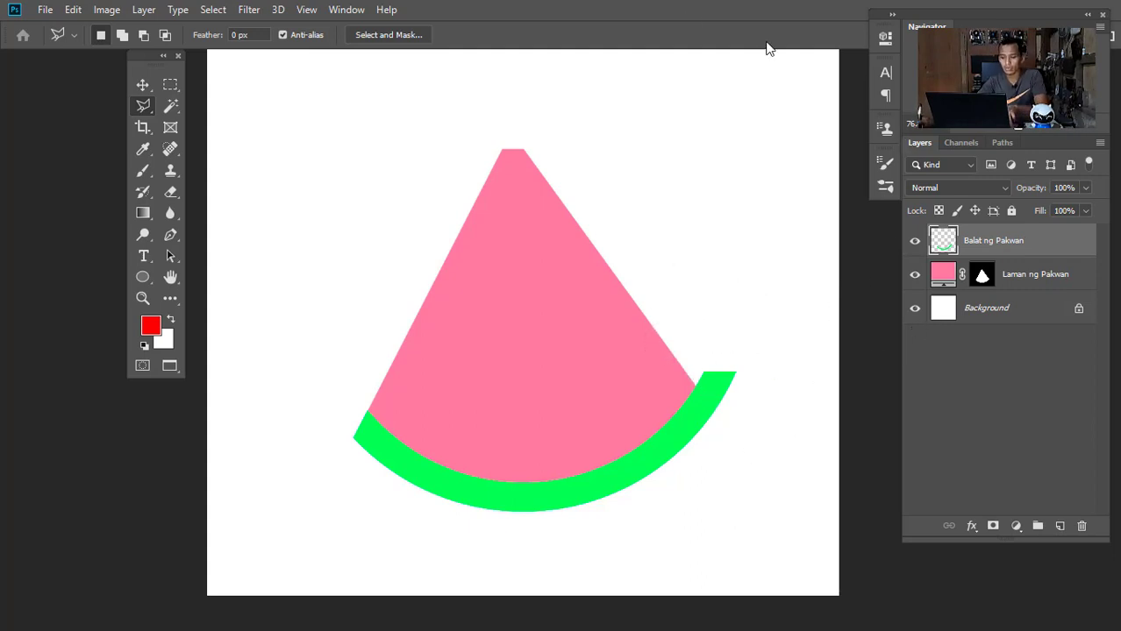
pyautogui.click(524, 147)
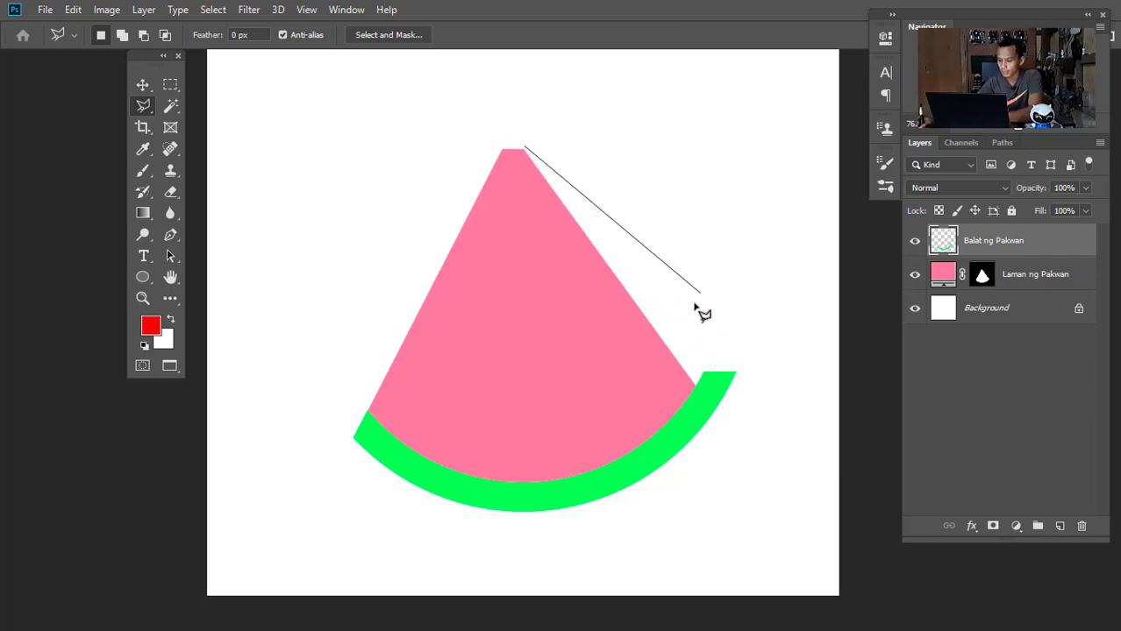
pyautogui.press('Escape')
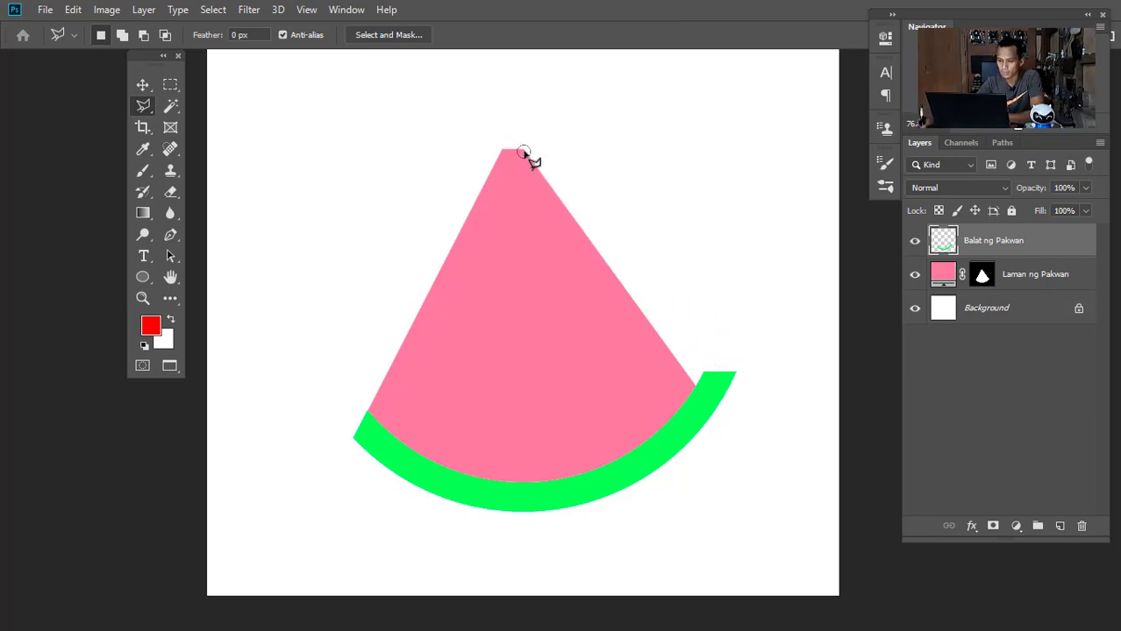
# Step: Cut off the rind's right end on Balat ng Pakwan along the wedge's right edge with the Polygonal Lasso, and deselect
pyautogui.click(525, 151)
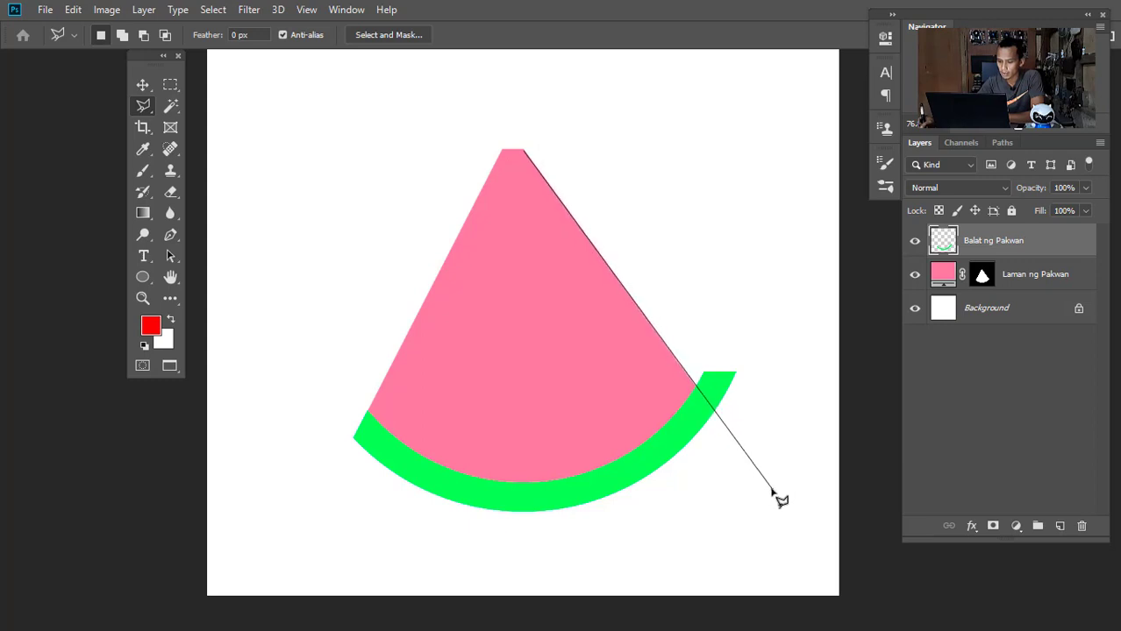
pyautogui.click(773, 489)
pyautogui.click(820, 413)
pyautogui.click(783, 283)
pyautogui.press('BackSpace')
pyautogui.press('BackSpace')
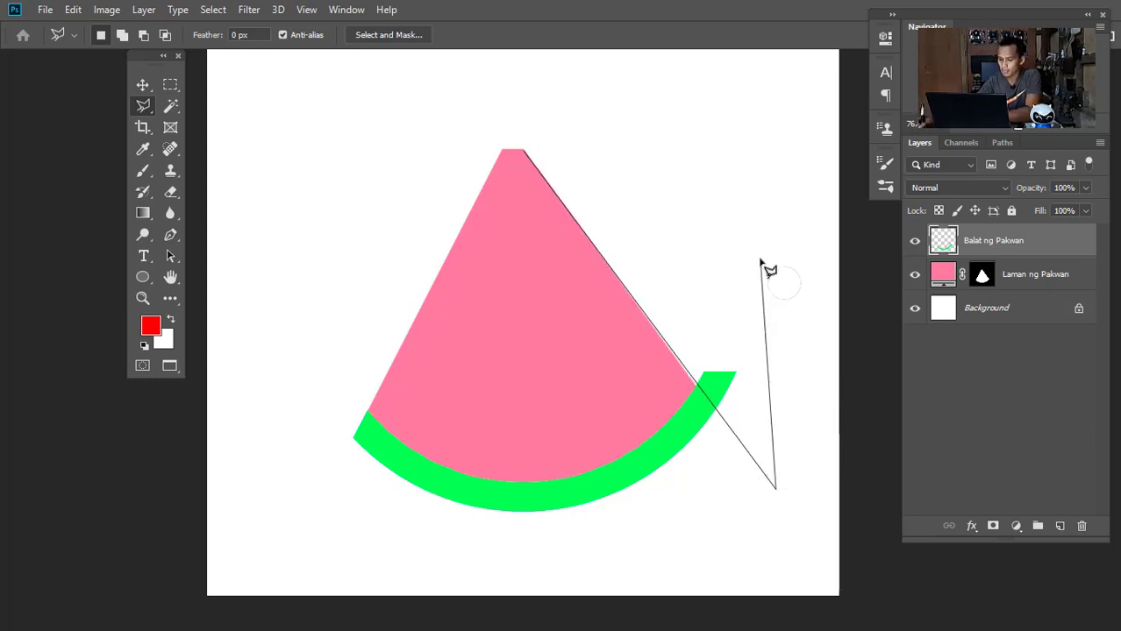
pyautogui.press('BackSpace')
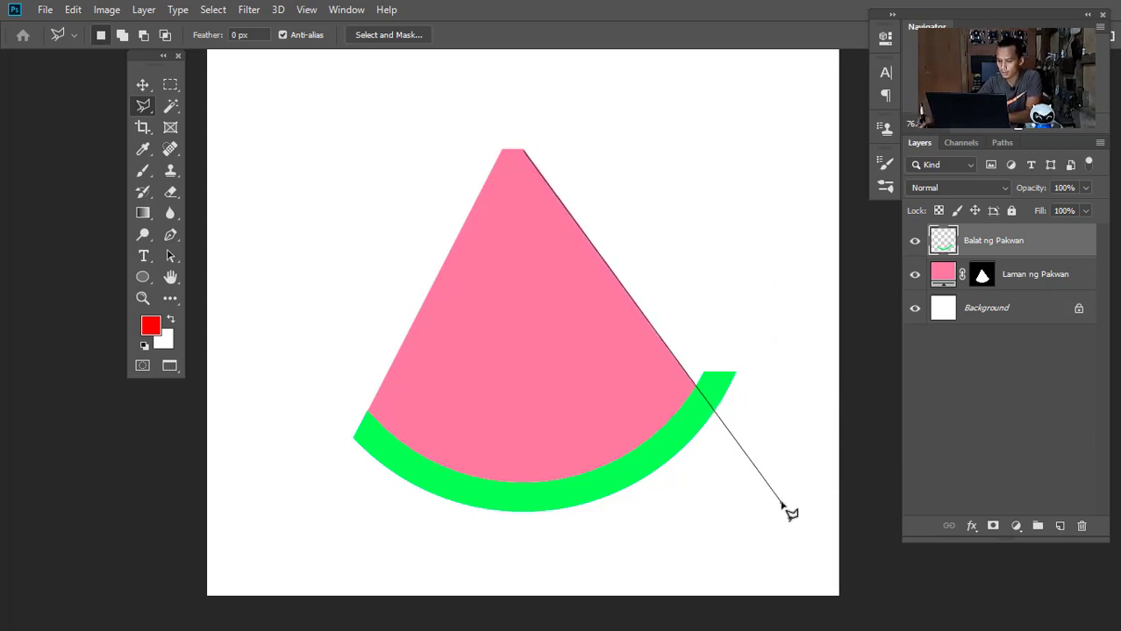
pyautogui.click(823, 359)
pyautogui.click(763, 217)
pyautogui.click(633, 94)
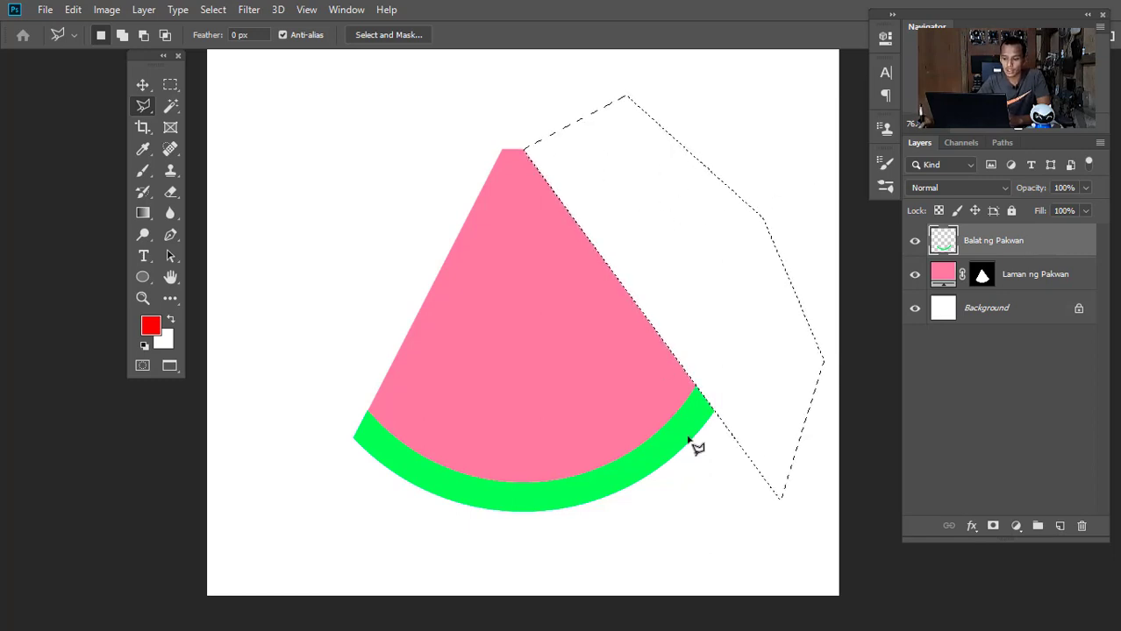
pyautogui.click(1051, 279)
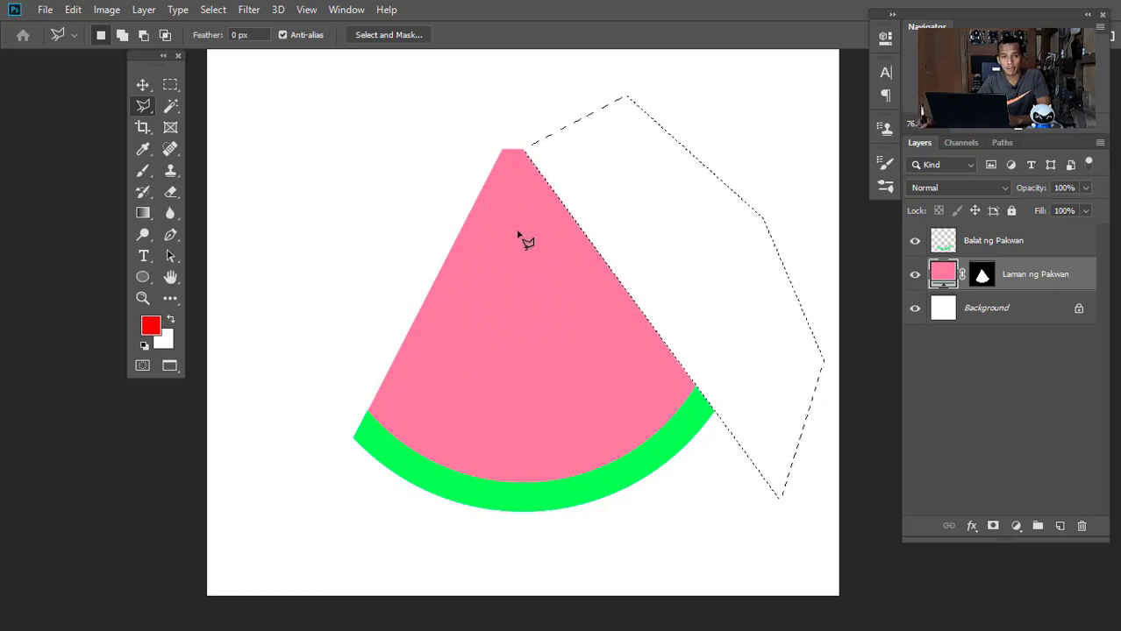
pyautogui.click(1037, 247)
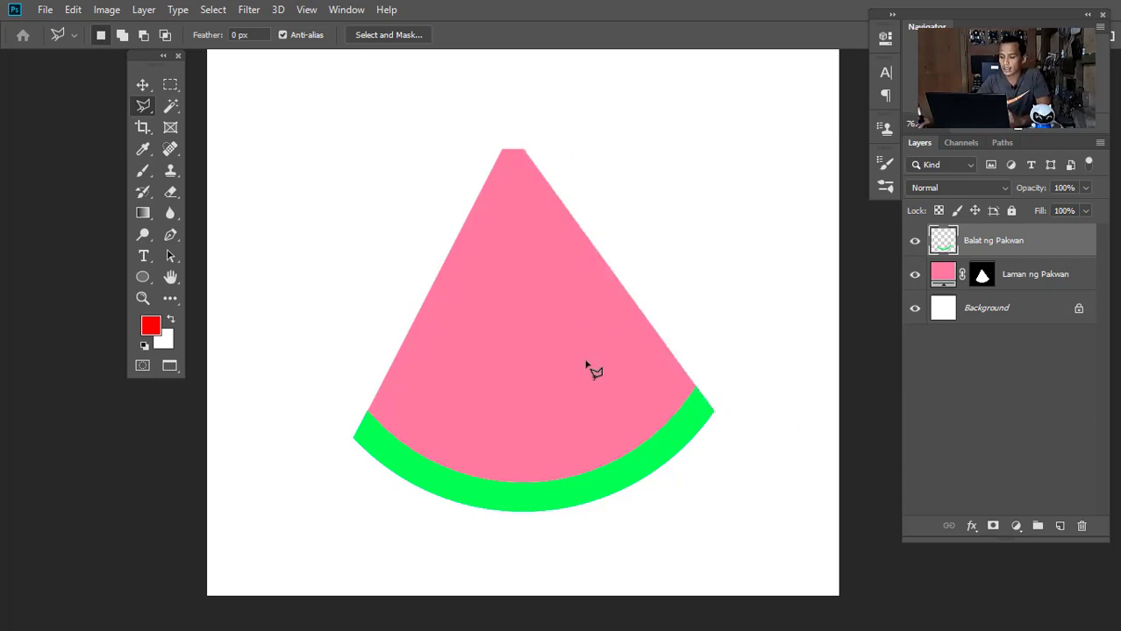
pyautogui.press('space')
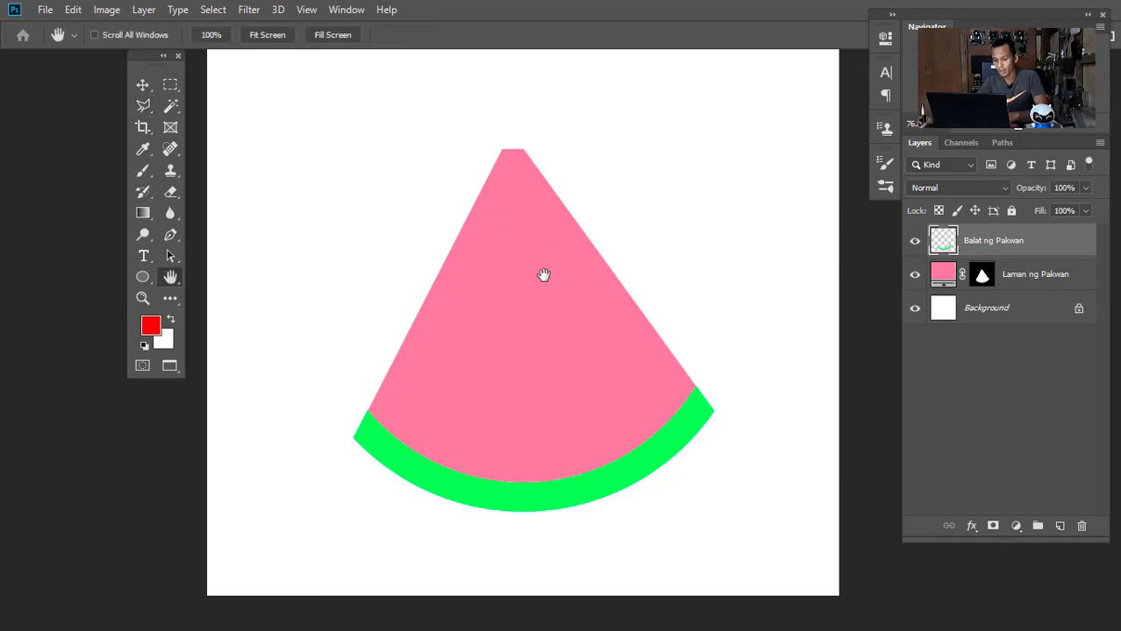
pyautogui.moveTo(634, 354); pyautogui.dragTo(513, 463)
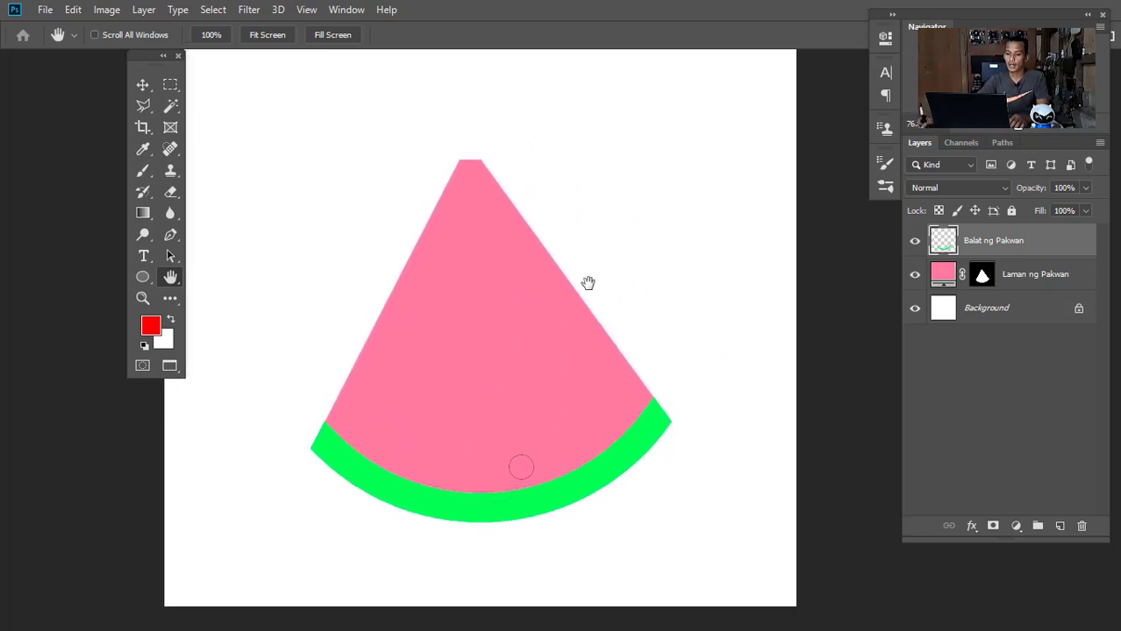
pyautogui.moveTo(593, 256); pyautogui.dragTo(570, 331)
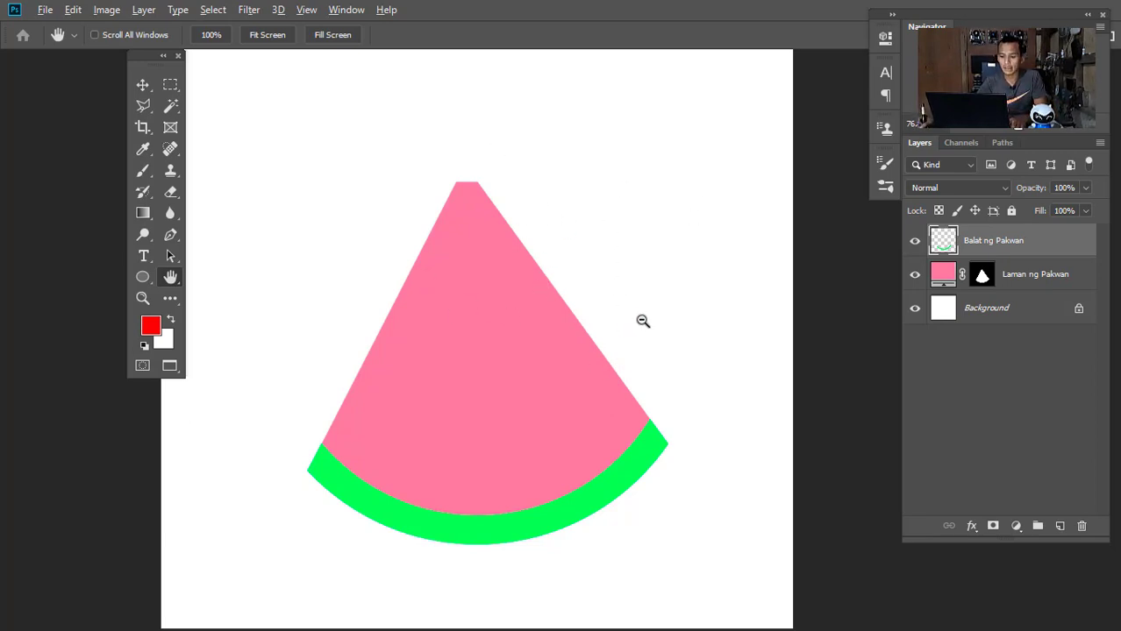
pyautogui.moveTo(635, 327); pyautogui.dragTo(589, 329)
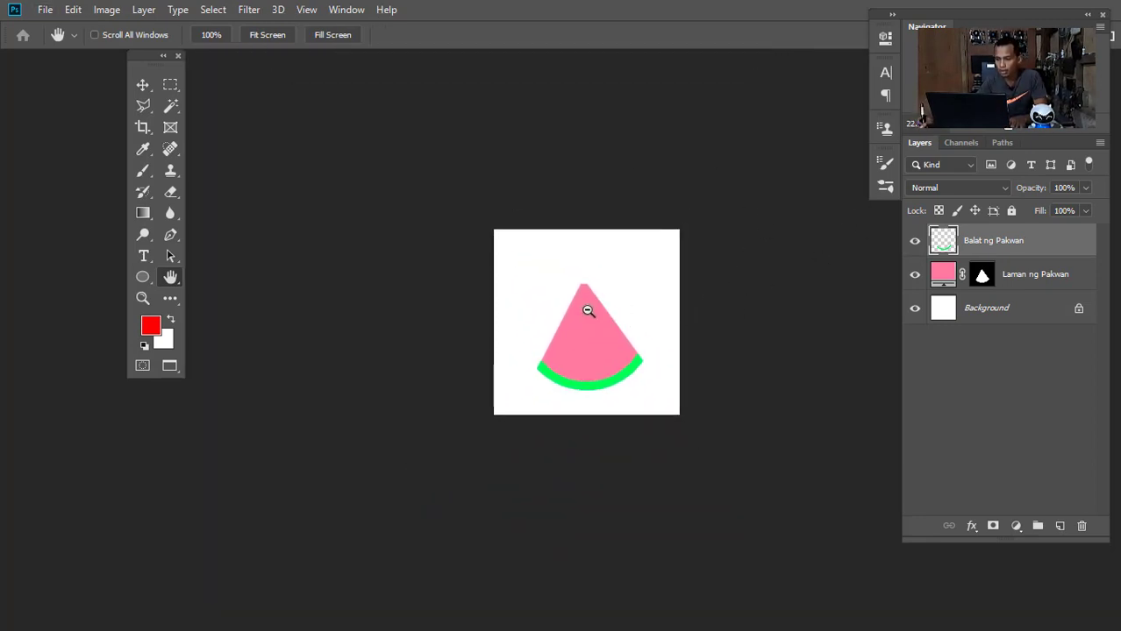
pyautogui.moveTo(588, 321); pyautogui.dragTo(655, 325)
pyautogui.moveTo(719, 361); pyautogui.dragTo(651, 338)
pyautogui.moveTo(473, 352); pyautogui.dragTo(510, 352)
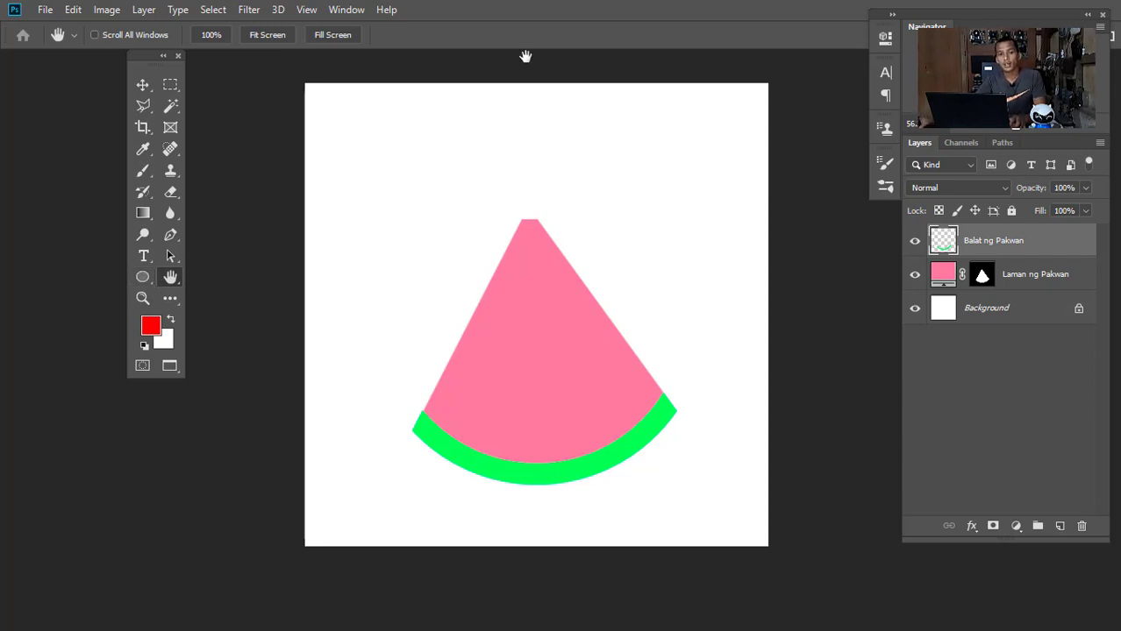
# Step: Activate the Custom Shape tool and append the All set to the available custom shapes
pyautogui.click(141, 276)
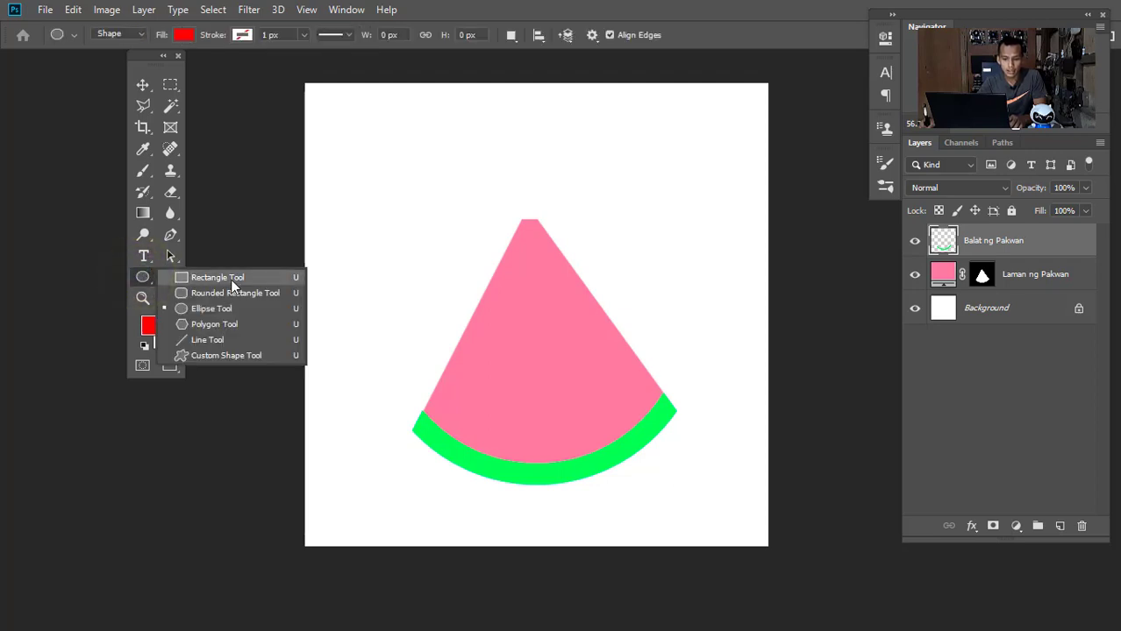
pyautogui.click(254, 355)
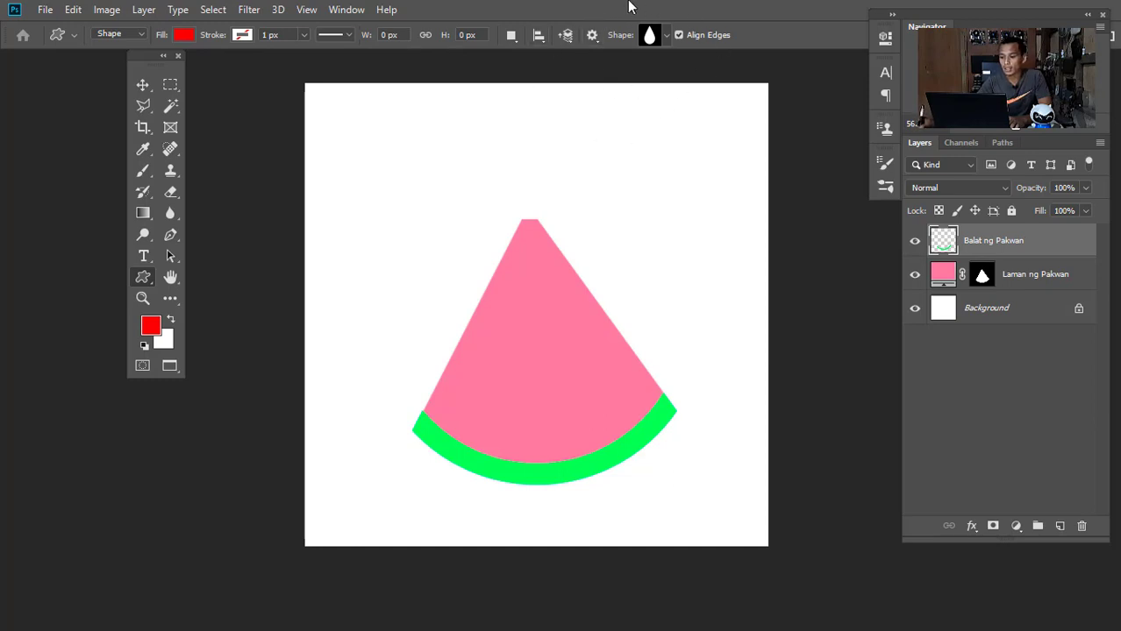
pyautogui.click(666, 36)
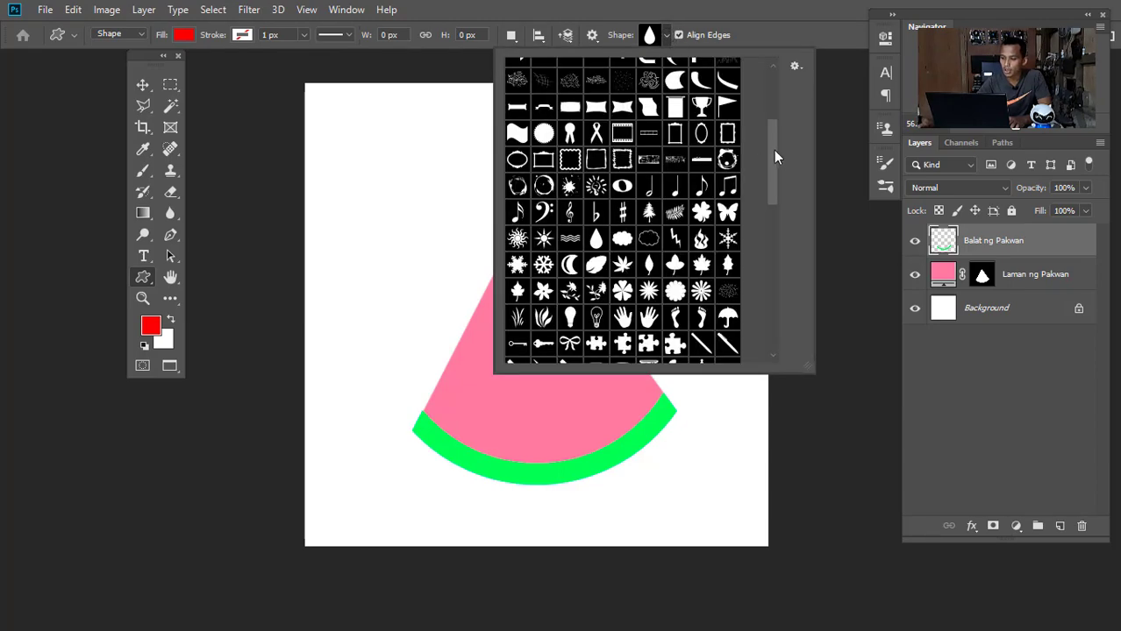
pyautogui.moveTo(774, 150); pyautogui.dragTo(783, 88)
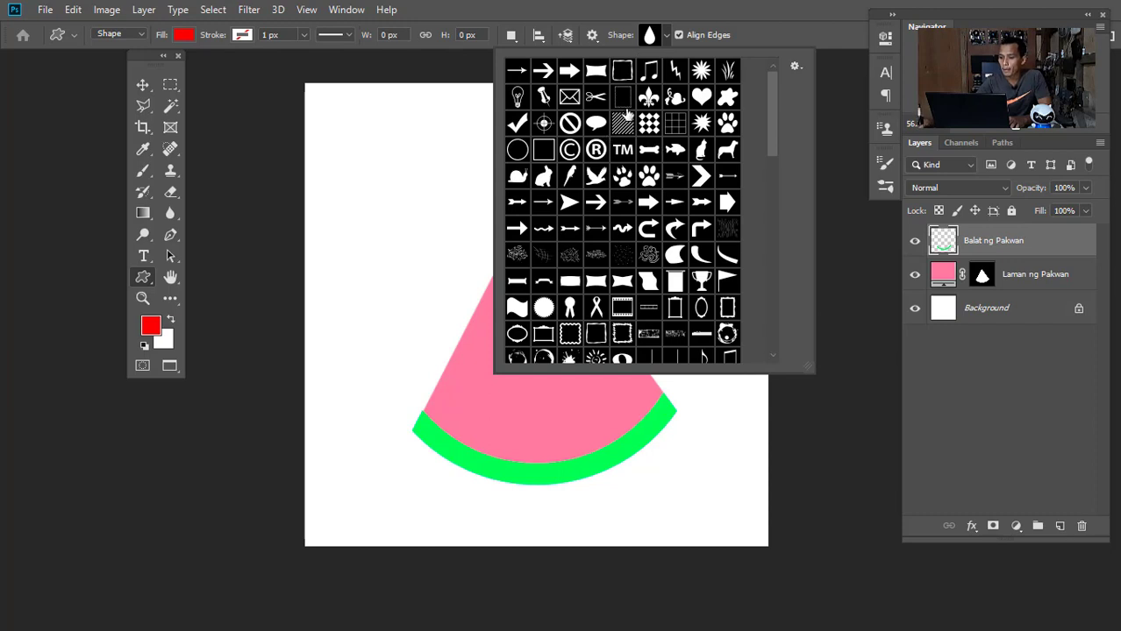
pyautogui.click(796, 67)
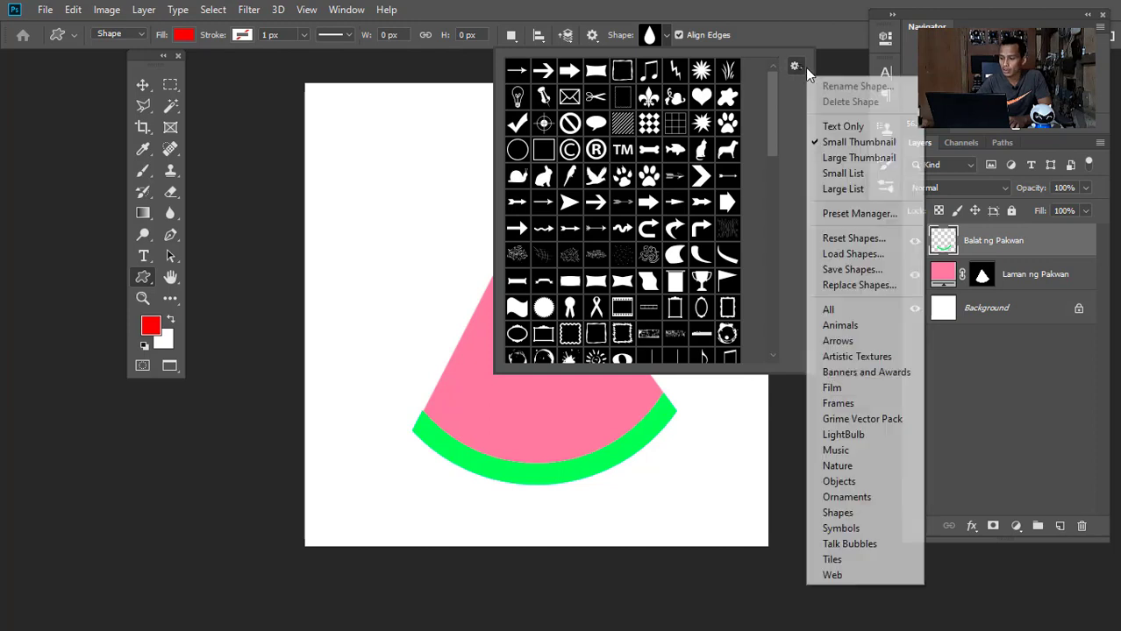
pyautogui.click(829, 311)
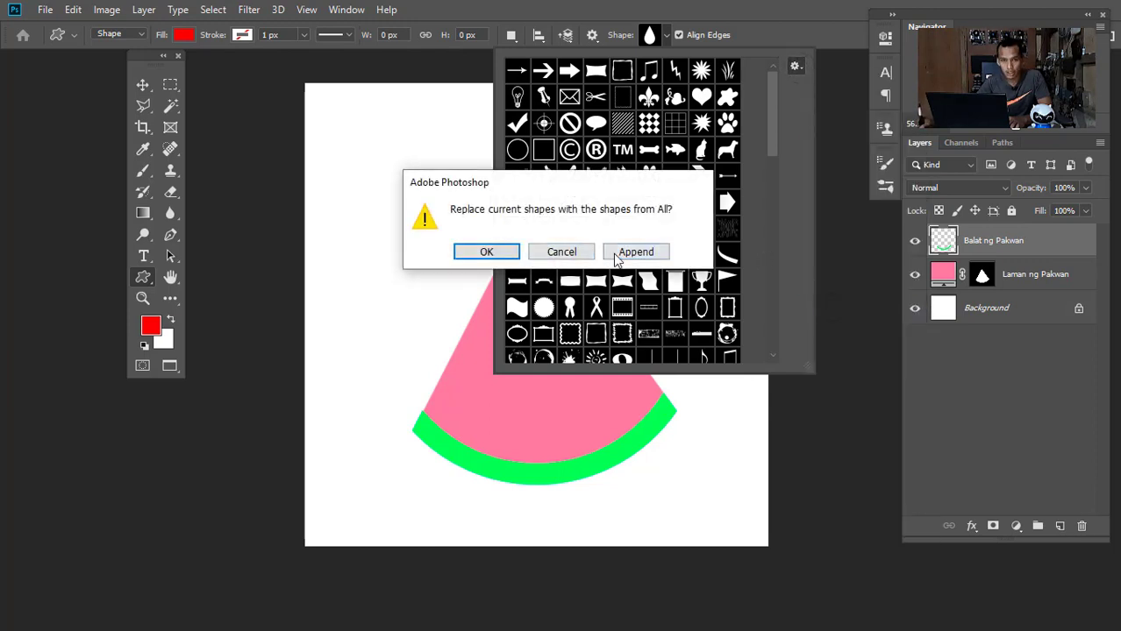
pyautogui.click(649, 260)
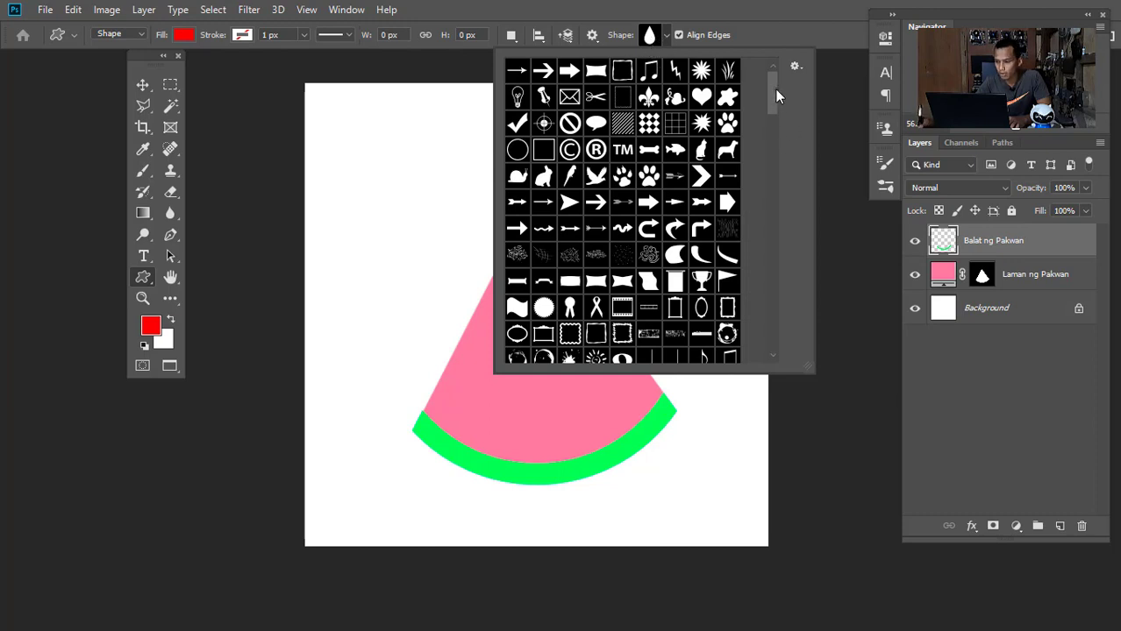
# Step: Draw a raindrop custom shape about 21 x 34 px near the canvas's upper-left corner as a watermelon seed
pyautogui.moveTo(775, 89); pyautogui.dragTo(776, 129)
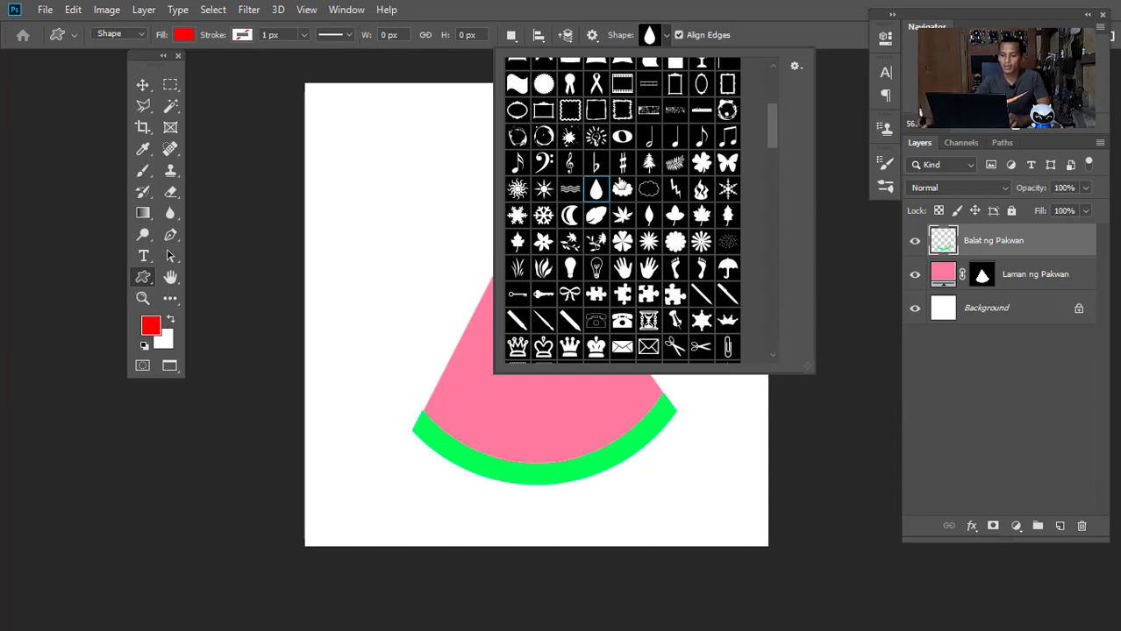
pyautogui.click(345, 122)
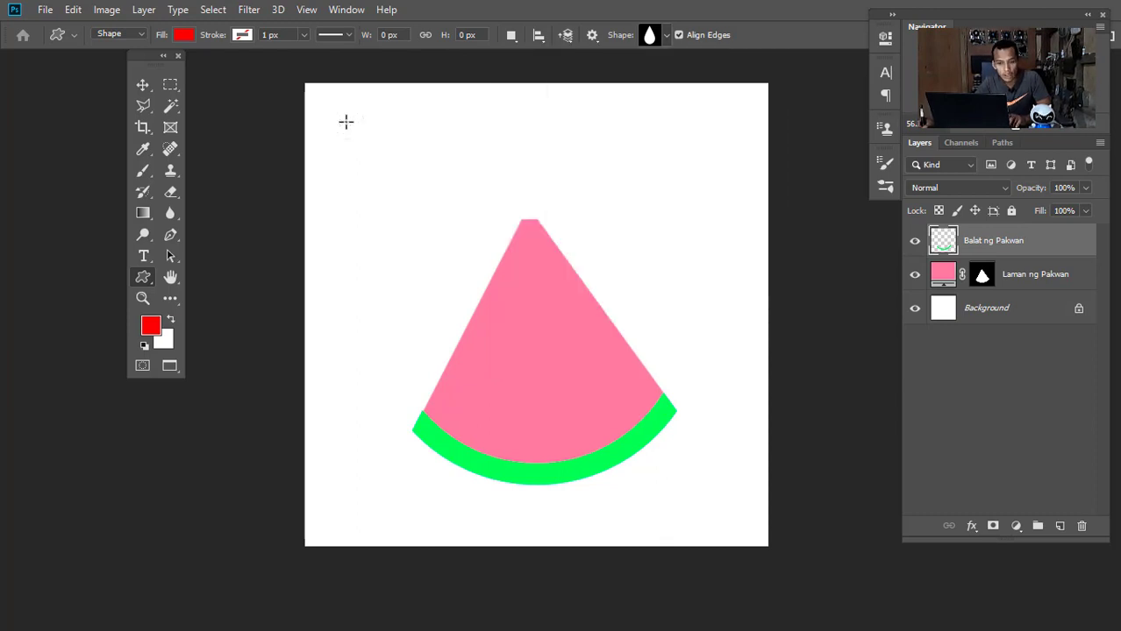
pyautogui.moveTo(346, 122); pyautogui.dragTo(355, 138)
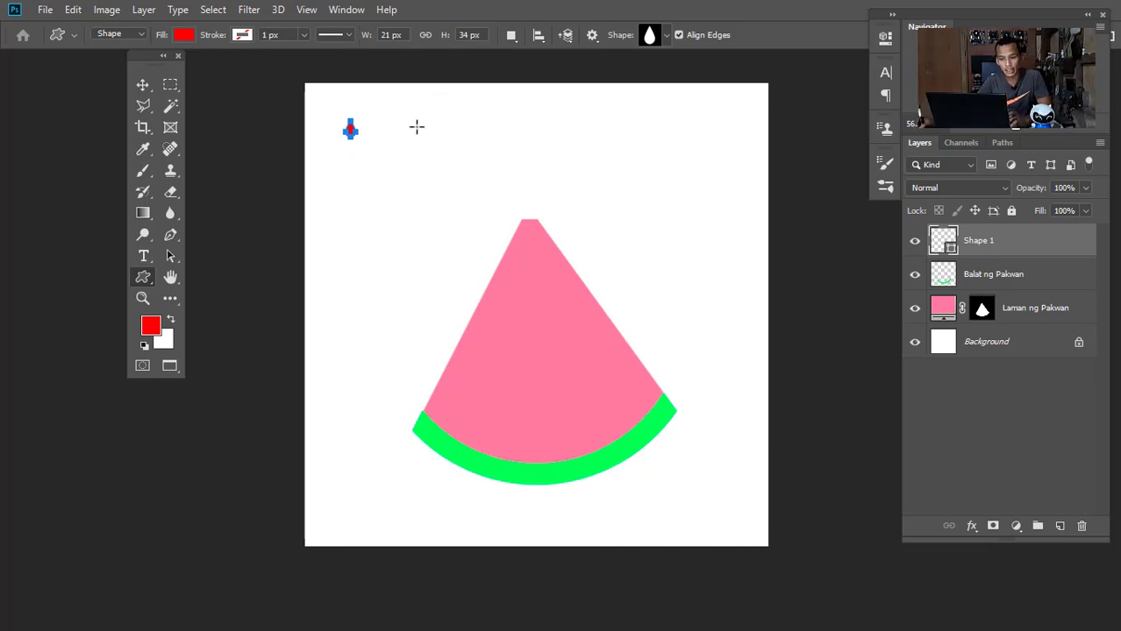
# Step: Change the raindrop seed's fill color to black
pyautogui.click(184, 36)
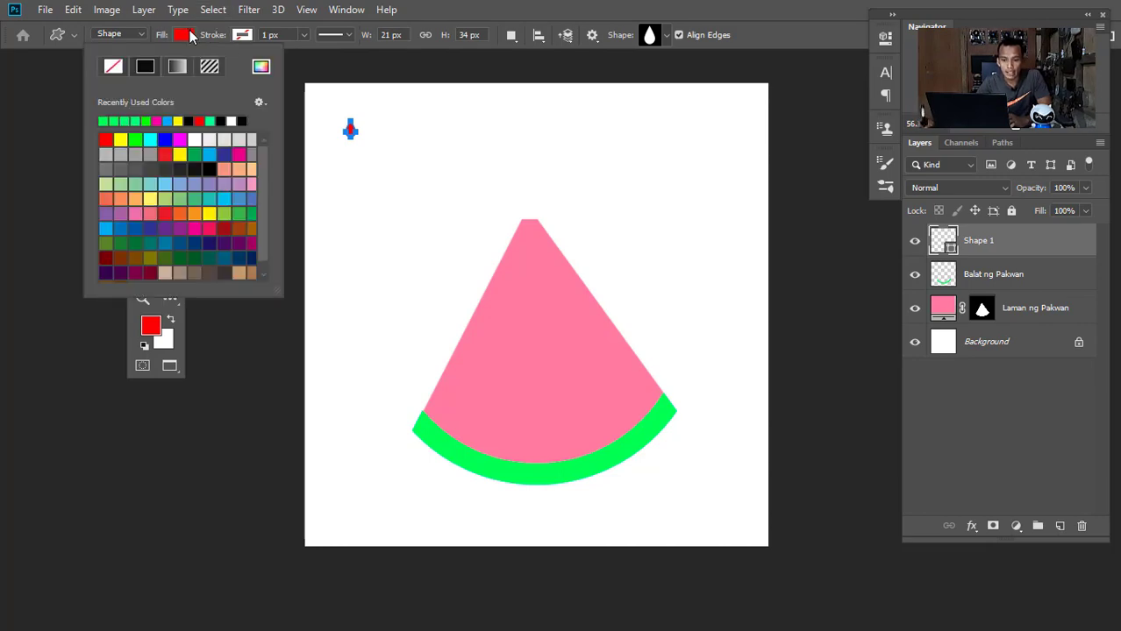
pyautogui.click(183, 38)
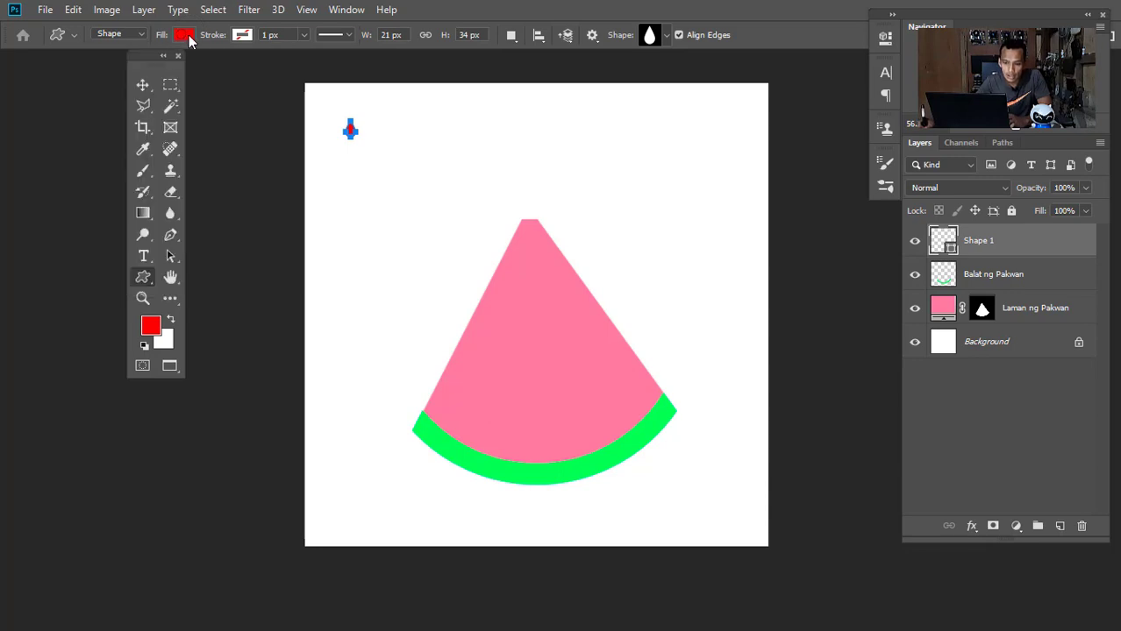
pyautogui.click(187, 39)
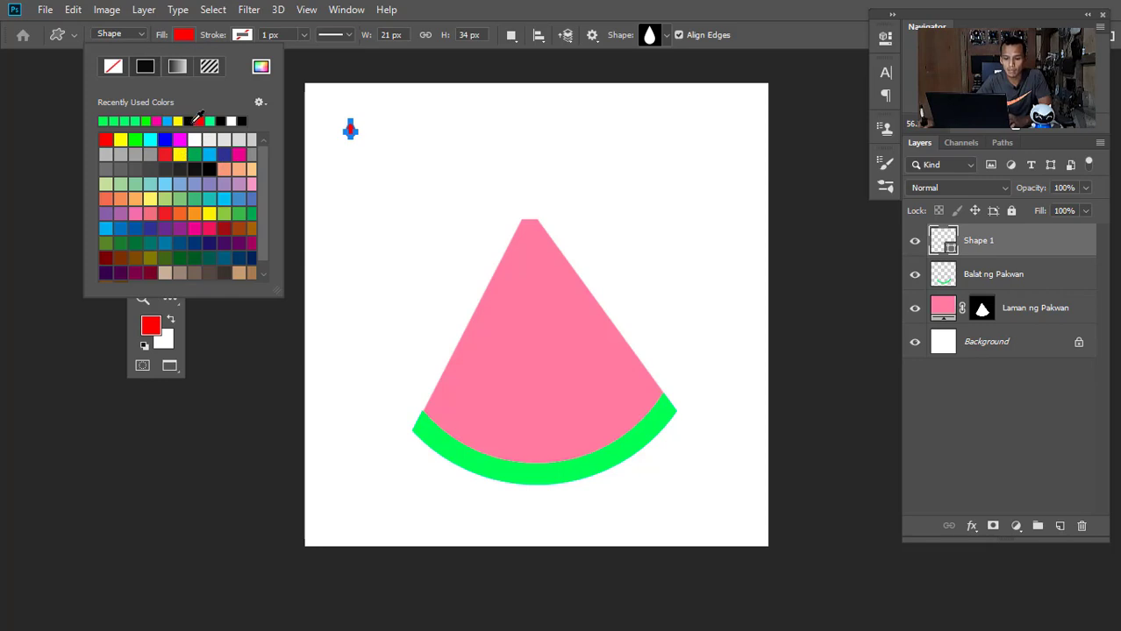
pyautogui.click(188, 121)
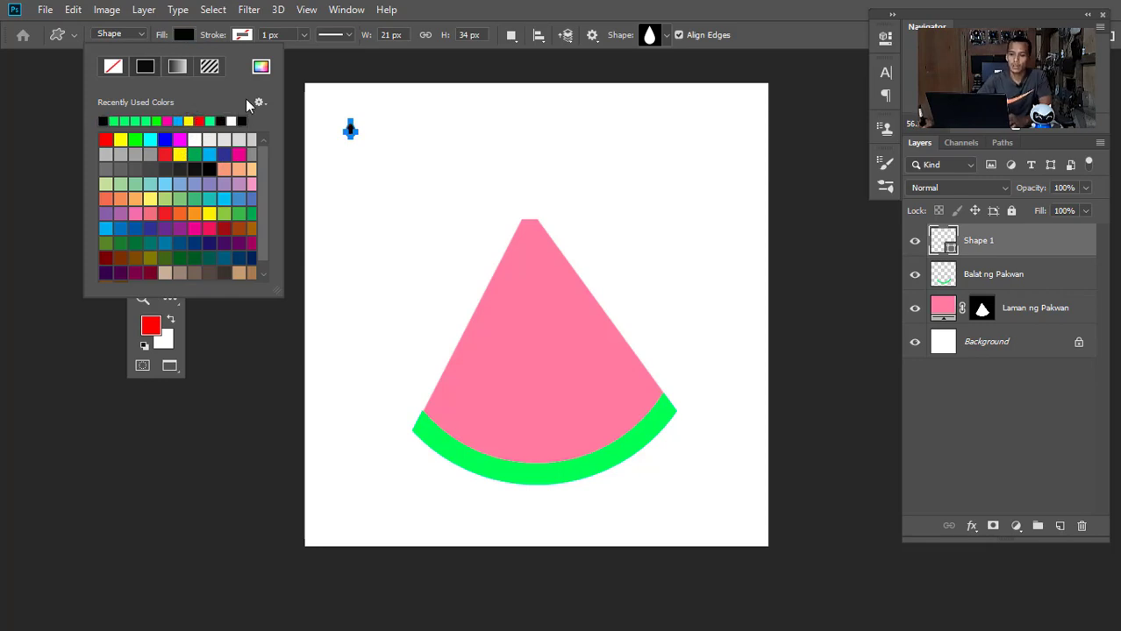
pyautogui.click(187, 34)
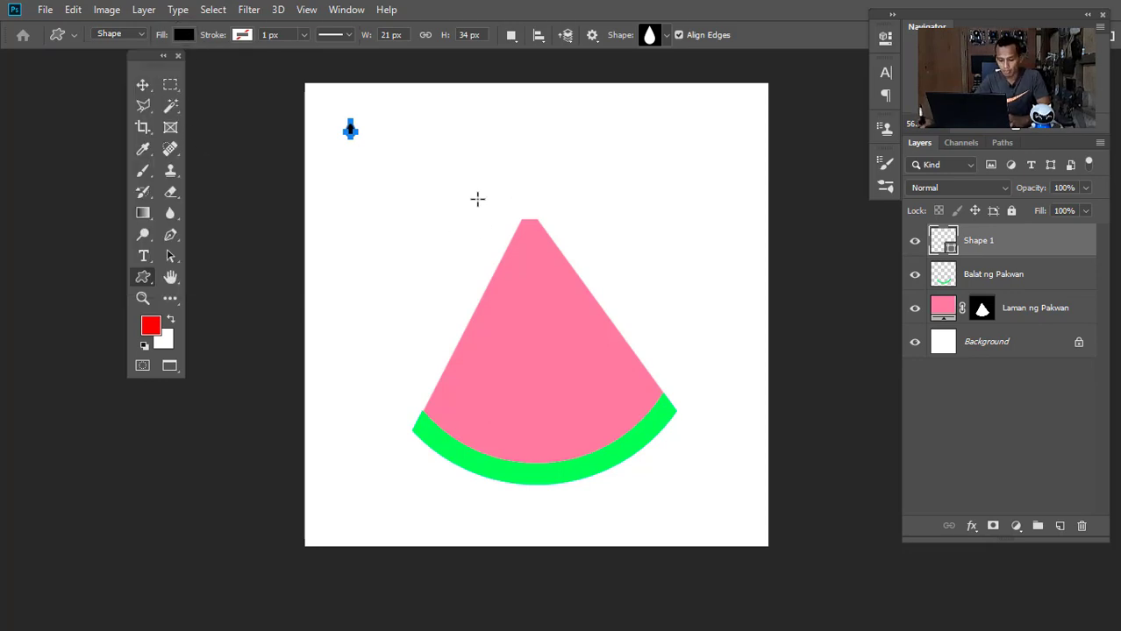
# Step: Move the black seed onto the upper part of the pink flesh and place a duplicate beside it at the same height
pyautogui.click(143, 86)
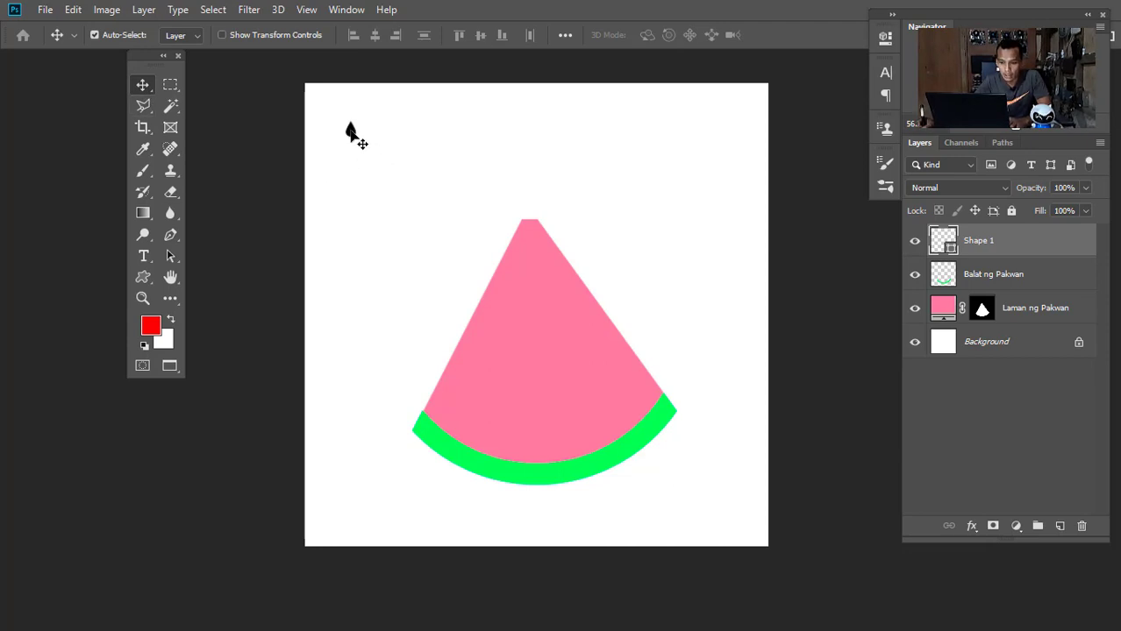
pyautogui.moveTo(355, 133); pyautogui.dragTo(523, 283)
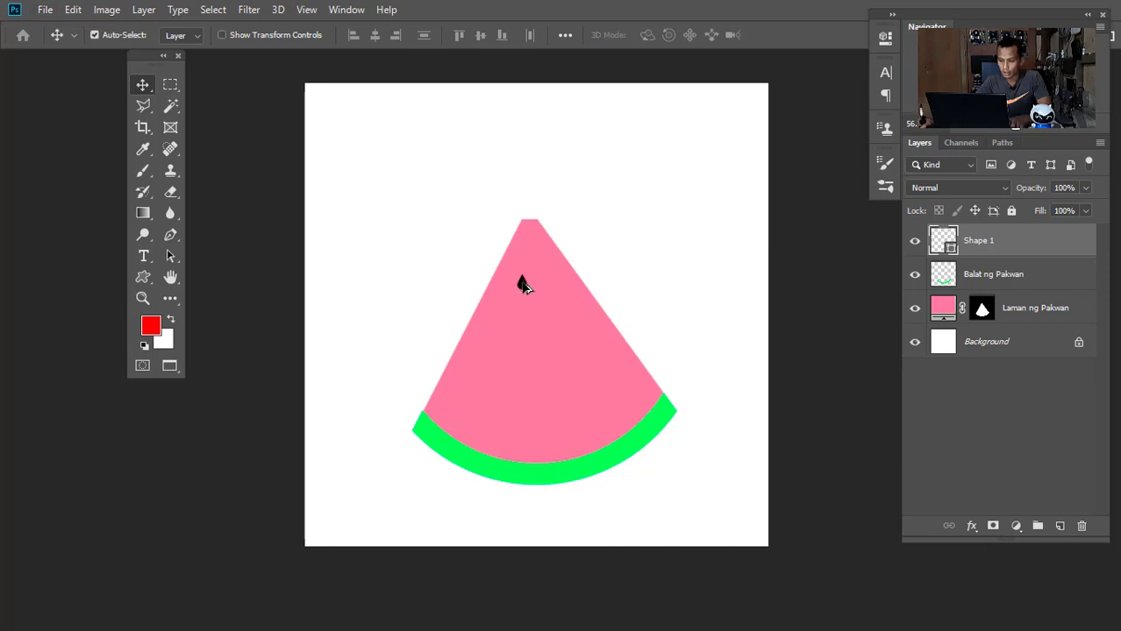
pyautogui.moveTo(522, 285); pyautogui.dragTo(548, 284)
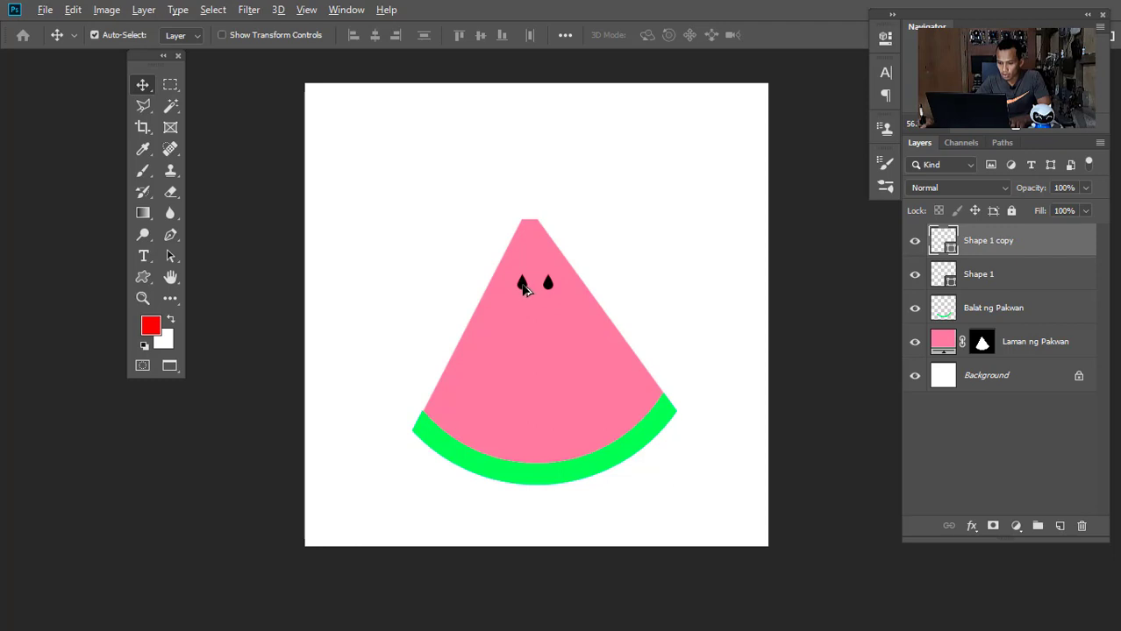
# Step: Place four duplicates of the black seed on the flesh: a row of three below the first pair and one beneath that row
pyautogui.moveTo(521, 286); pyautogui.dragTo(501, 333)
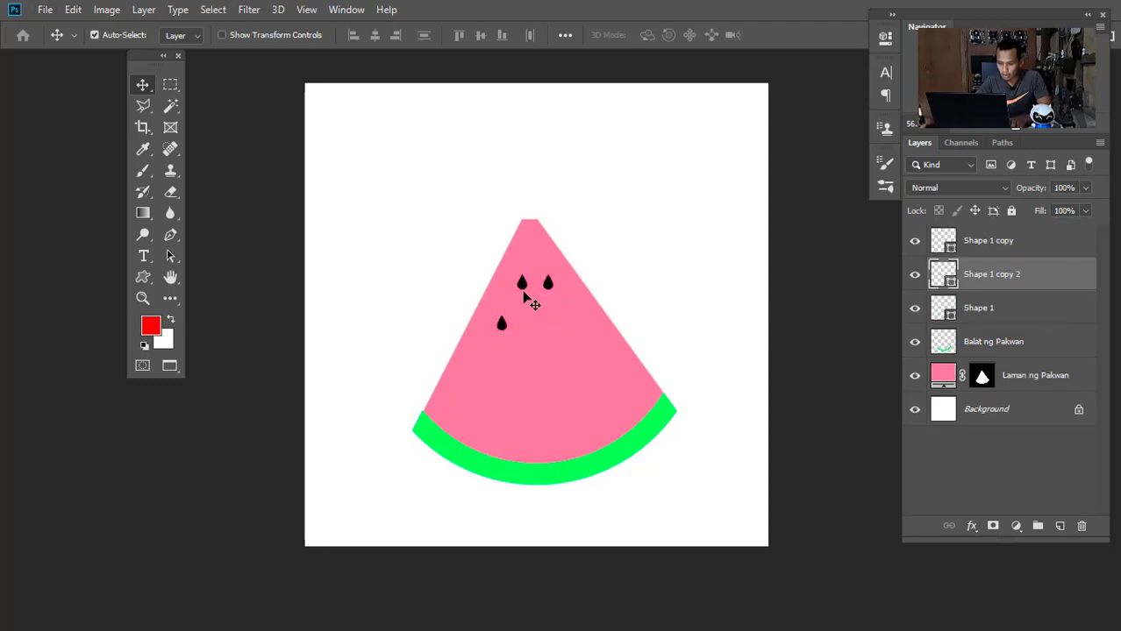
pyautogui.moveTo(545, 289); pyautogui.dragTo(538, 329)
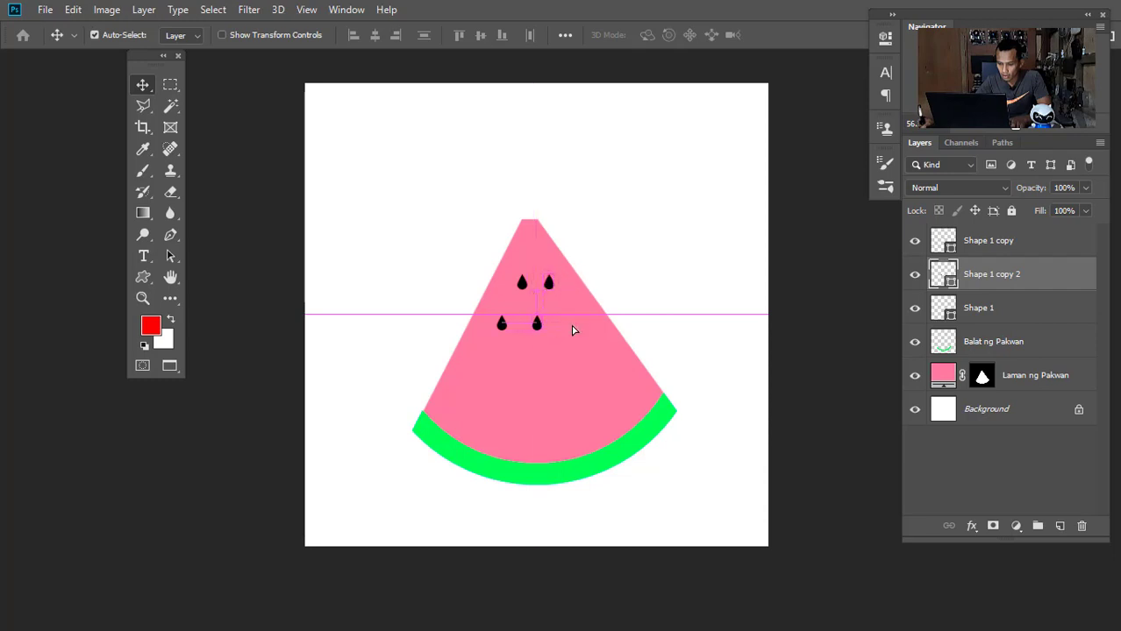
pyautogui.moveTo(551, 289); pyautogui.dragTo(512, 372)
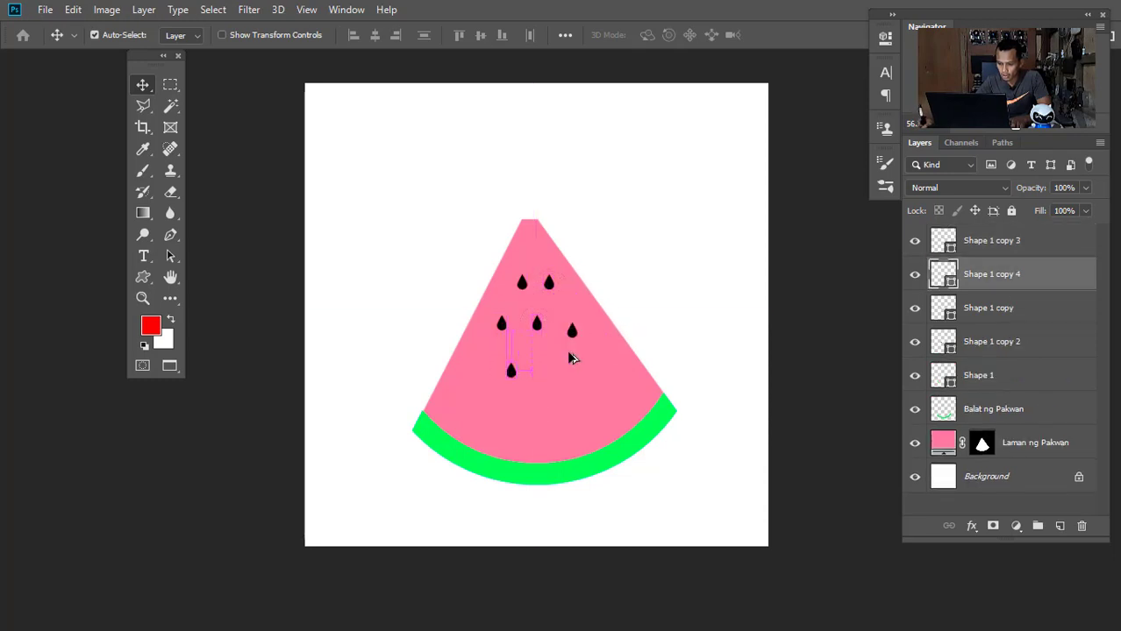
pyautogui.moveTo(564, 333); pyautogui.dragTo(543, 393)
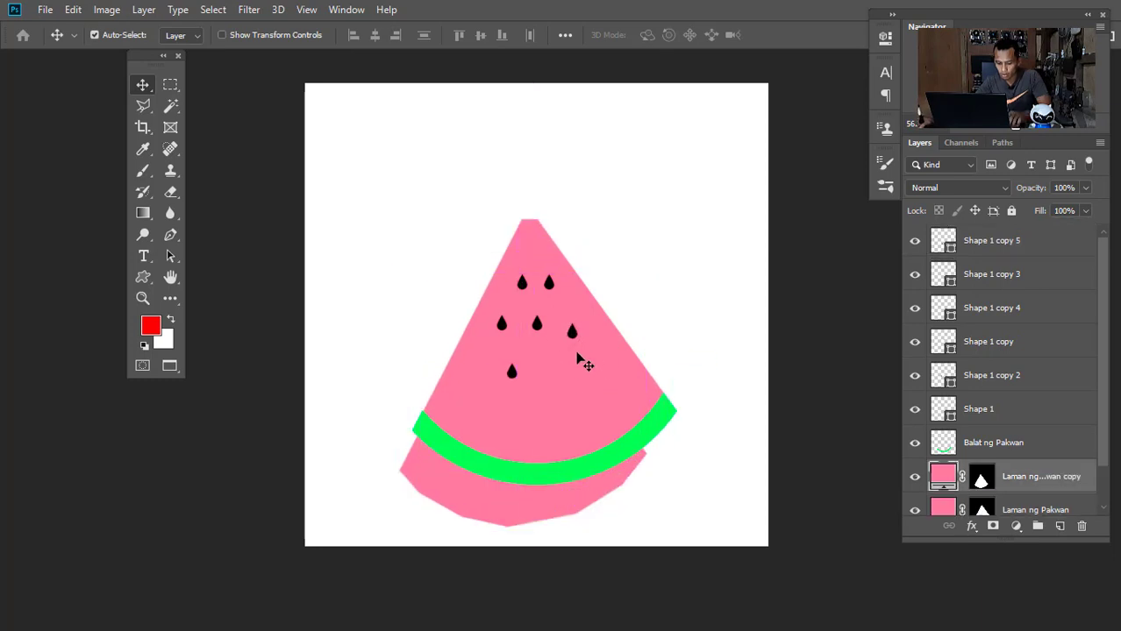
pyautogui.hotkey('ctrl', 'z')
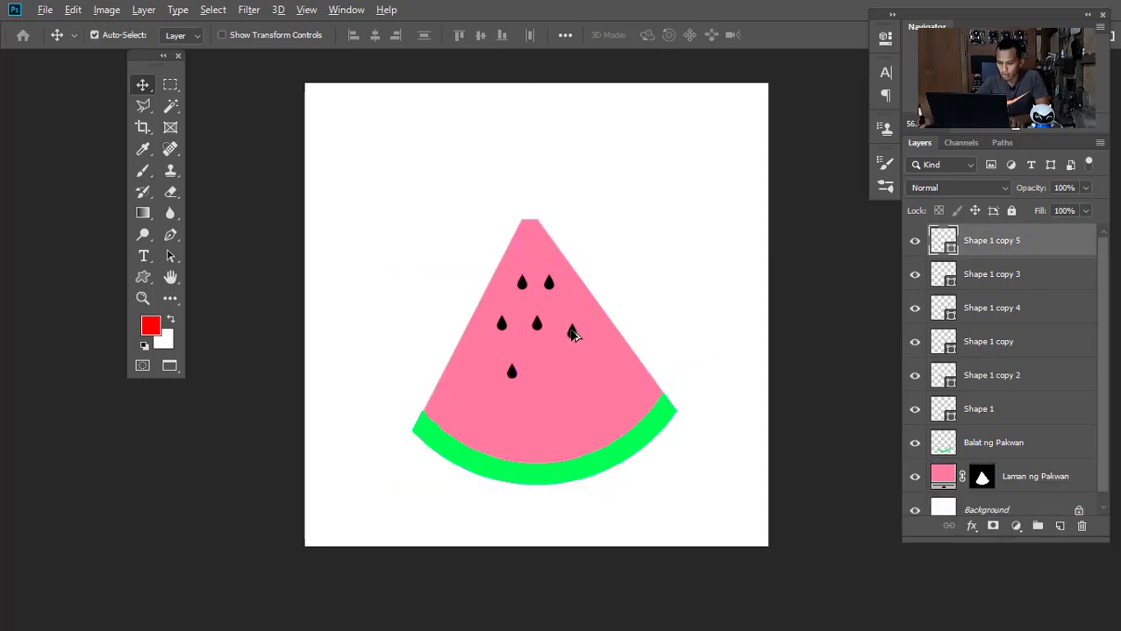
# Step: Place four more seed duplicates across the lower flesh, one beside the lowest seed and three spread out just above the rind
pyautogui.moveTo(572, 331); pyautogui.dragTo(600, 396)
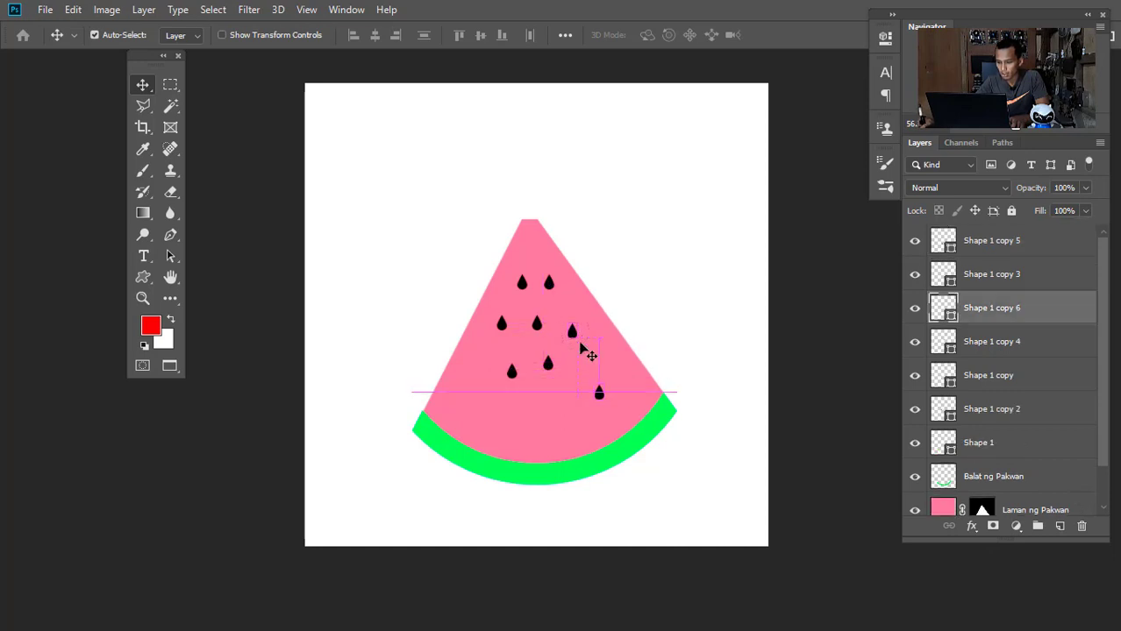
pyautogui.moveTo(549, 366); pyautogui.dragTo(473, 402)
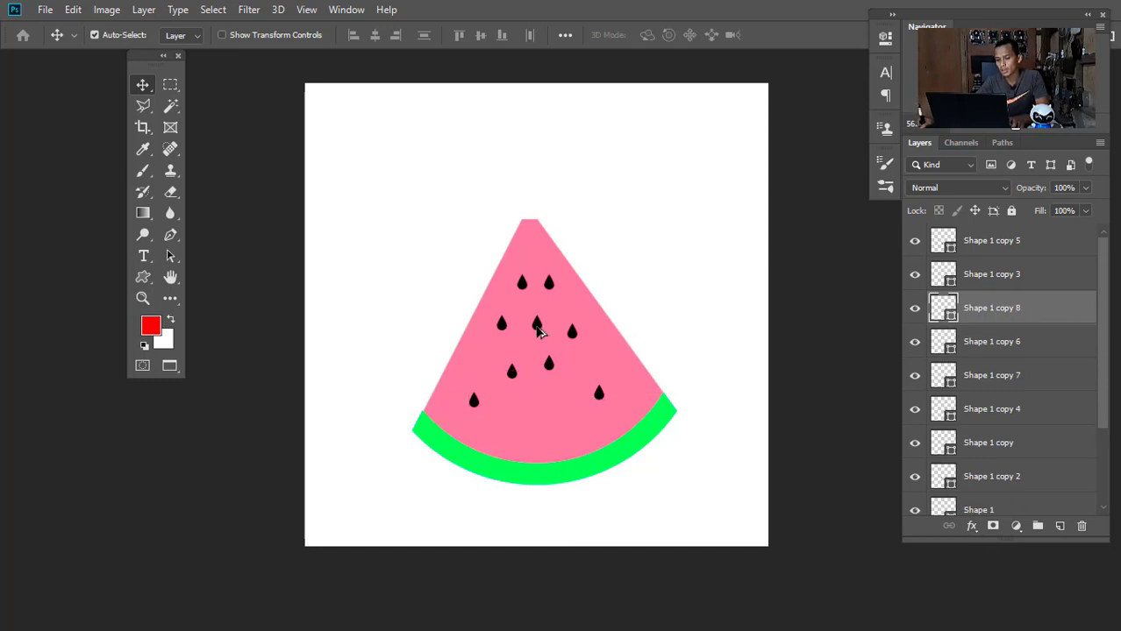
pyautogui.moveTo(537, 325); pyautogui.dragTo(561, 395)
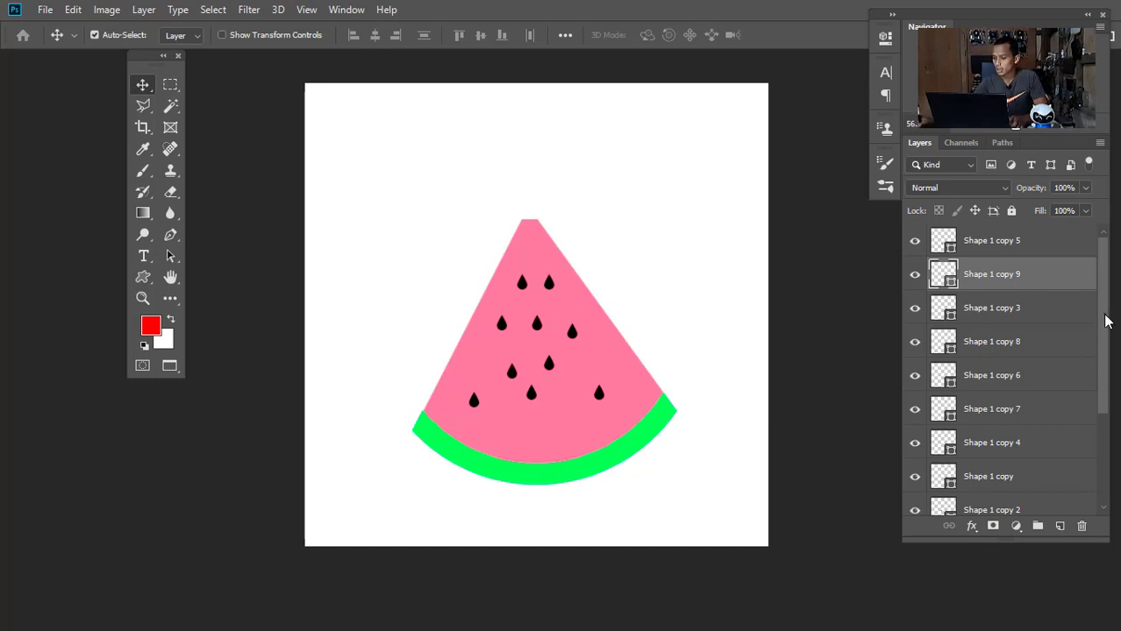
# Step: Look through the whole layer stack to examine the many separate seed layers above the rind and flesh layers
pyautogui.moveTo(1104, 321)
pyautogui.mouseDown()
pyautogui.moveTo(1098, 391)
pyautogui.moveTo(1111, 303)
pyautogui.mouseUp()
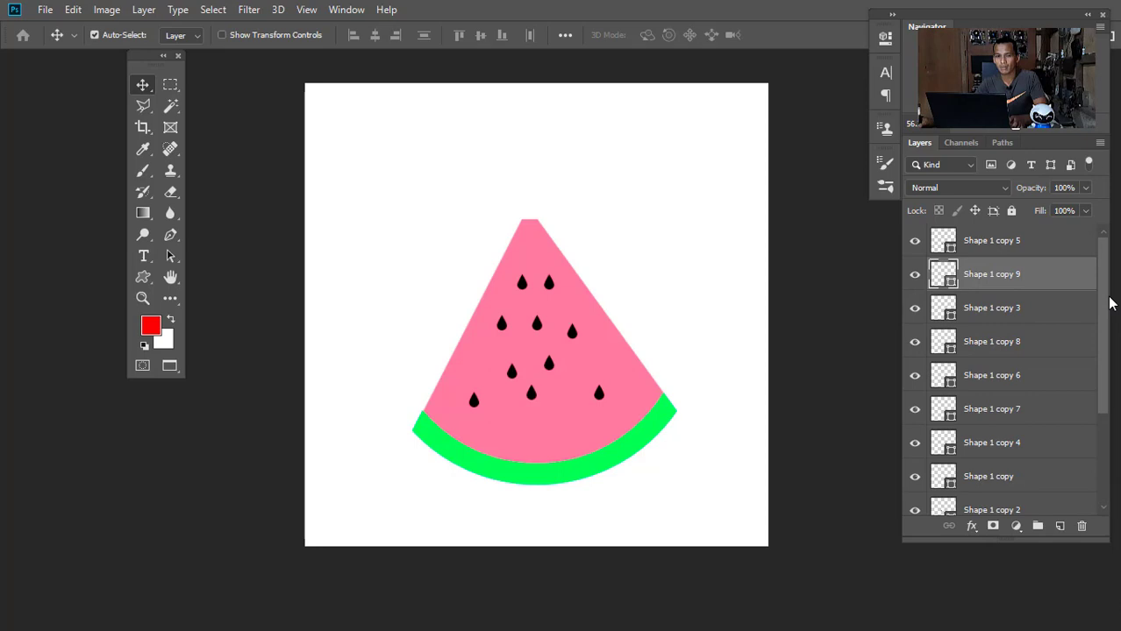
pyautogui.scroll(-4, 1098, 376)
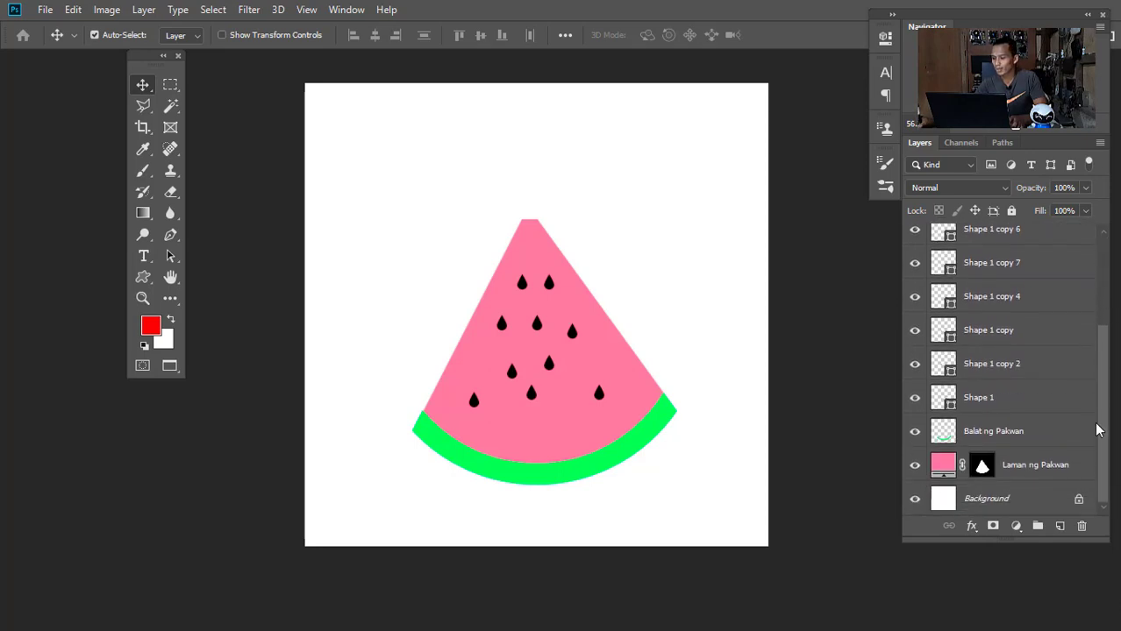
pyautogui.scroll(4, 1103, 369)
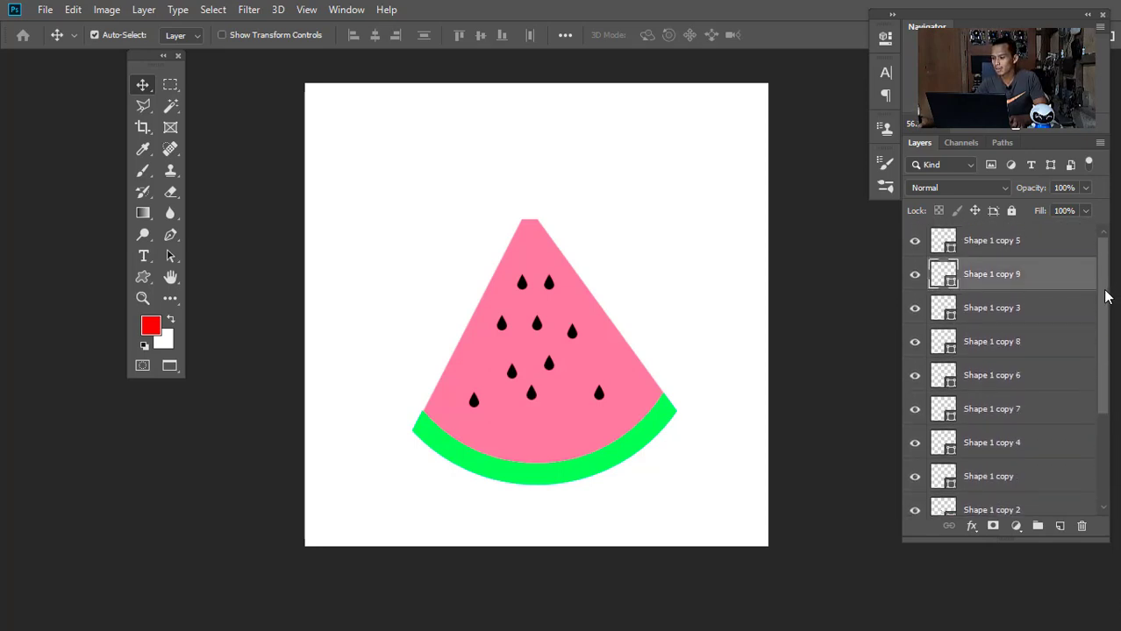
pyautogui.scroll(-4, 1095, 387)
pyautogui.scroll(4, 1104, 368)
pyautogui.scroll(-4, 1098, 377)
pyautogui.scroll(4, 1103, 302)
pyautogui.scroll(-3, 1094, 412)
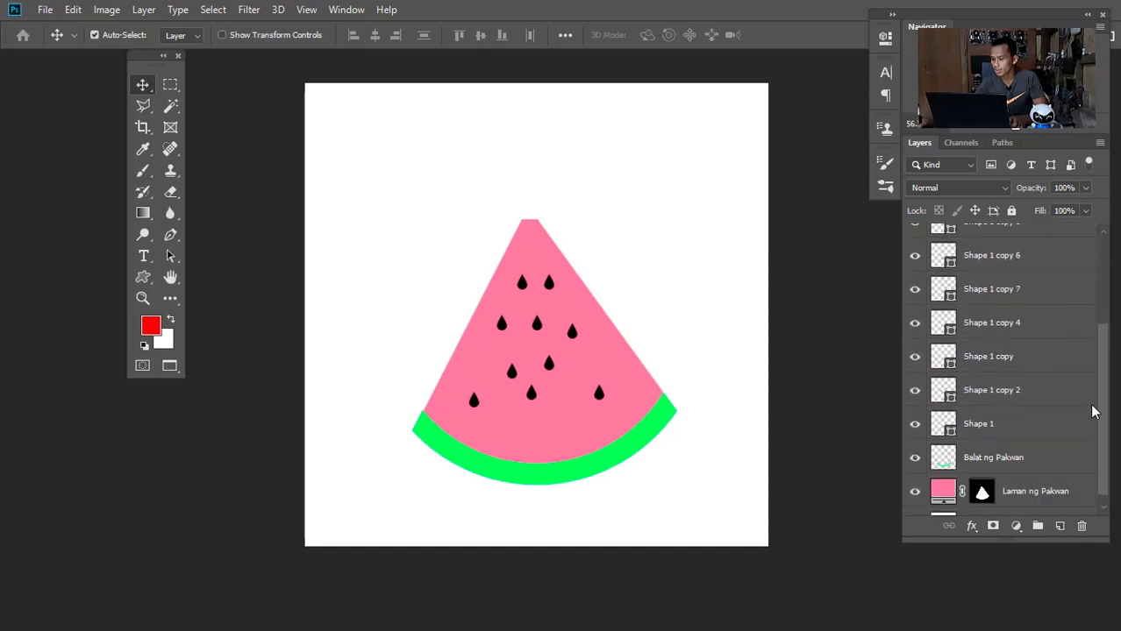
pyautogui.scroll(-1, 1094, 414)
pyautogui.scroll(2, 1096, 403)
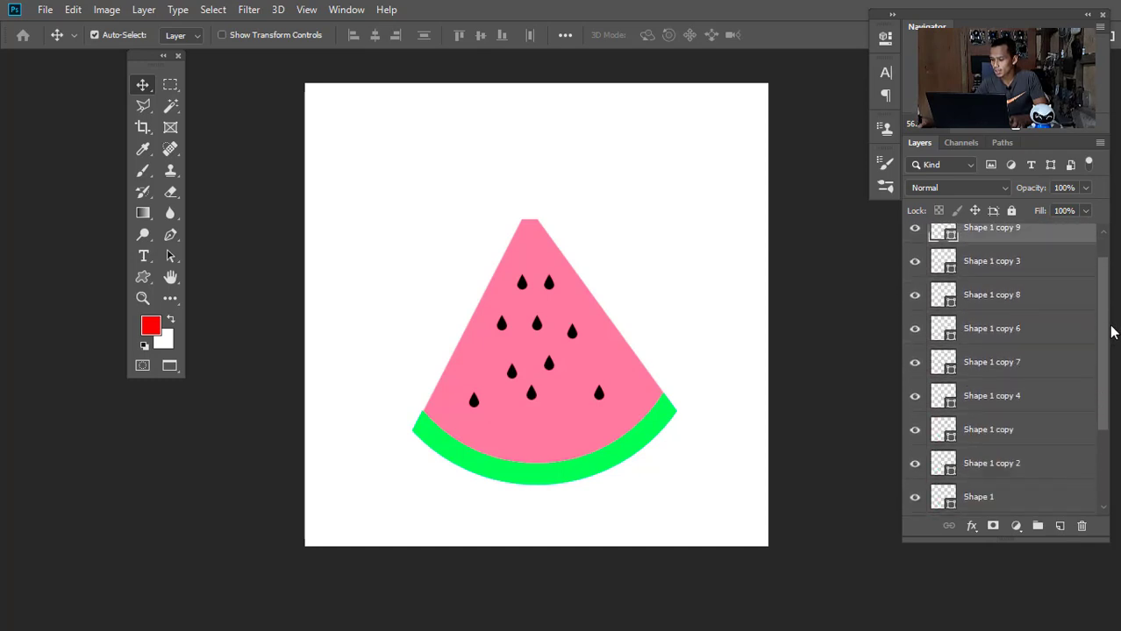
pyautogui.scroll(-1, 1109, 390)
pyautogui.scroll(4, 1108, 390)
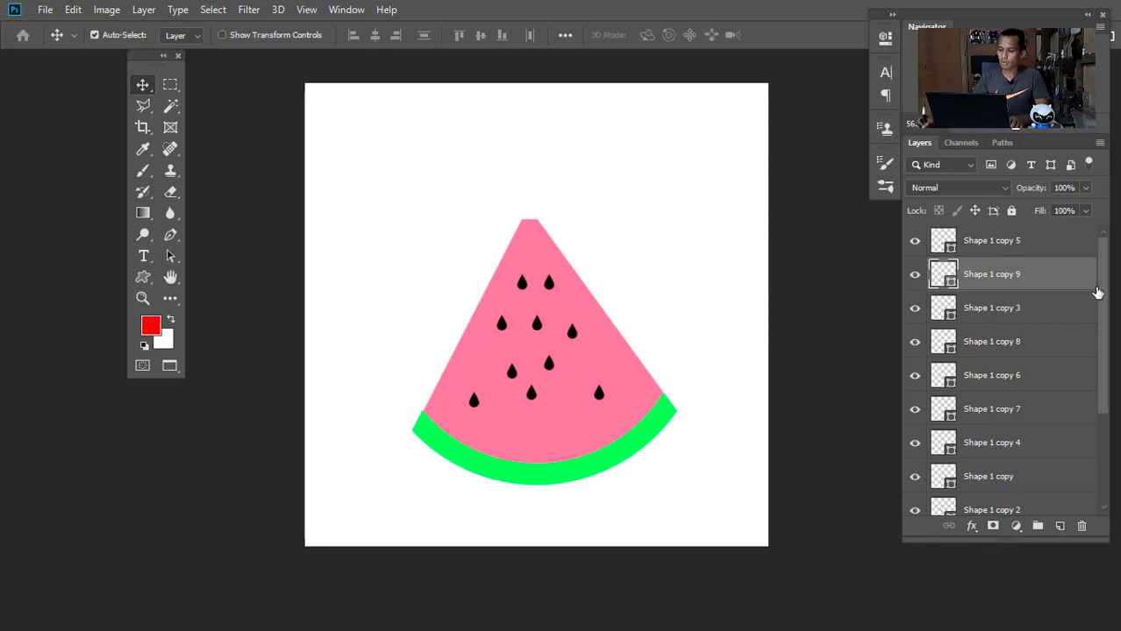
pyautogui.scroll(-5, 1100, 311)
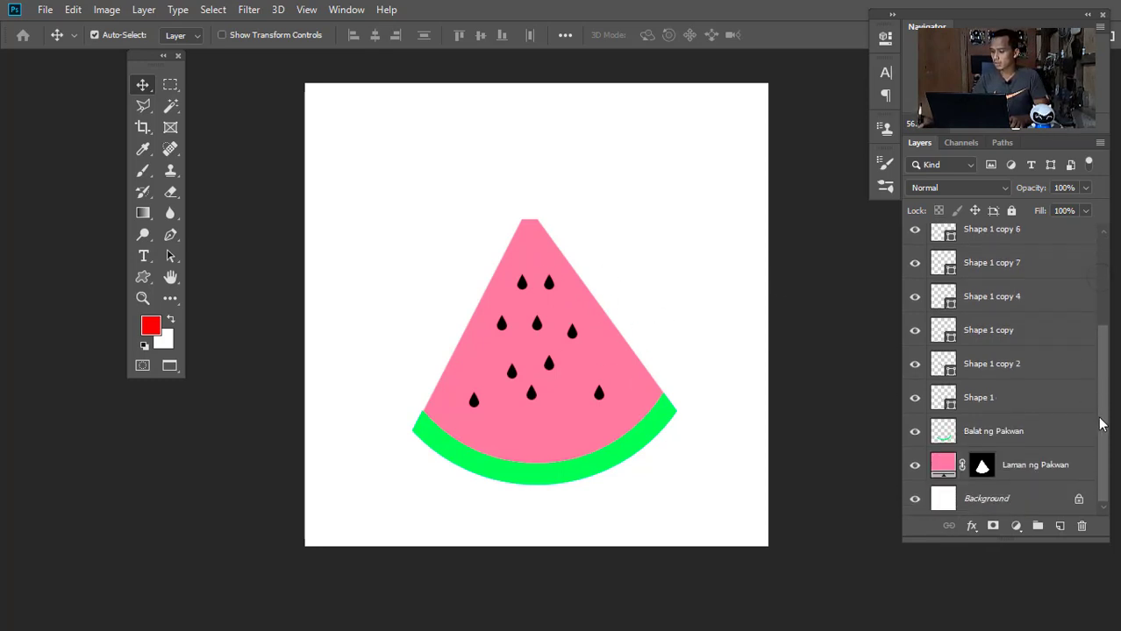
pyautogui.scroll(5, 1106, 359)
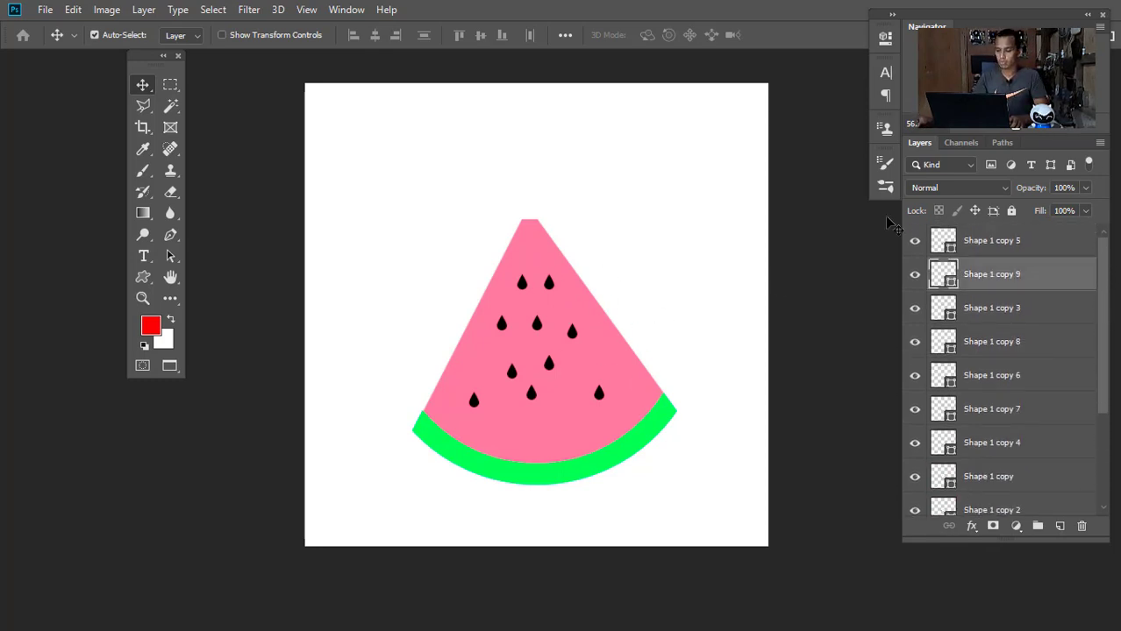
# Step: Group all the seed layers, from Shape 1 copy 5 down to Shape 1, into one layer group
pyautogui.click(1047, 241)
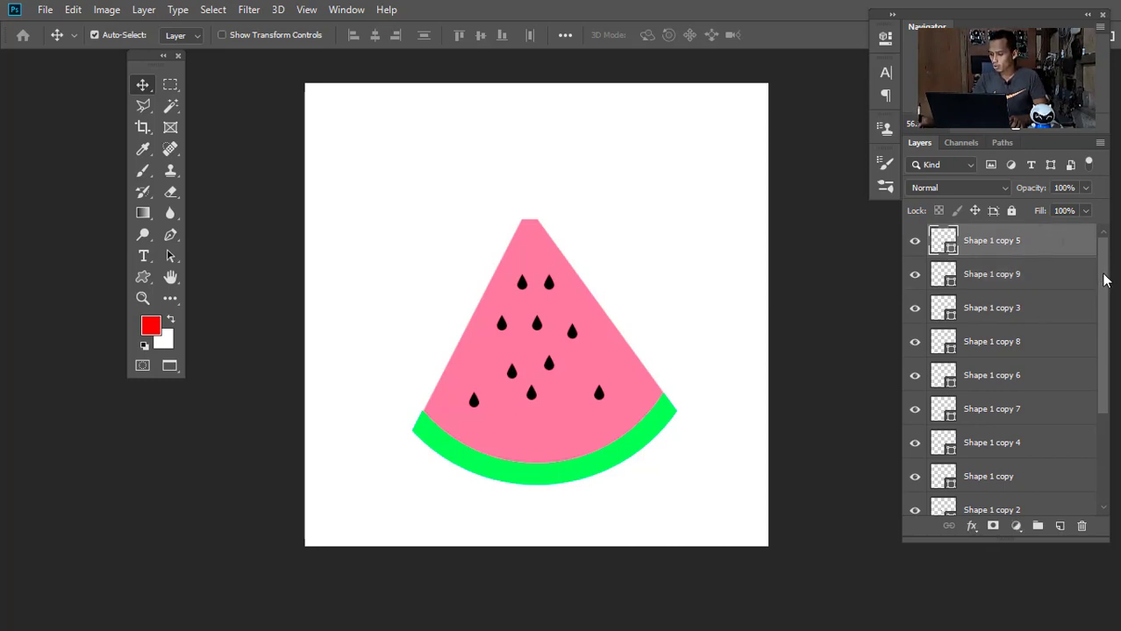
pyautogui.moveTo(1103, 279); pyautogui.dragTo(1109, 395)
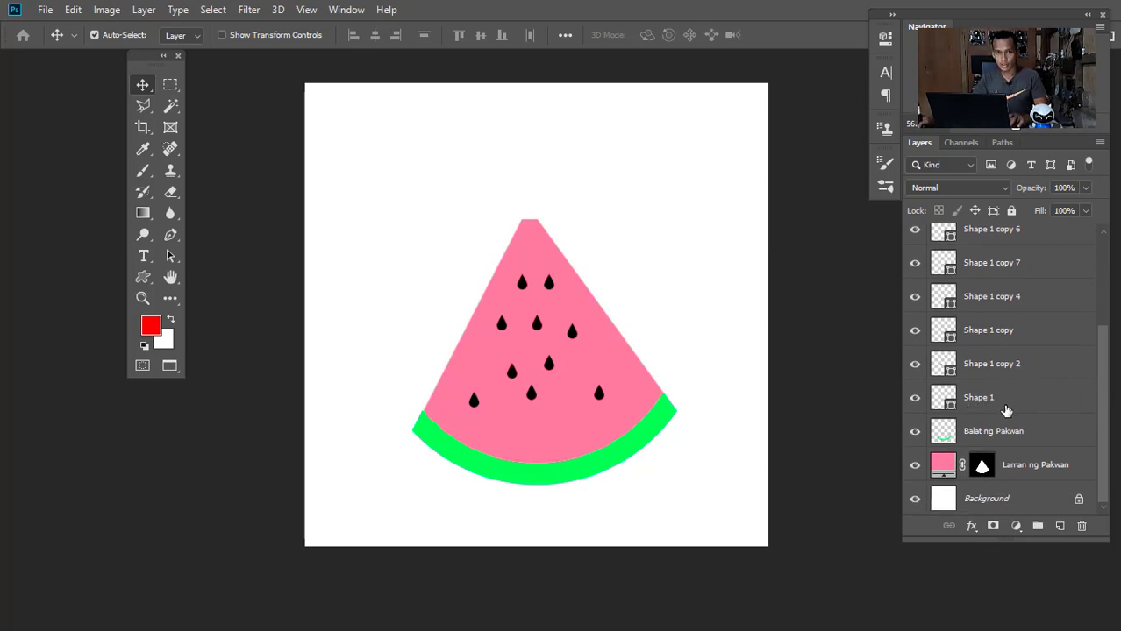
pyautogui.keyDown('shift'); pyautogui.click(1028, 405); pyautogui.keyUp('shift')
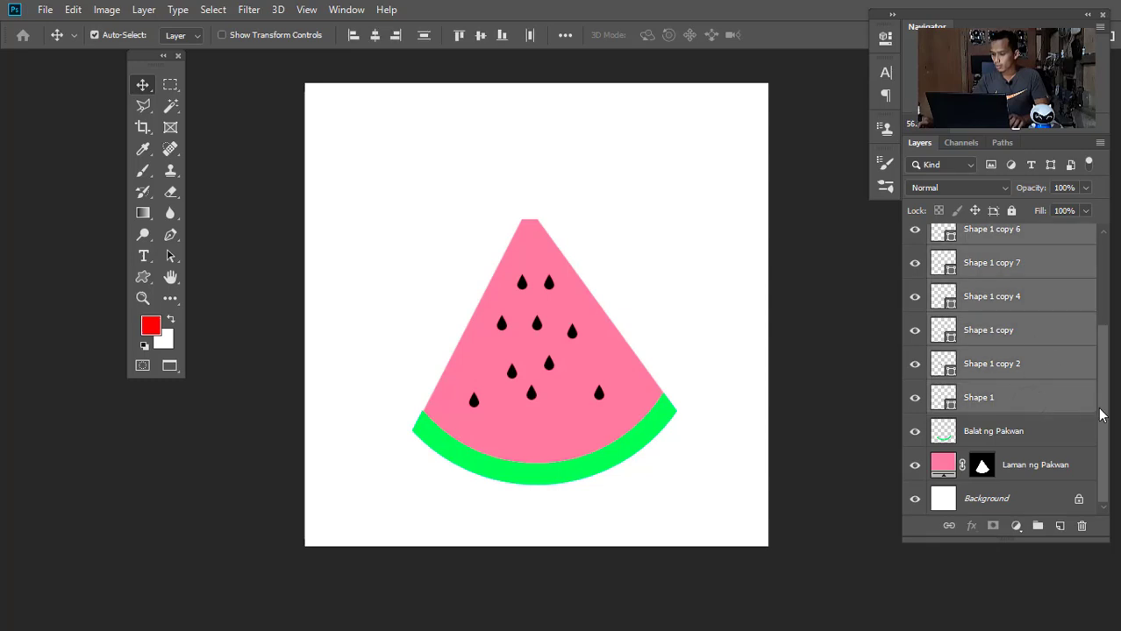
pyautogui.scroll(5, 1101, 416)
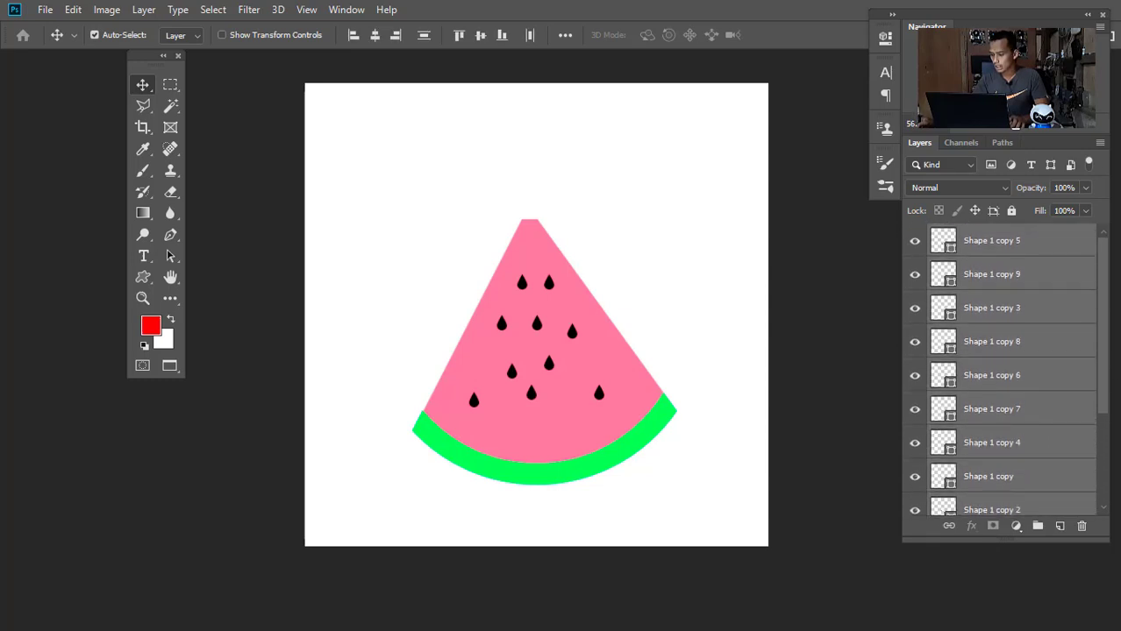
pyautogui.scroll(-4, 1110, 368)
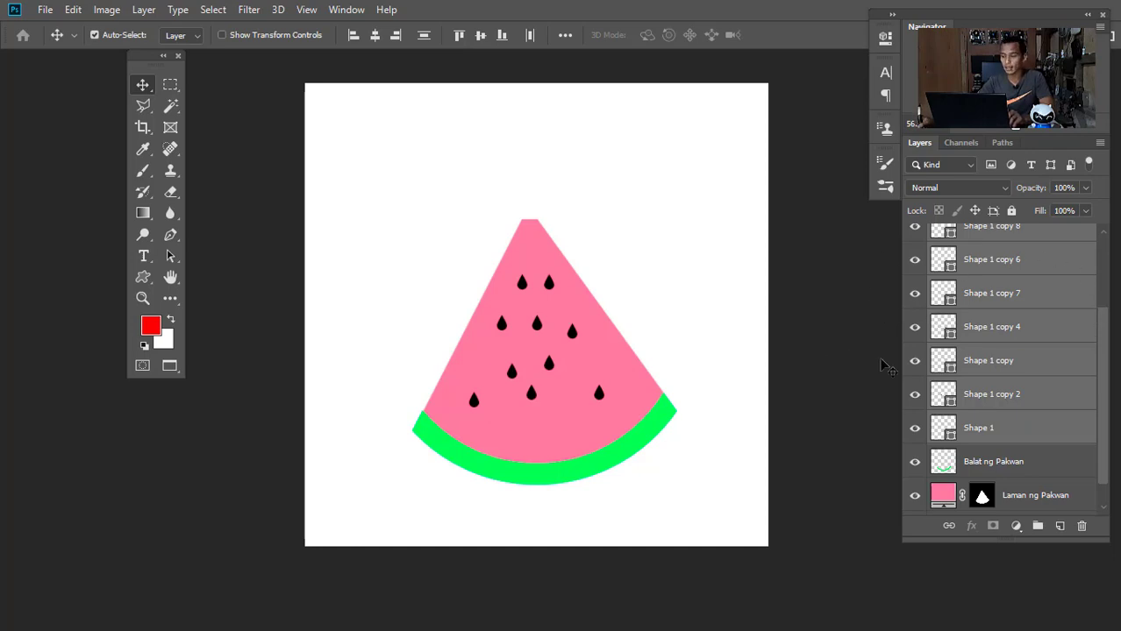
pyautogui.click(1037, 527)
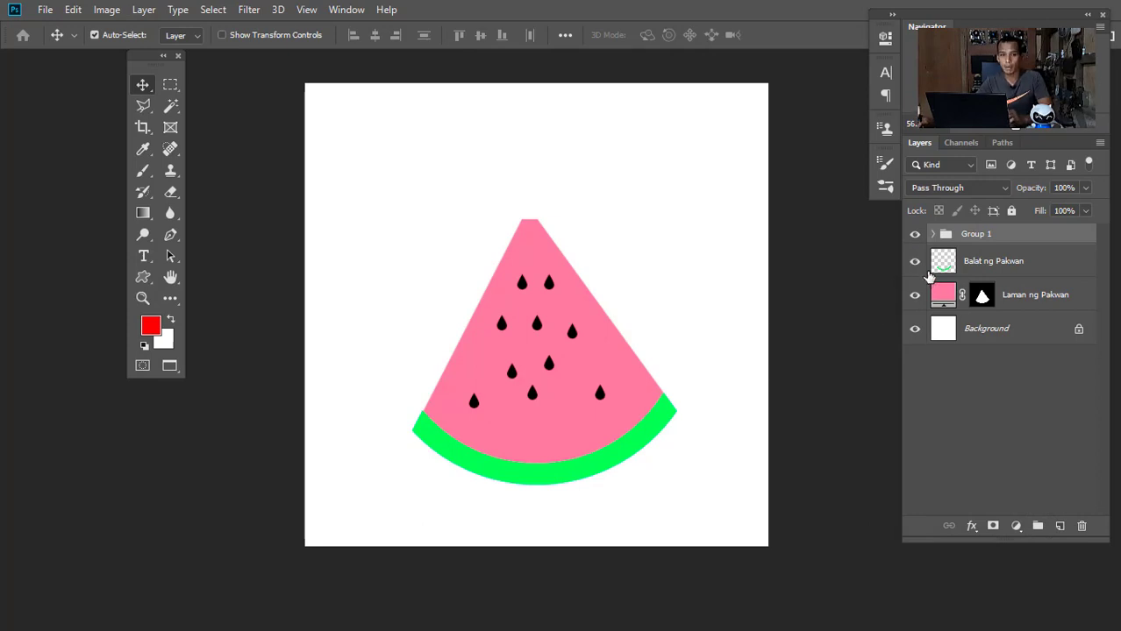
# Step: Rename the seed layer group as Buto ng Pakwan
pyautogui.doubleClick(972, 234)
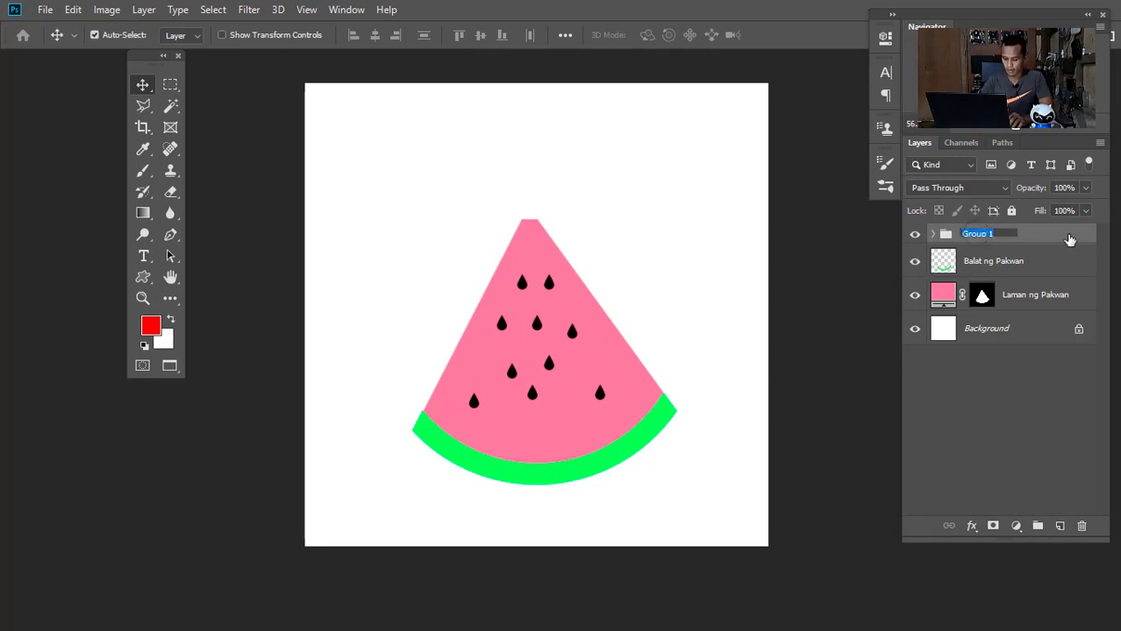
pyautogui.write('Buto ng Pakwan')
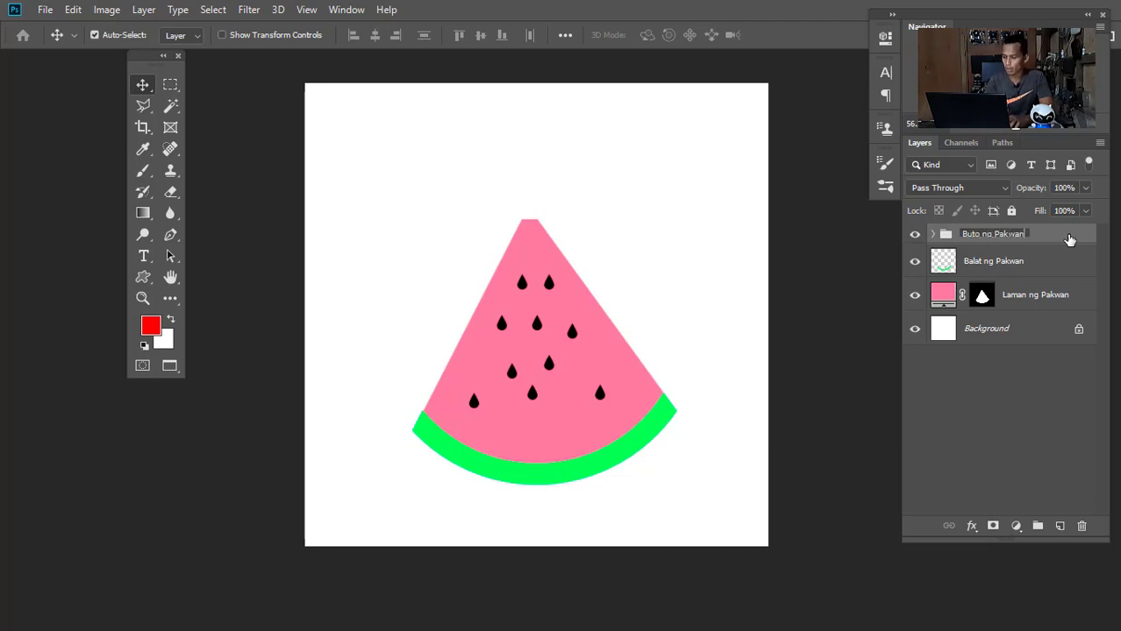
pyautogui.press('Return')
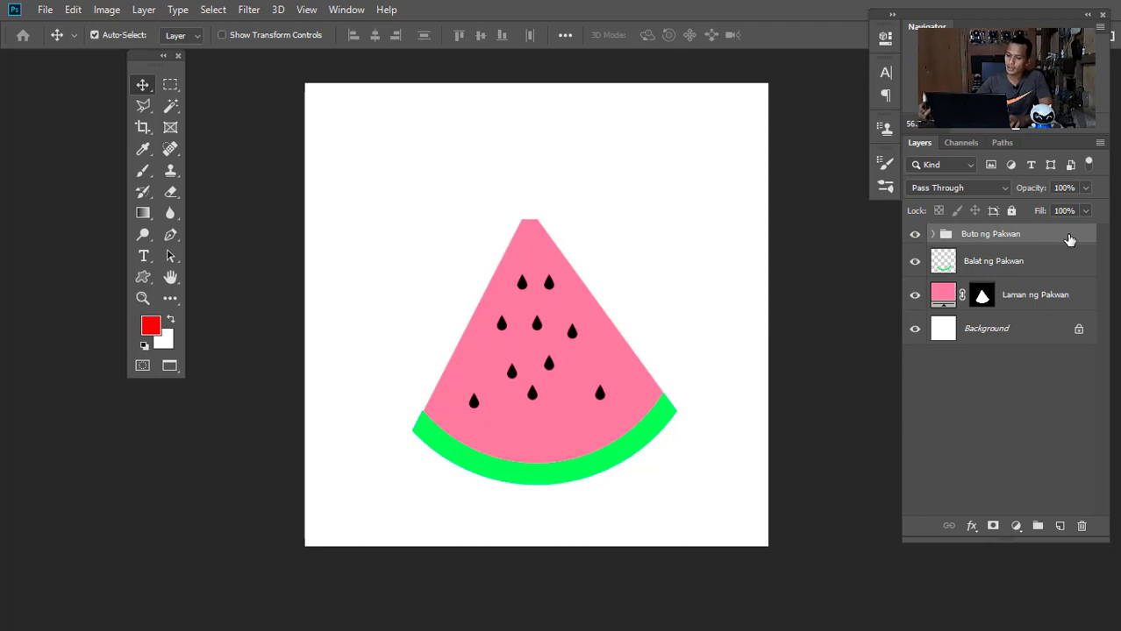
# Step: Scale the Buto ng Pakwan group and the Balat ng Pakwan and Laman ng Pakwan layers down together to about two thirds of their size
pyautogui.press('h')
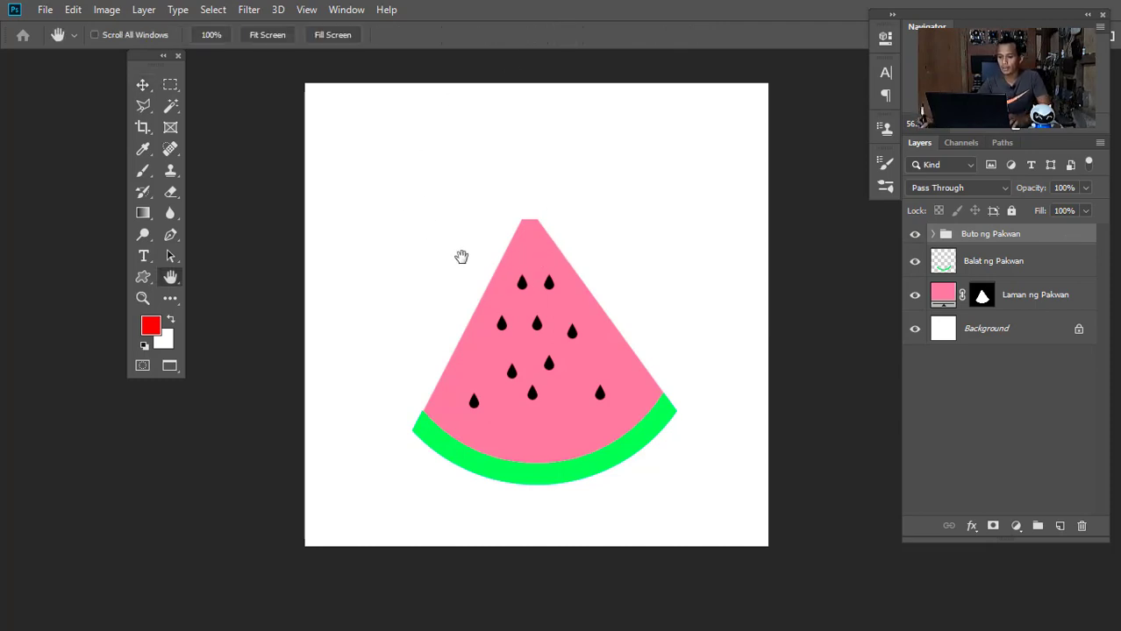
pyautogui.moveTo(534, 404)
pyautogui.mouseDown()
pyautogui.moveTo(505, 373)
pyautogui.moveTo(523, 387)
pyautogui.mouseUp()
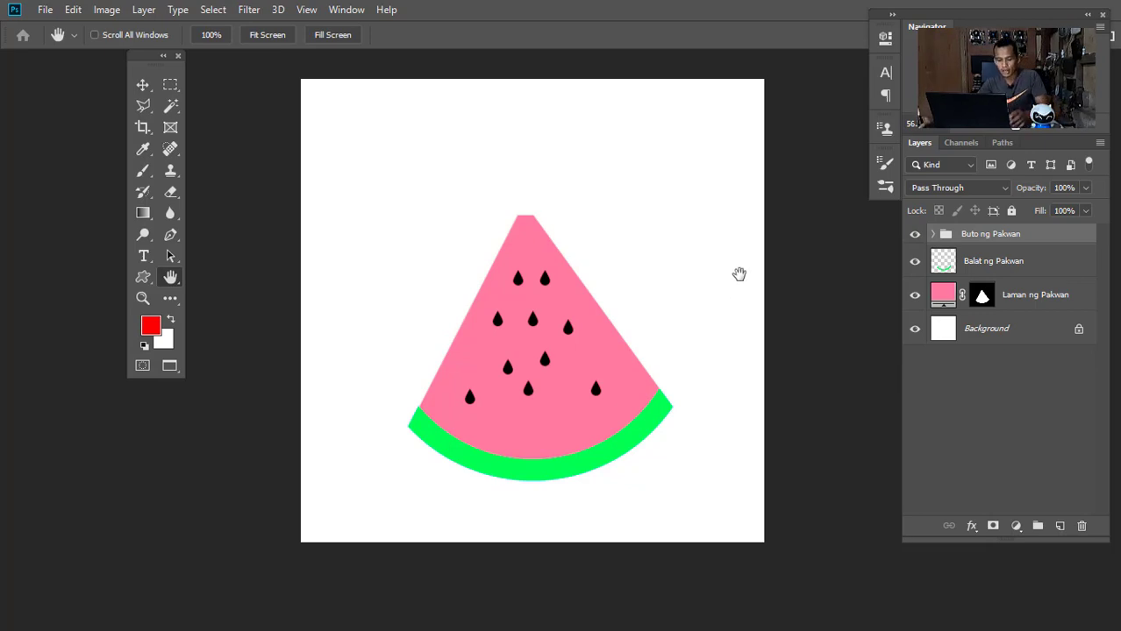
pyautogui.click(1058, 237)
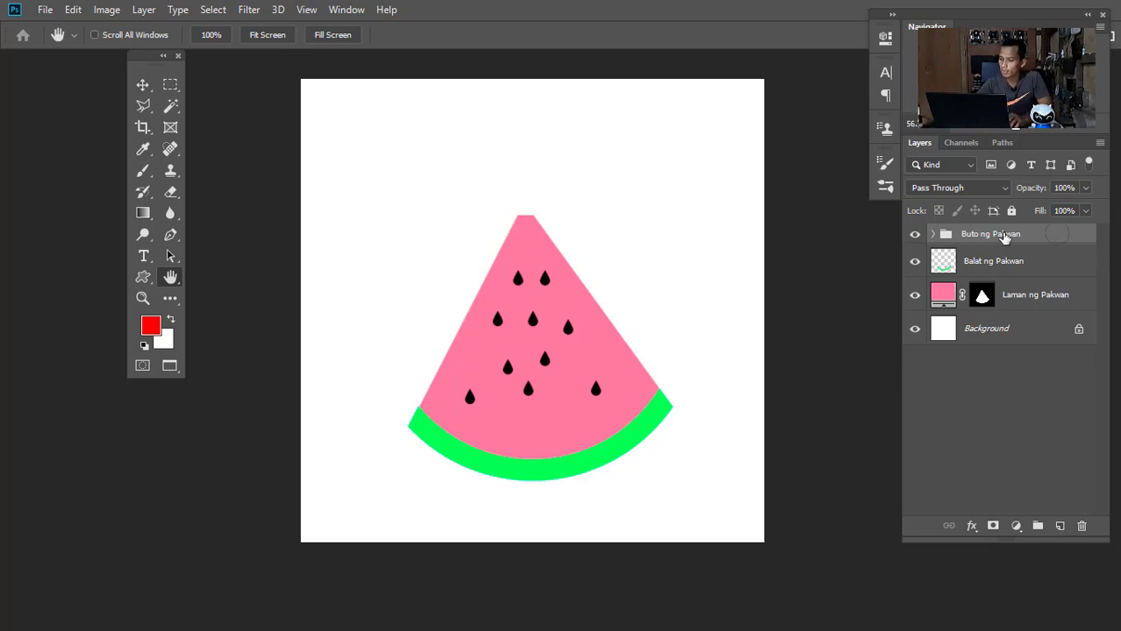
pyautogui.keyDown('shift'); pyautogui.click(1058, 298); pyautogui.keyUp('shift')
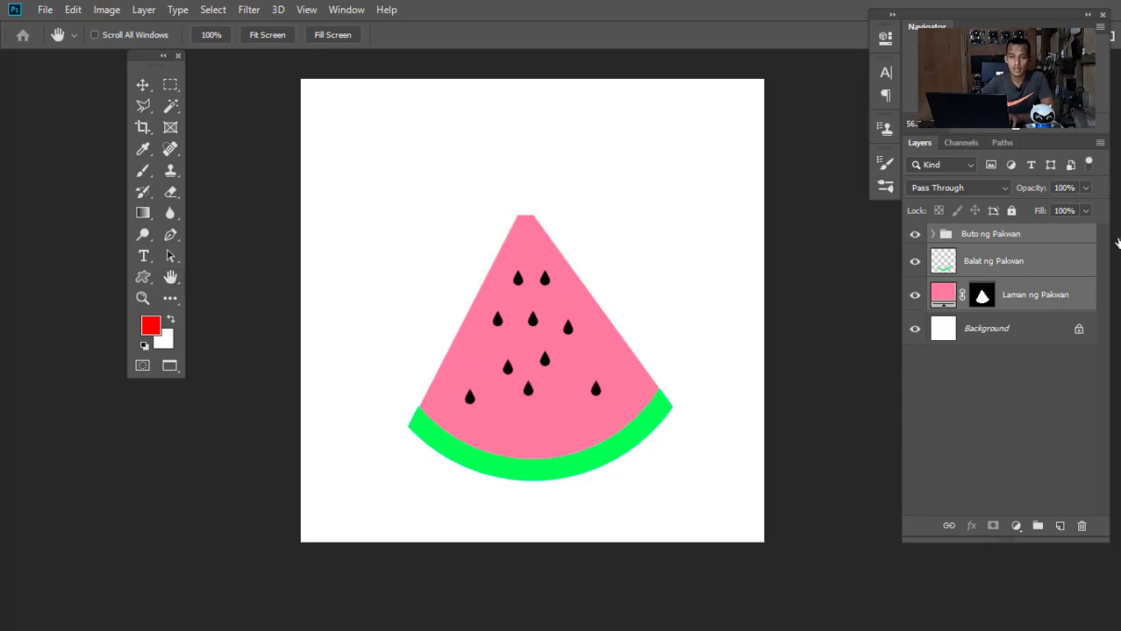
pyautogui.hotkey('ctrl', 't')
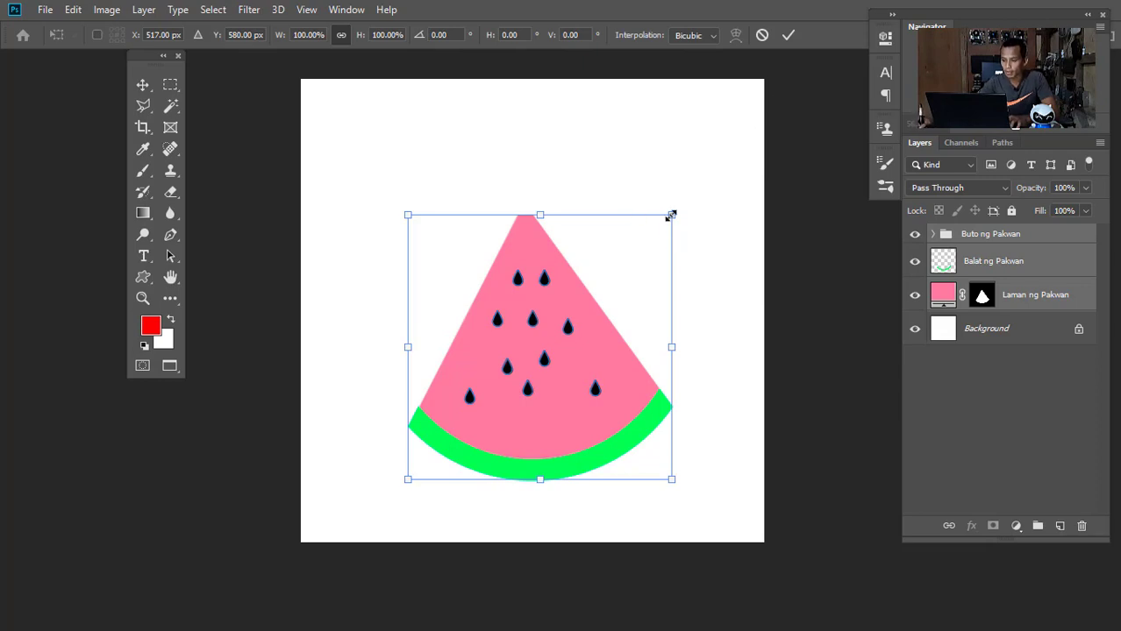
pyautogui.moveTo(671, 215); pyautogui.dragTo(591, 297)
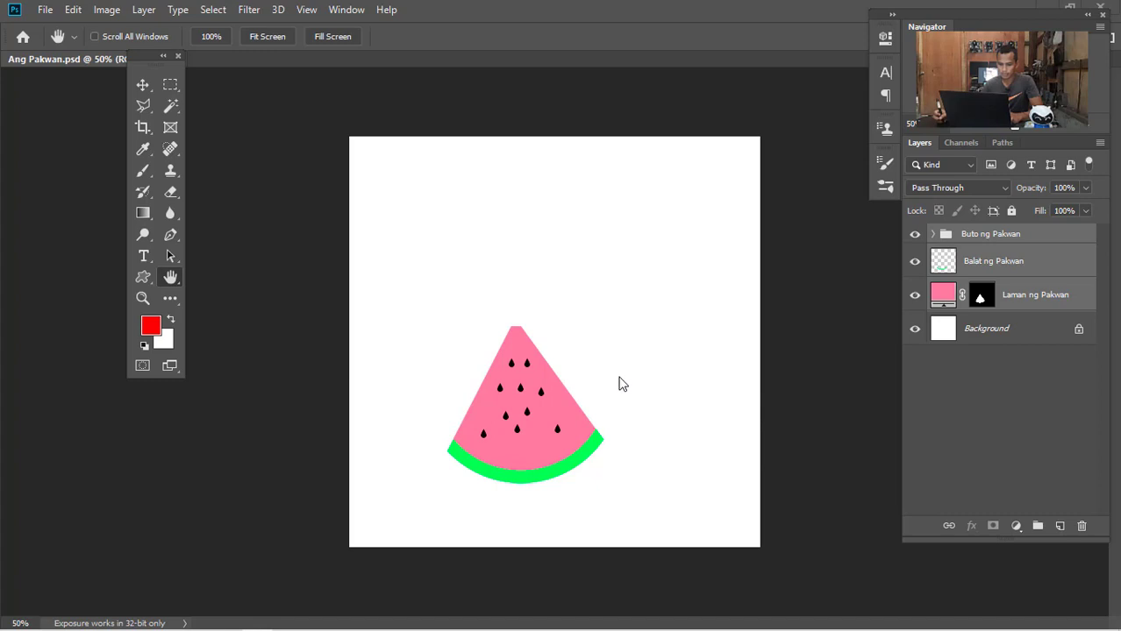
# Step: Move the whole watermelon slice to the canvas centre at X 500 px, Y 500 px, and select only the Buto ng Pakwan group
pyautogui.press('f')
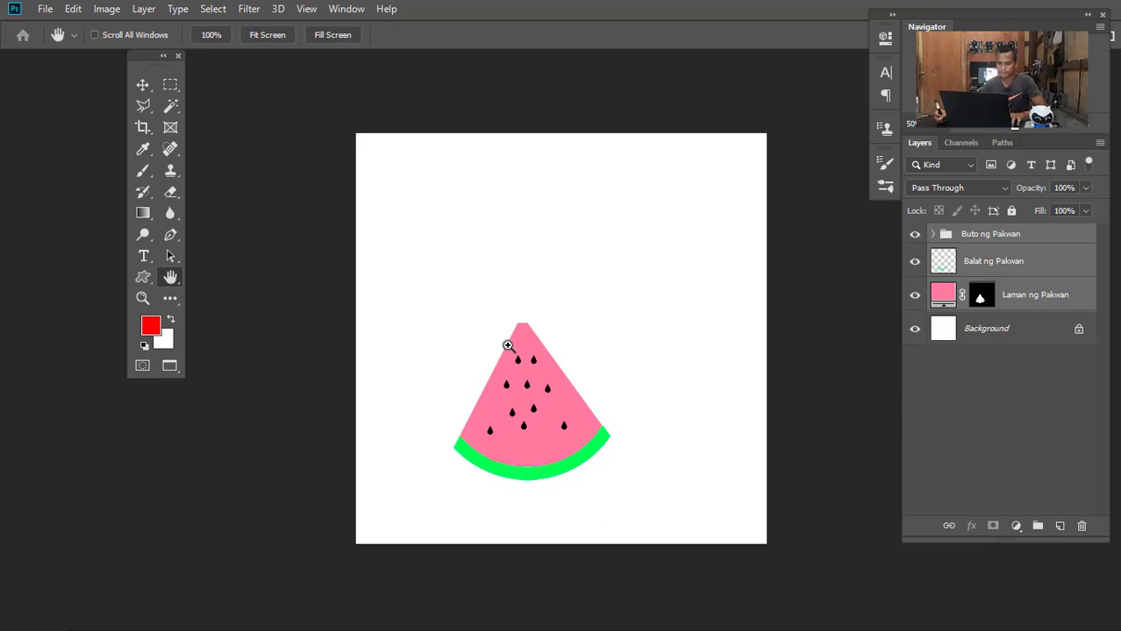
pyautogui.hotkey('ctrl', 't')
pyautogui.moveTo(561, 389); pyautogui.dragTo(603, 328)
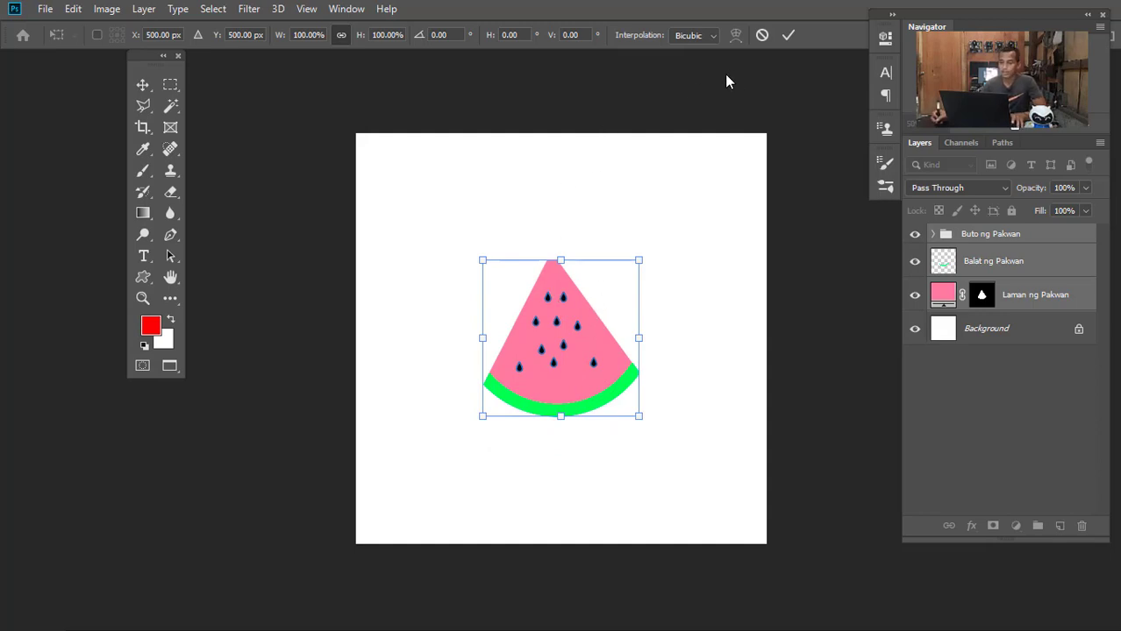
pyautogui.click(787, 42)
pyautogui.press('h')
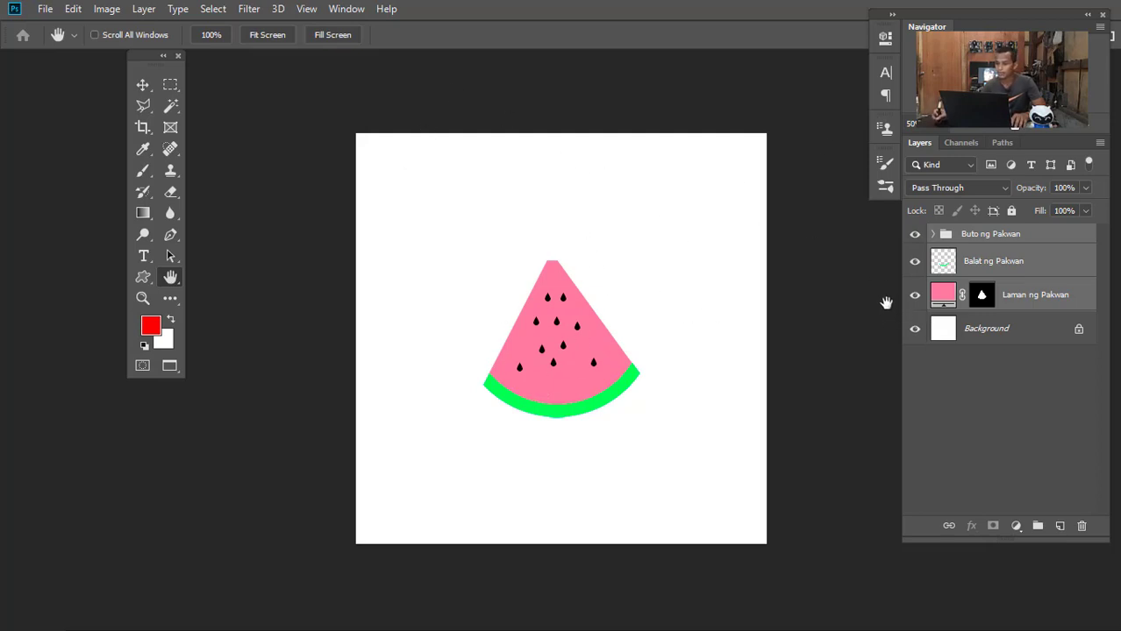
pyautogui.click(1063, 237)
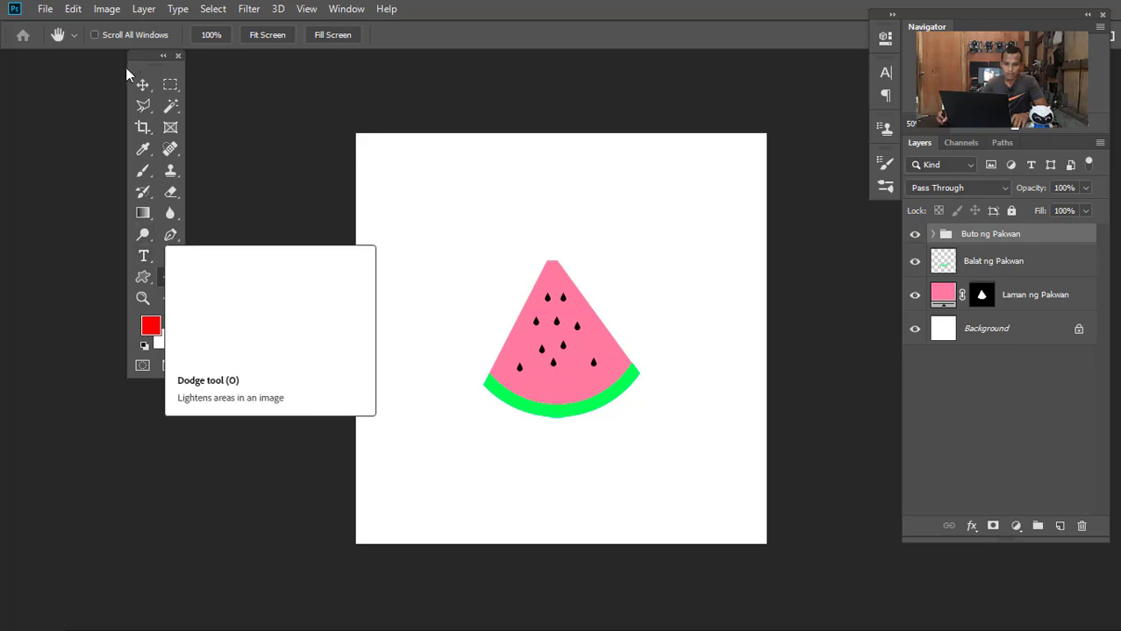
# Step: Add the centred text Pakwan just below the watermelon slice, in Myriad Pro Regular at 15 pt
pyautogui.moveTo(151, 55); pyautogui.dragTo(145, 76)
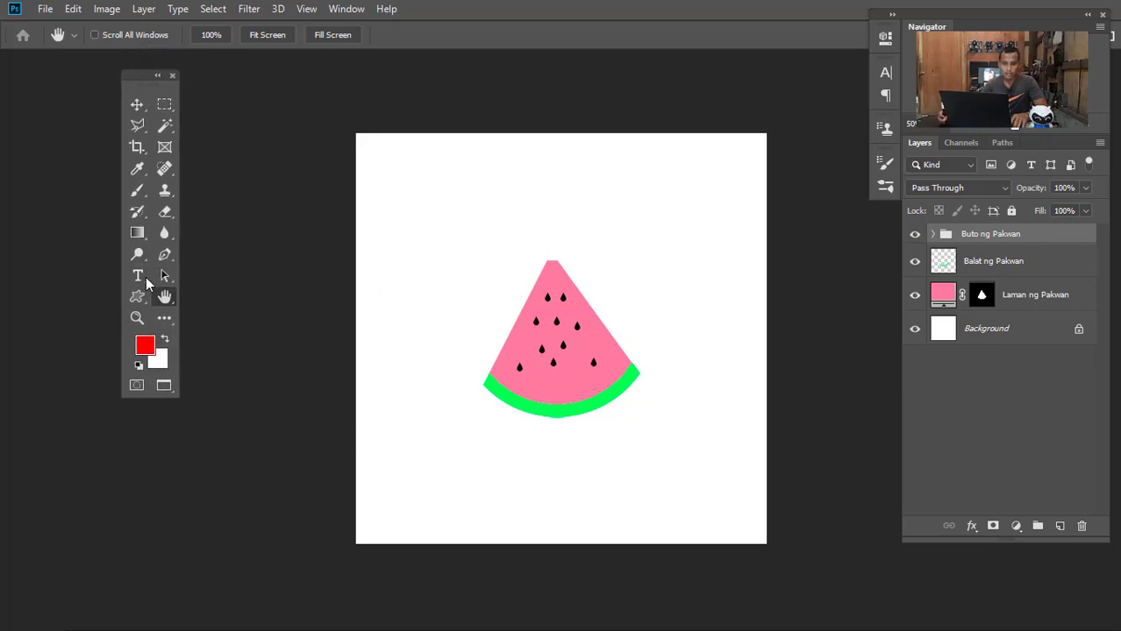
pyautogui.click(139, 278)
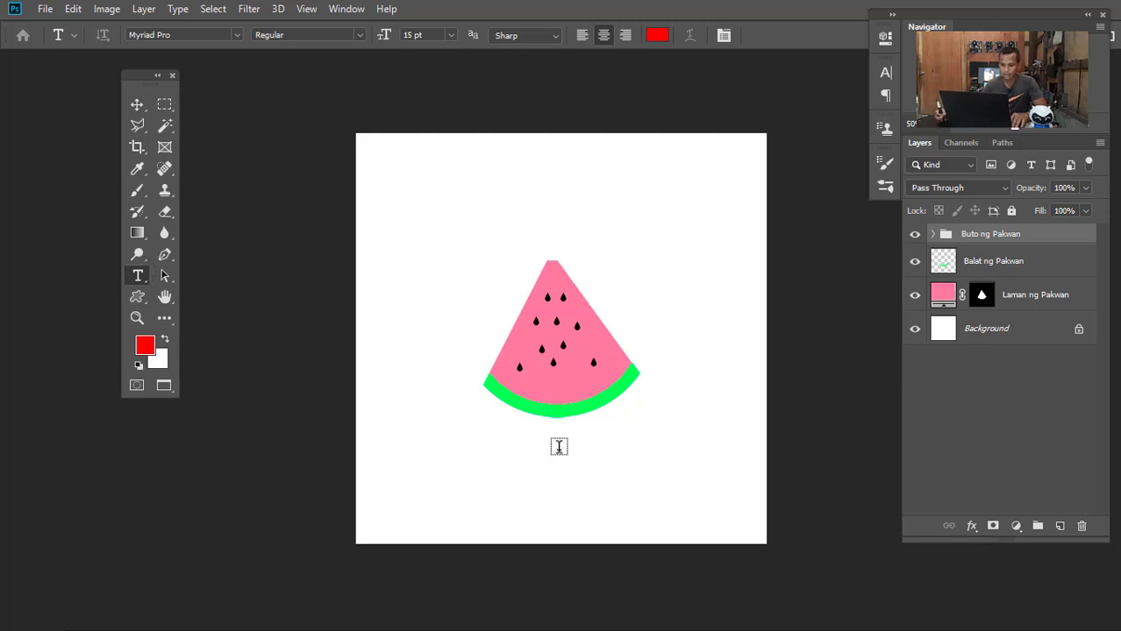
pyautogui.click(559, 448)
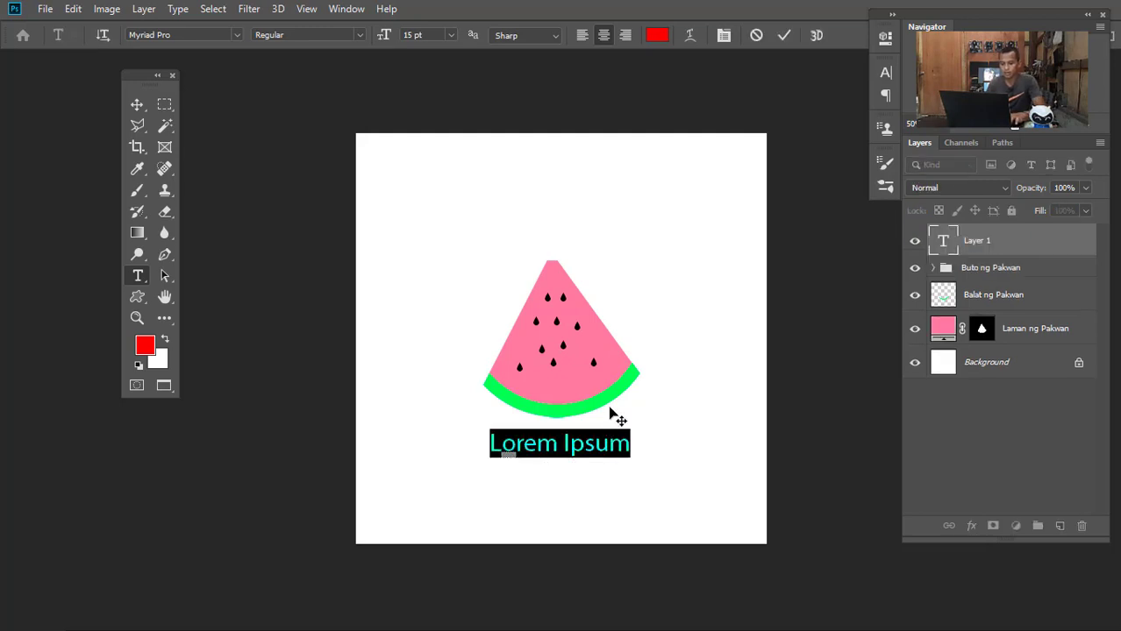
pyautogui.write('Pakwan')
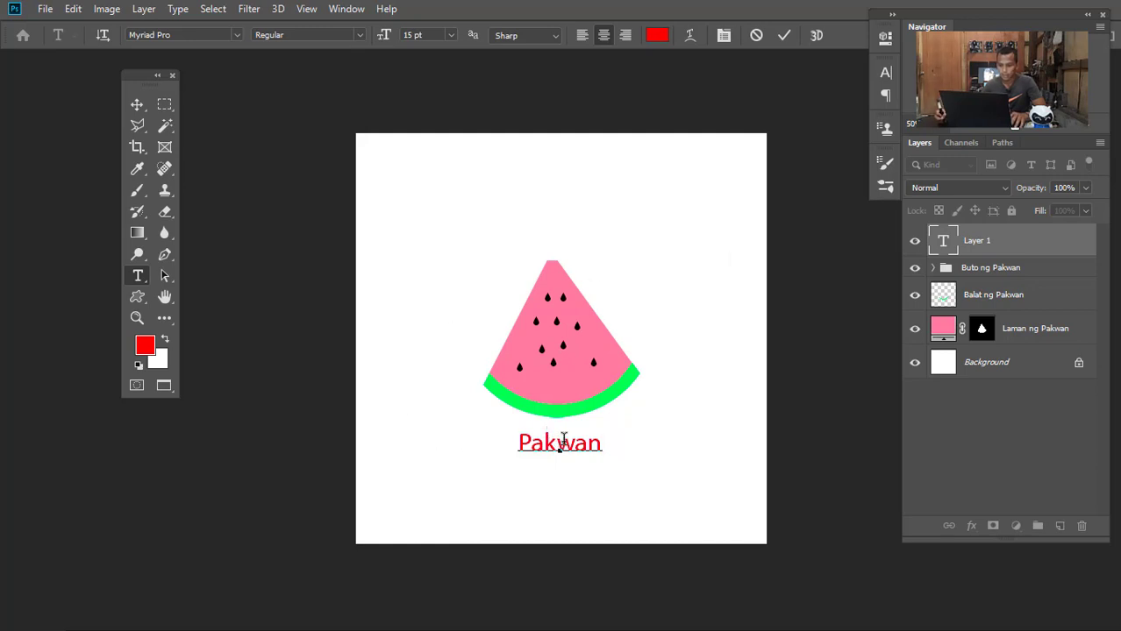
# Step: Recolour the whole word Pakwan dark green #1b7e3b, starting from the rind's green, and commit the text
pyautogui.moveTo(602, 443); pyautogui.dragTo(507, 444)
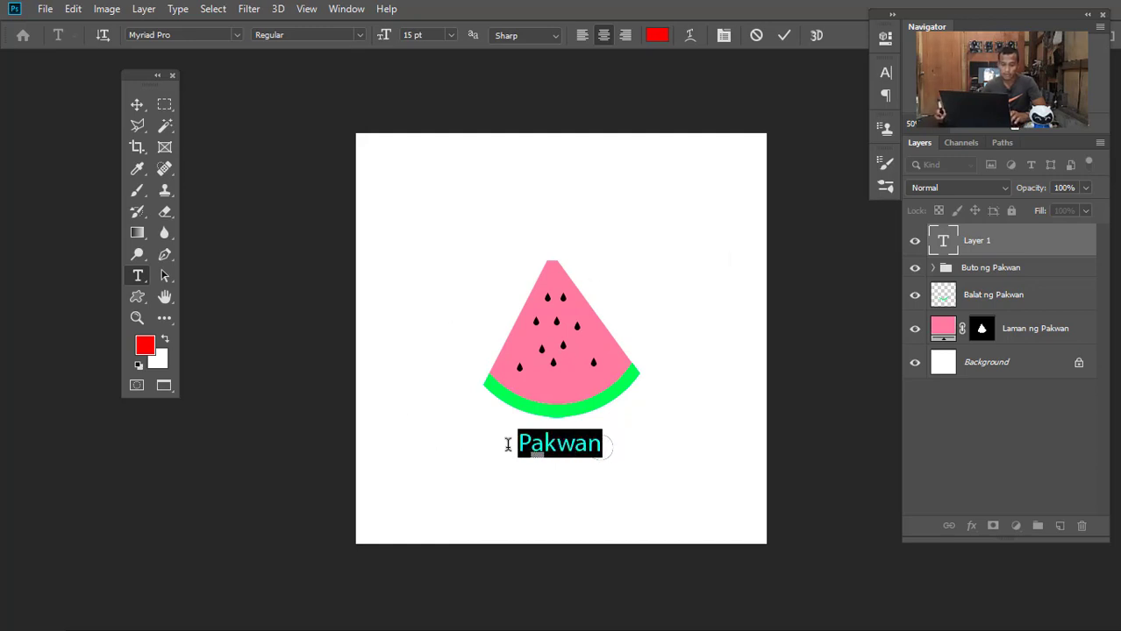
pyautogui.click(660, 38)
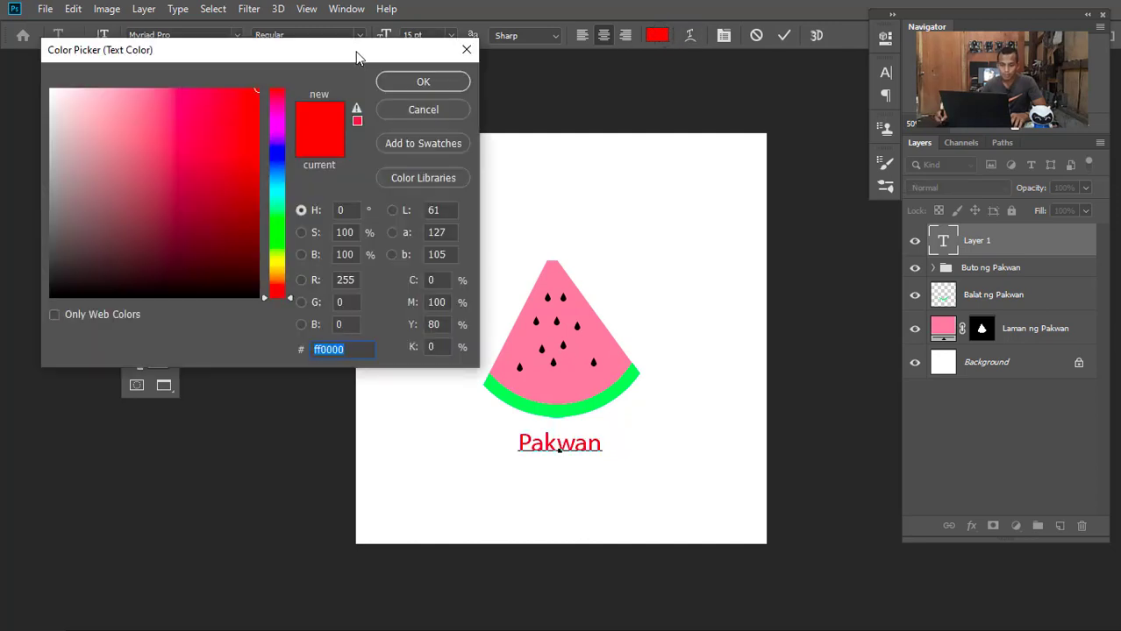
pyautogui.moveTo(358, 50); pyautogui.dragTo(342, 113)
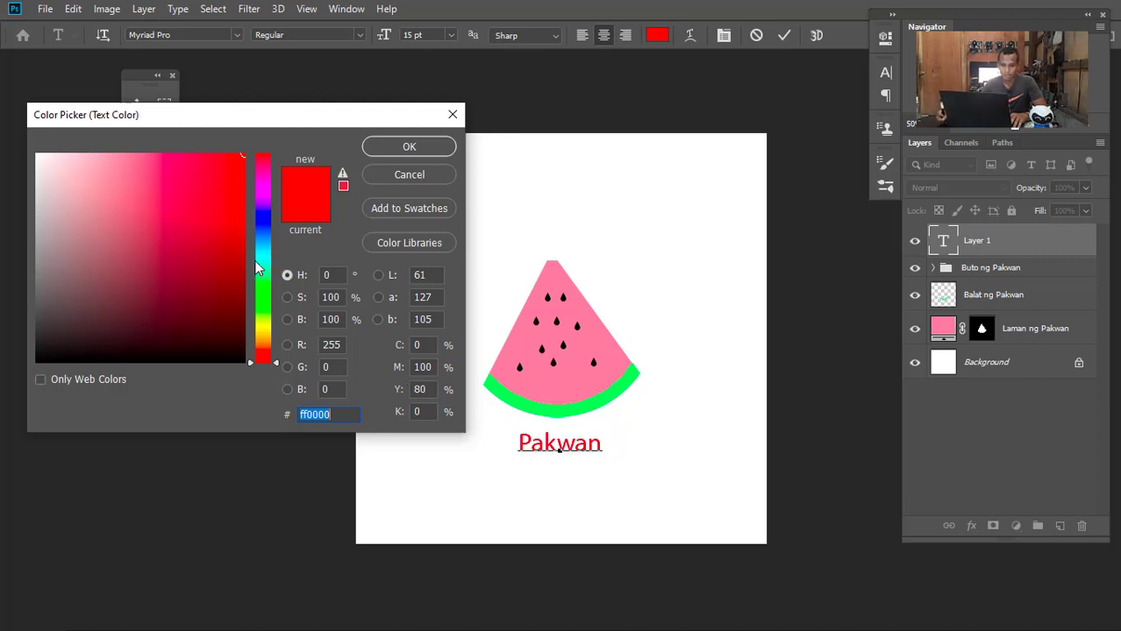
pyautogui.click(507, 384)
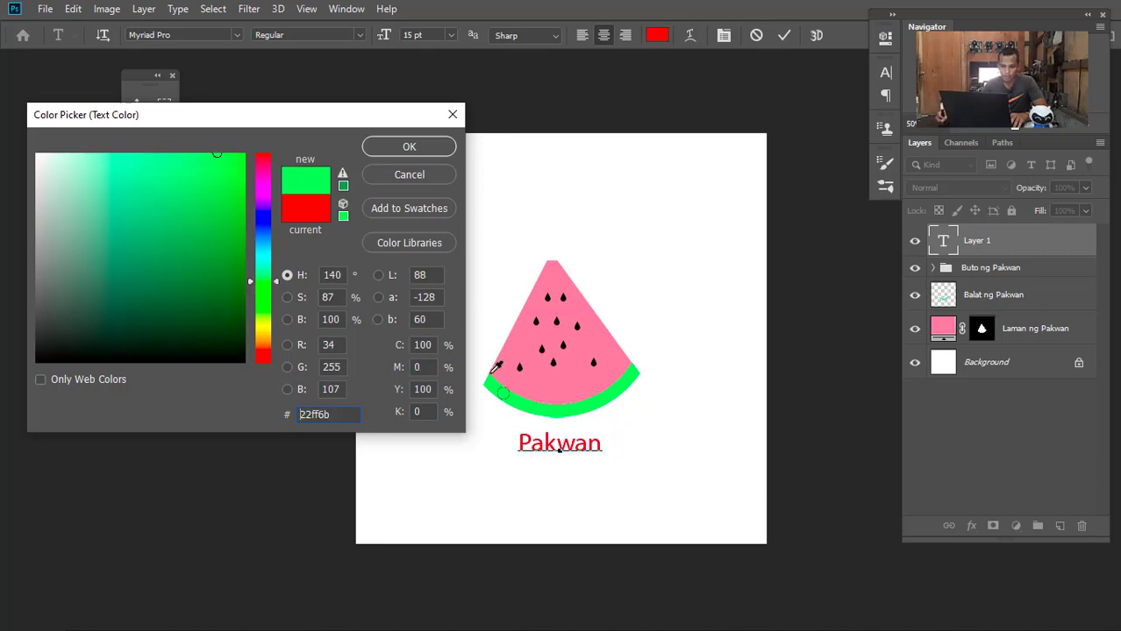
pyautogui.moveTo(210, 158); pyautogui.dragTo(200, 258)
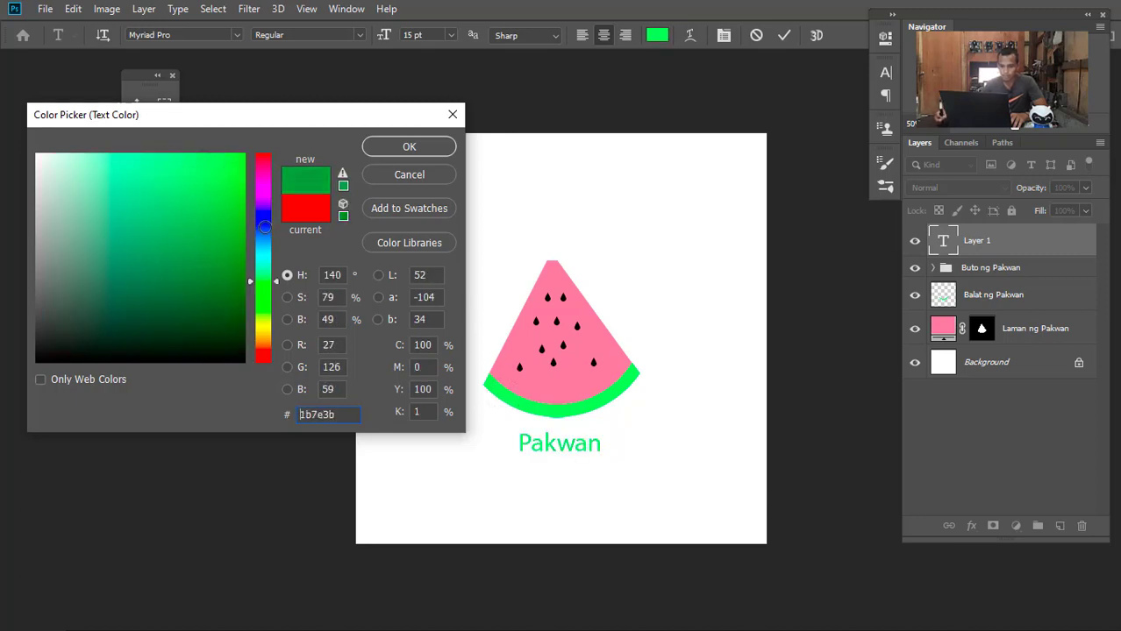
pyautogui.click(409, 148)
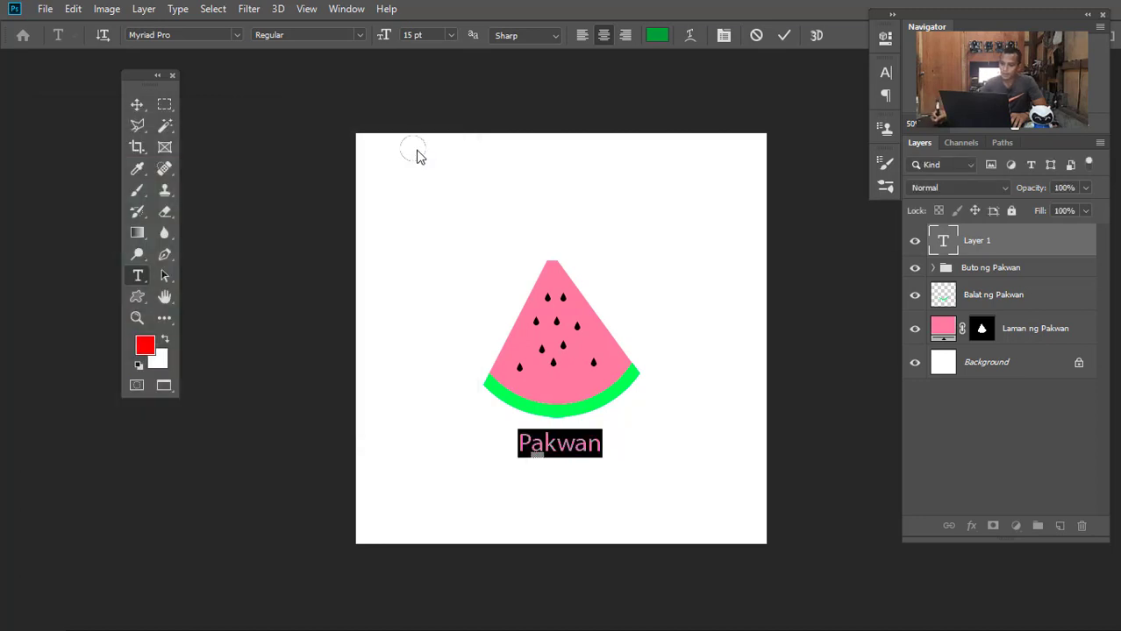
pyautogui.click(784, 37)
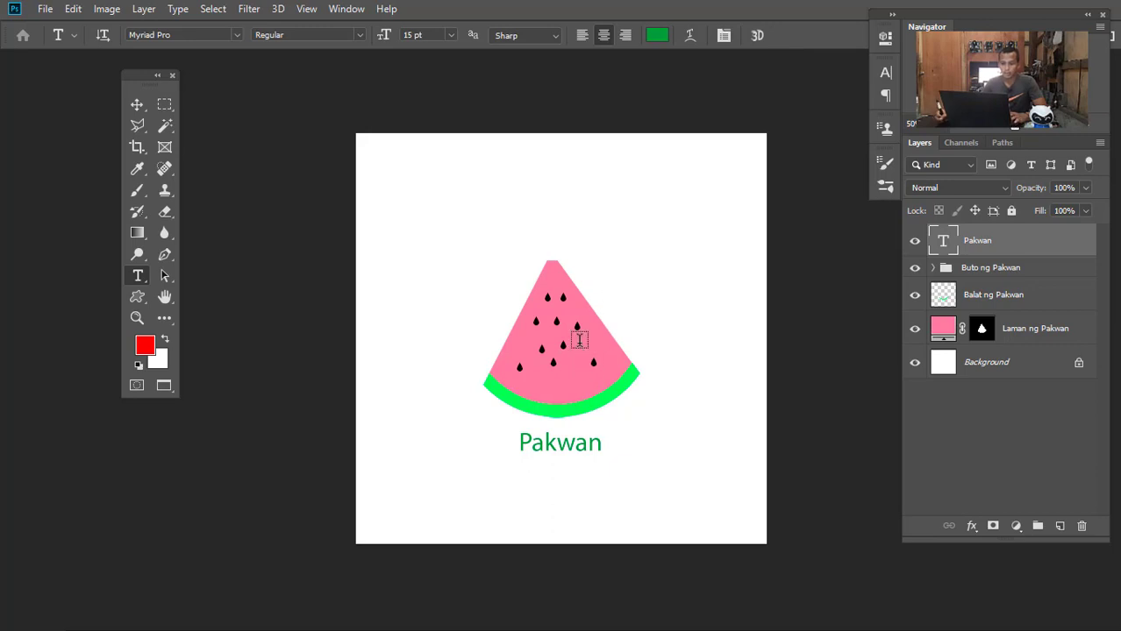
# Step: Recolour only the letters wan dark pinkish red #9d4949, starting from the flesh's pink, and commit the text
pyautogui.click(555, 446)
pyautogui.moveTo(557, 445); pyautogui.dragTo(596, 447)
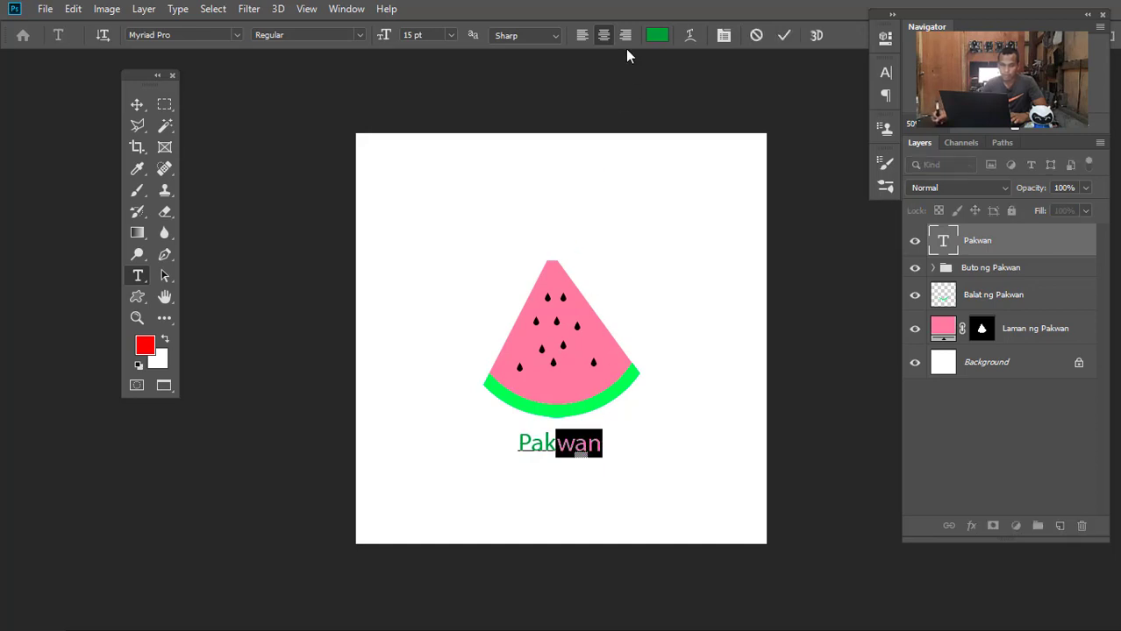
pyautogui.click(658, 36)
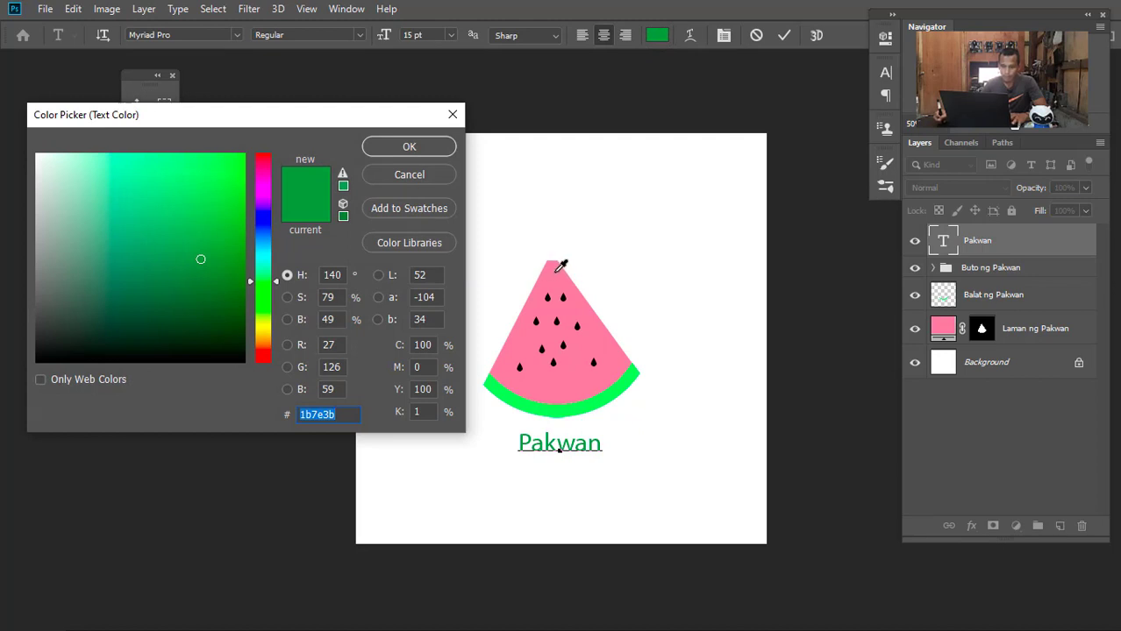
pyautogui.click(561, 270)
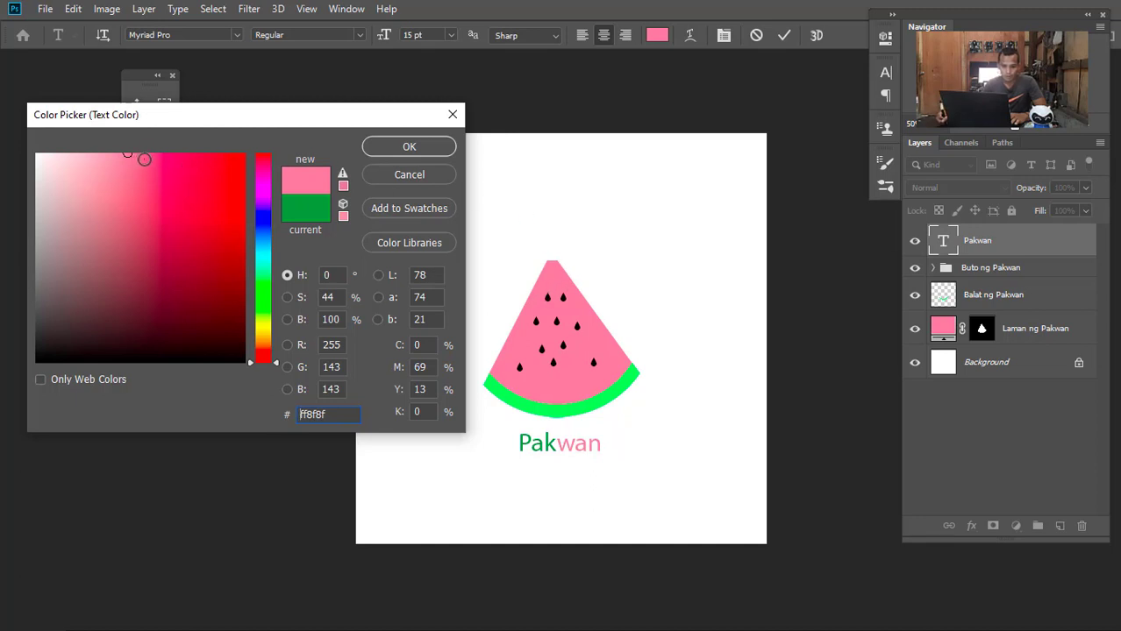
pyautogui.moveTo(127, 154)
pyautogui.mouseDown()
pyautogui.moveTo(143, 176)
pyautogui.moveTo(148, 233)
pyautogui.mouseUp()
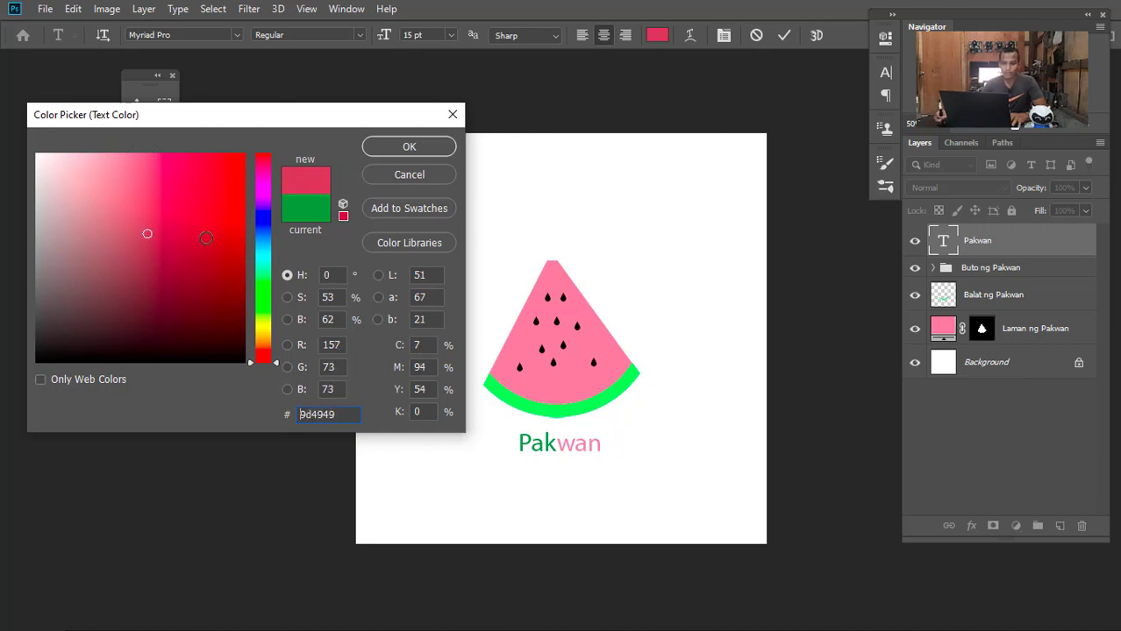
pyautogui.click(409, 148)
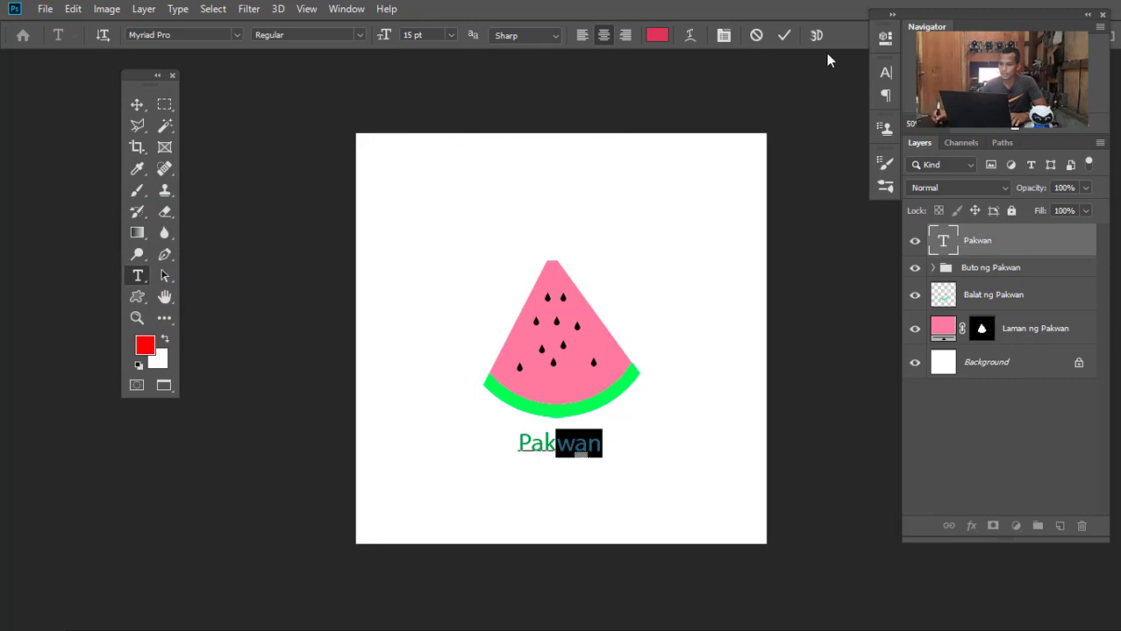
pyautogui.click(784, 36)
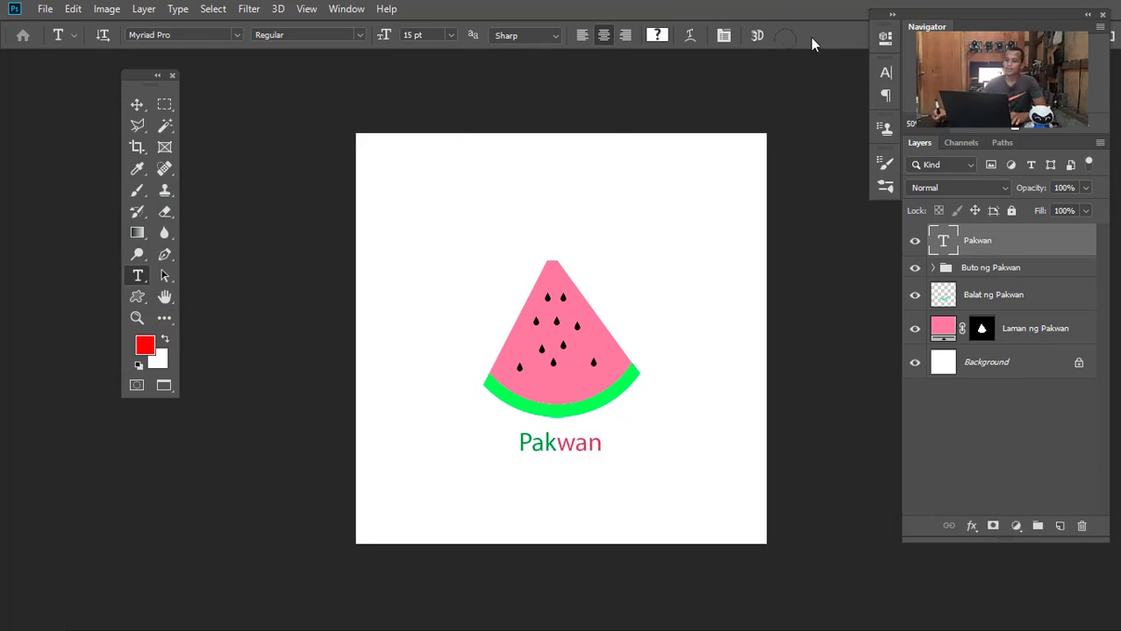